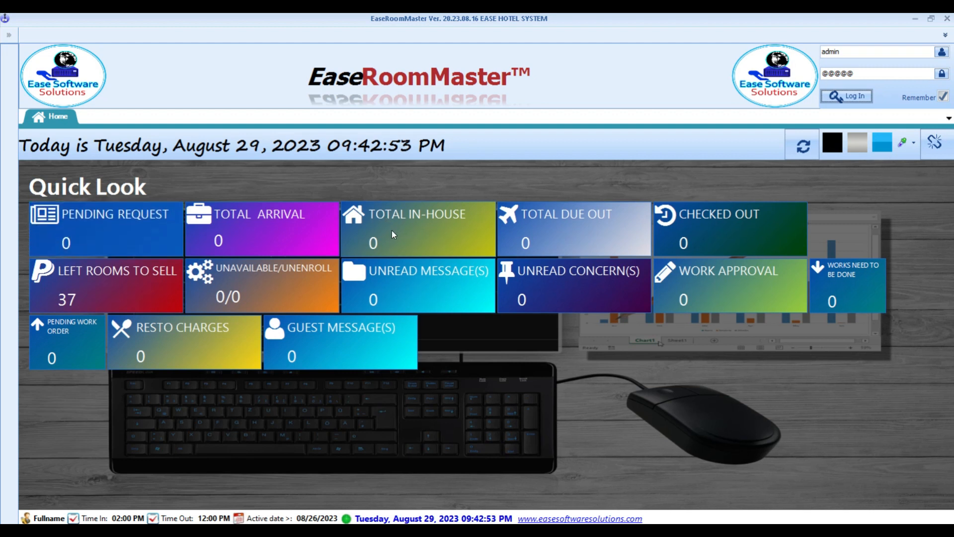
- Log in to EaseRoomMaster as the admin user
double_click(858, 50)
double_click(845, 74)
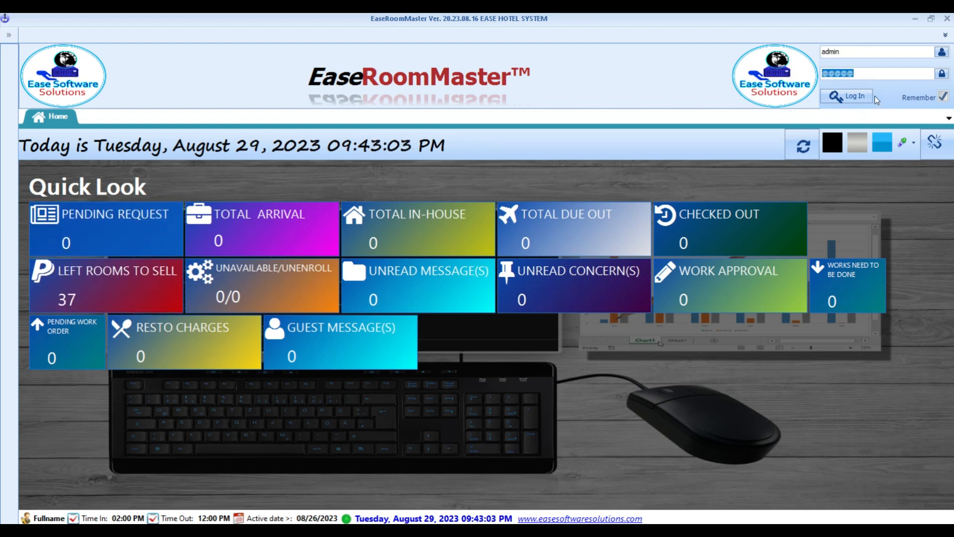
click(852, 94)
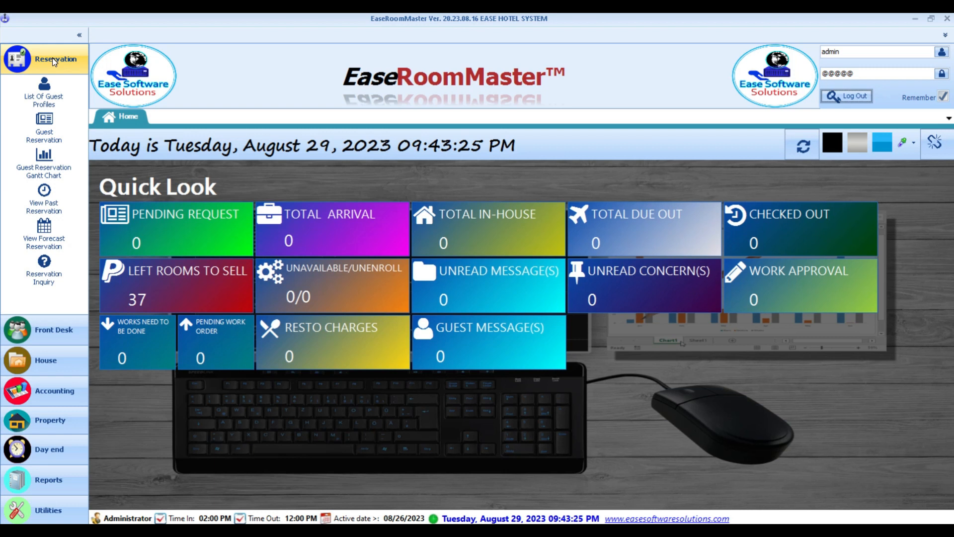
- Expand Front Desk and House, view Items Inventory, then close the LinensInventory tab
click(48, 338)
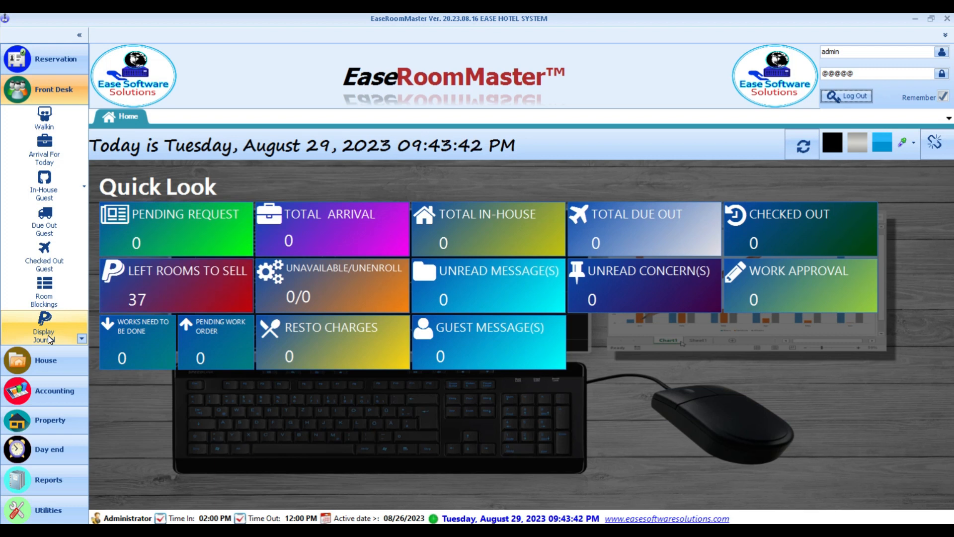
click(56, 362)
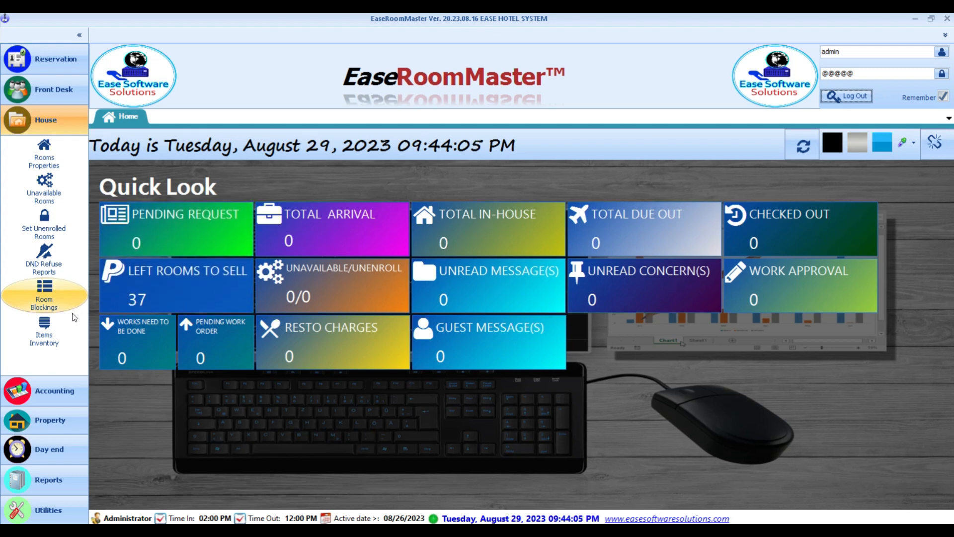
click(68, 348)
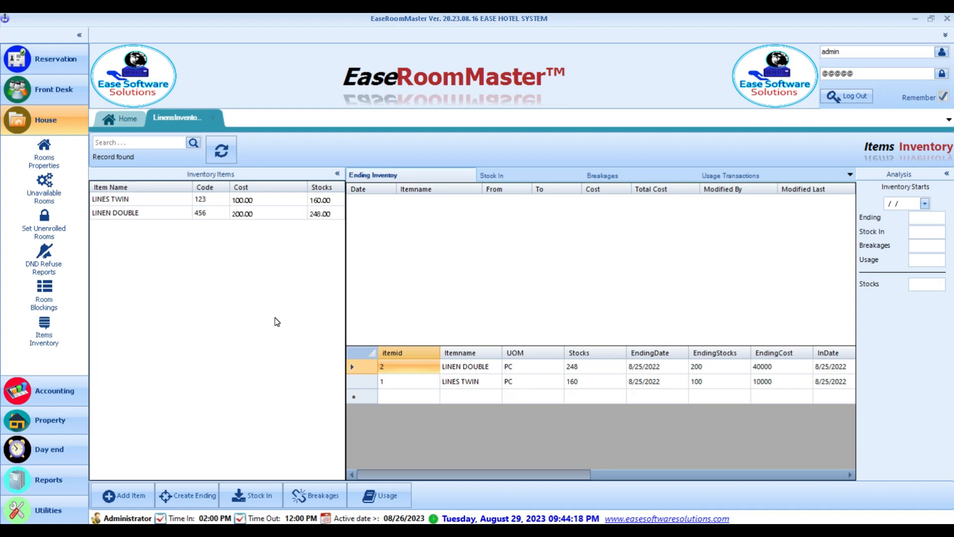
click(213, 119)
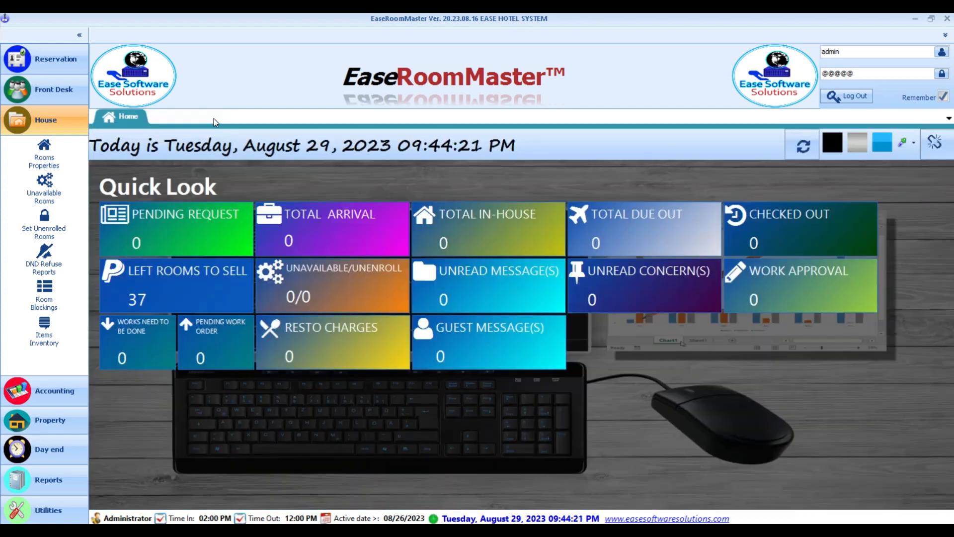
- Expand Accounting, Property, Day end, Reports, Utilities, then Reservation in the sidebar
click(67, 389)
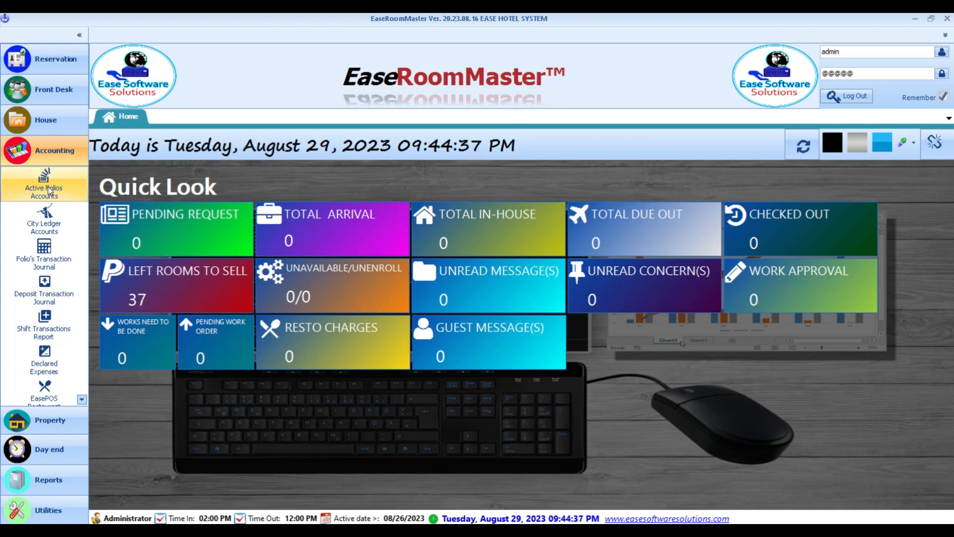
click(49, 420)
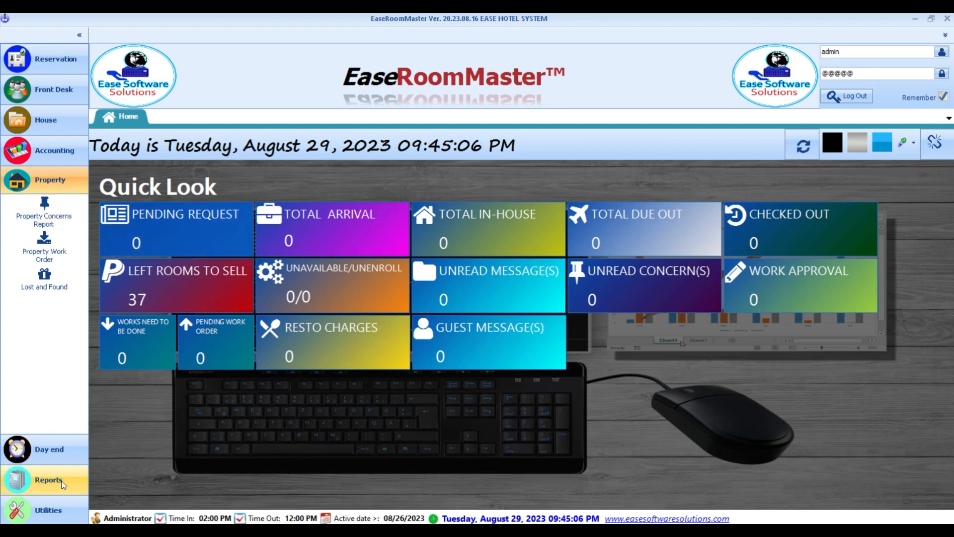
click(49, 450)
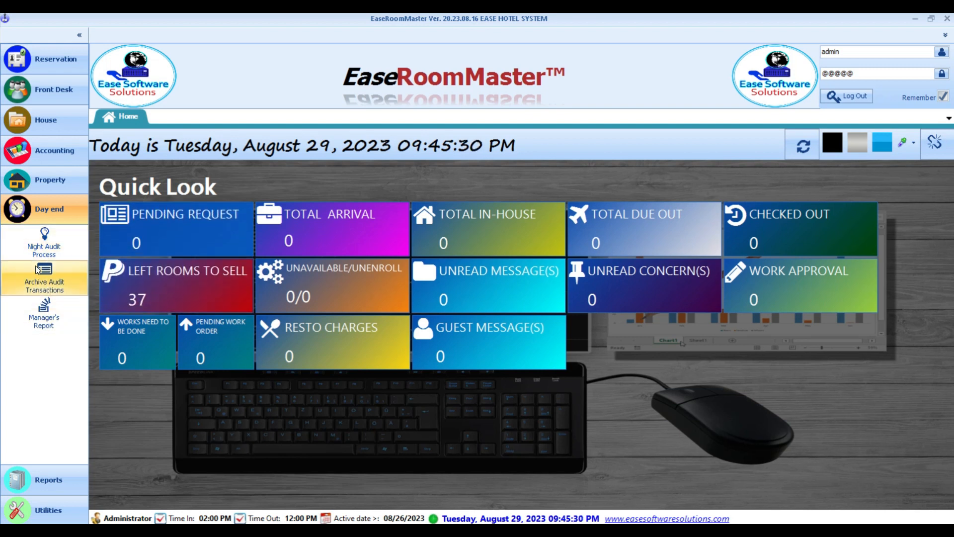
click(48, 481)
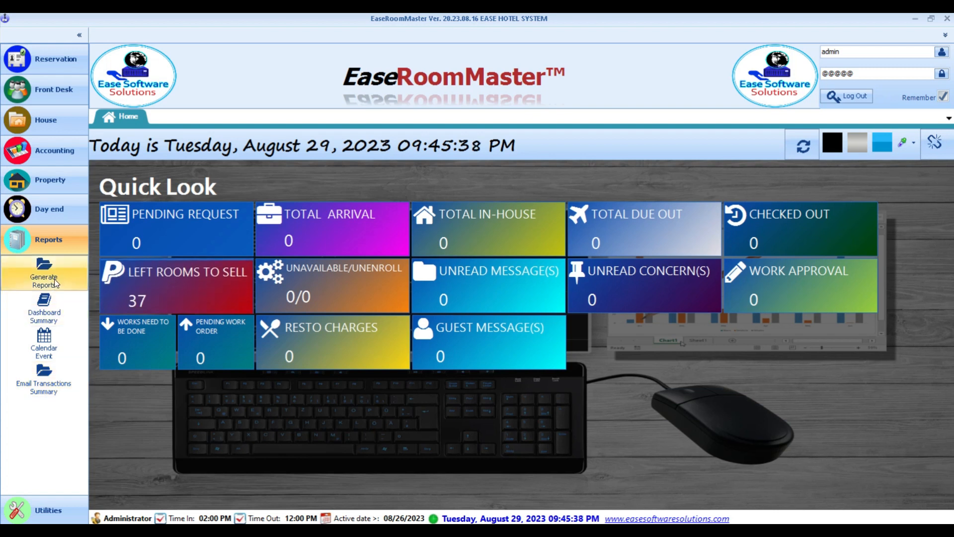
click(49, 509)
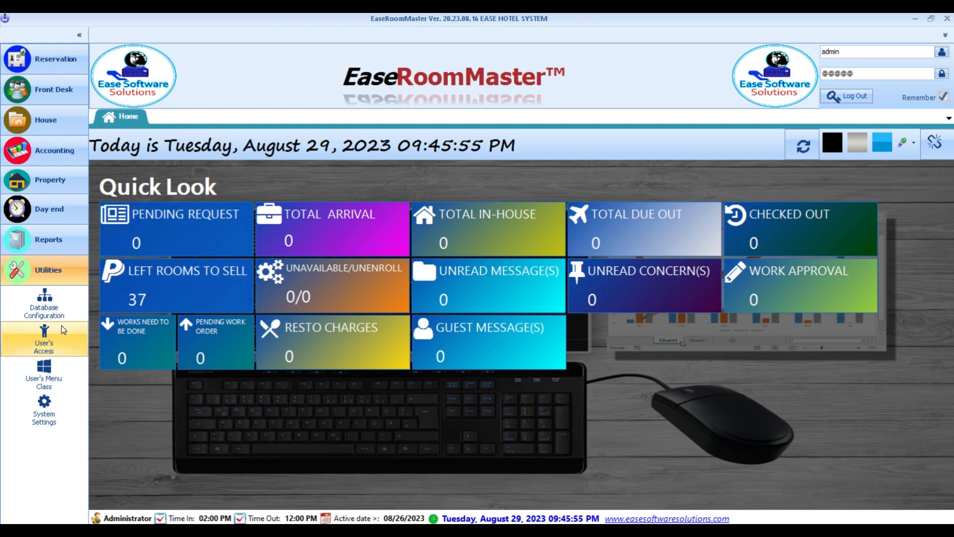
click(60, 60)
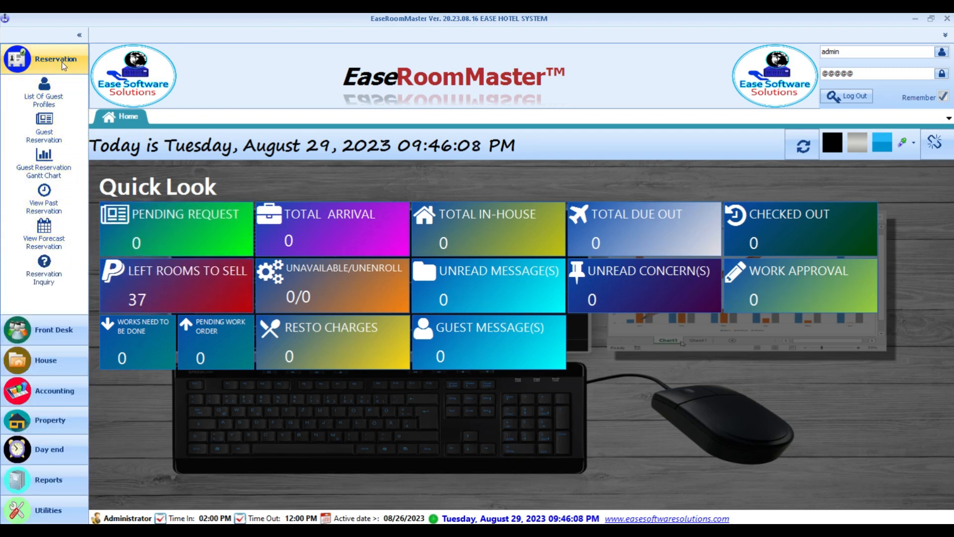
- Open the guest profile list and start a new profile with title MS
click(53, 101)
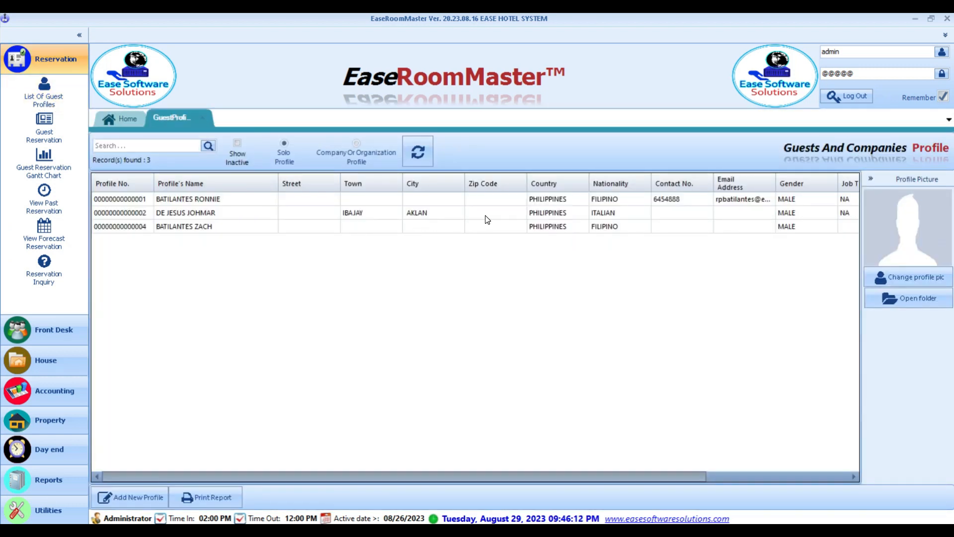
click(485, 216)
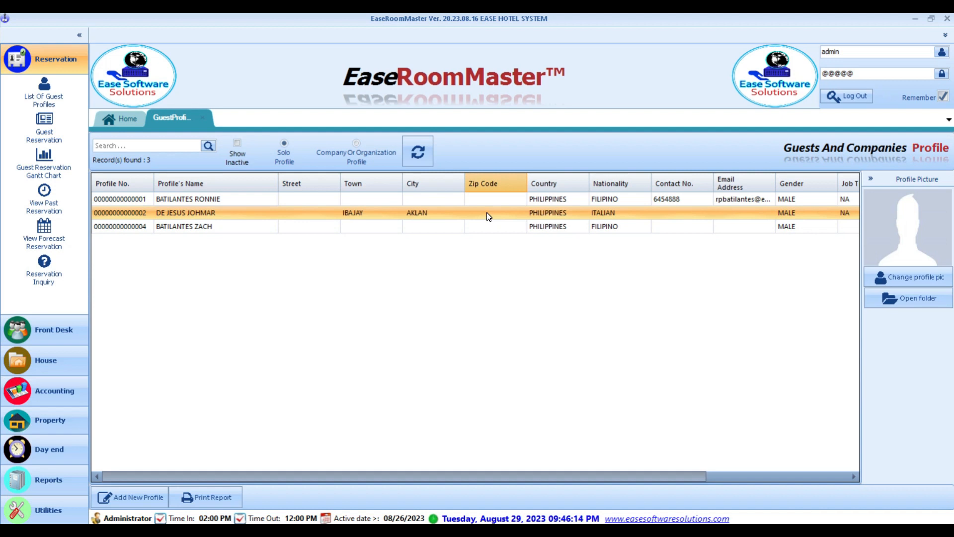
click(140, 505)
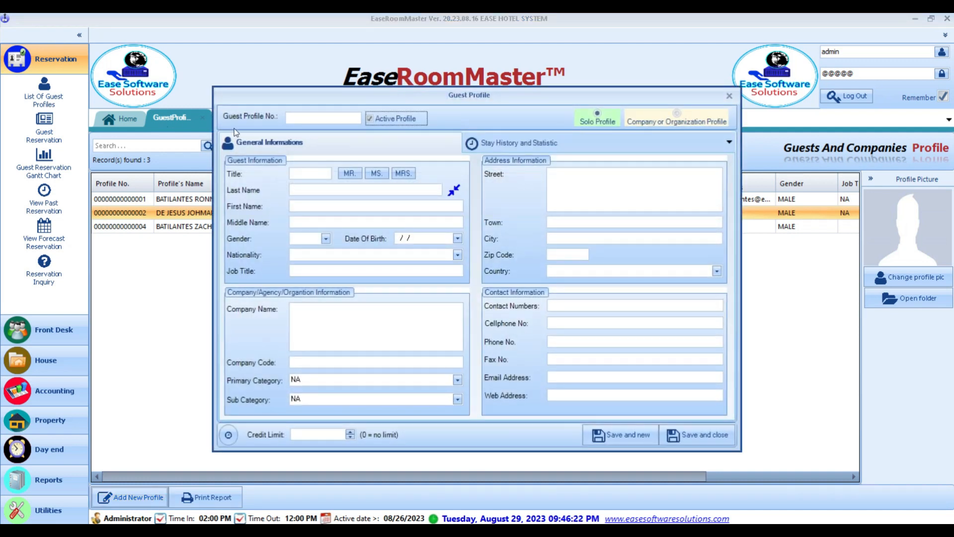
click(350, 174)
click(316, 188)
- Enter the guest's last name, review the possible matching profiles, then dismiss them
drag(357, 100, 411, 87)
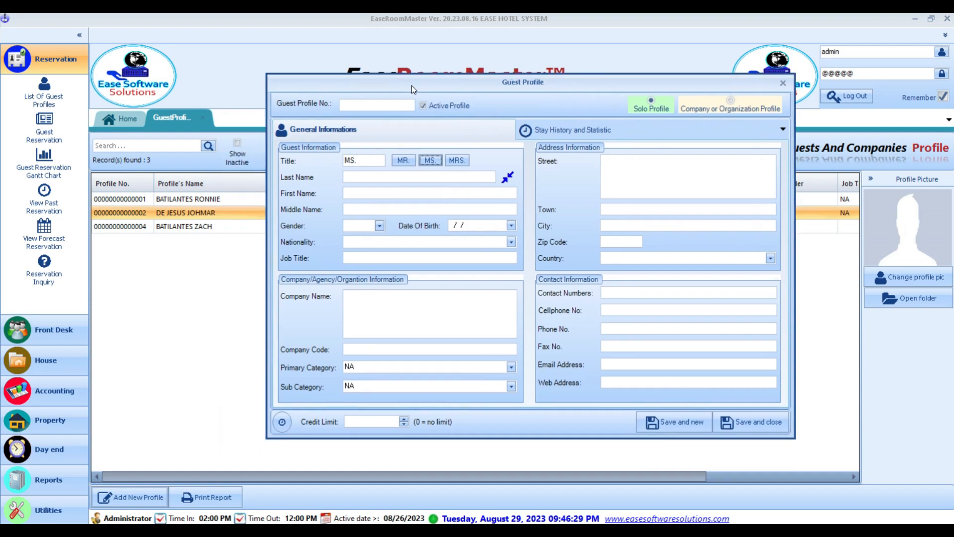
click(353, 177)
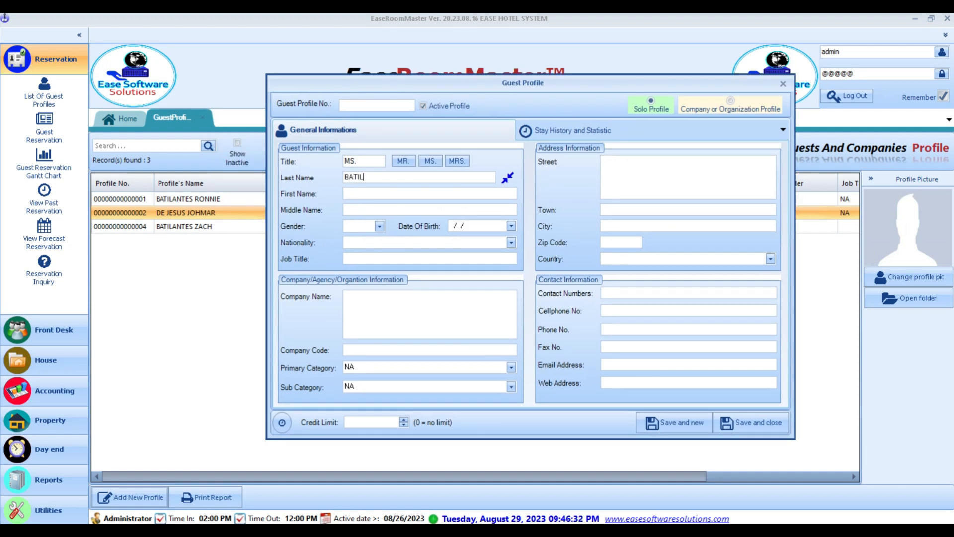
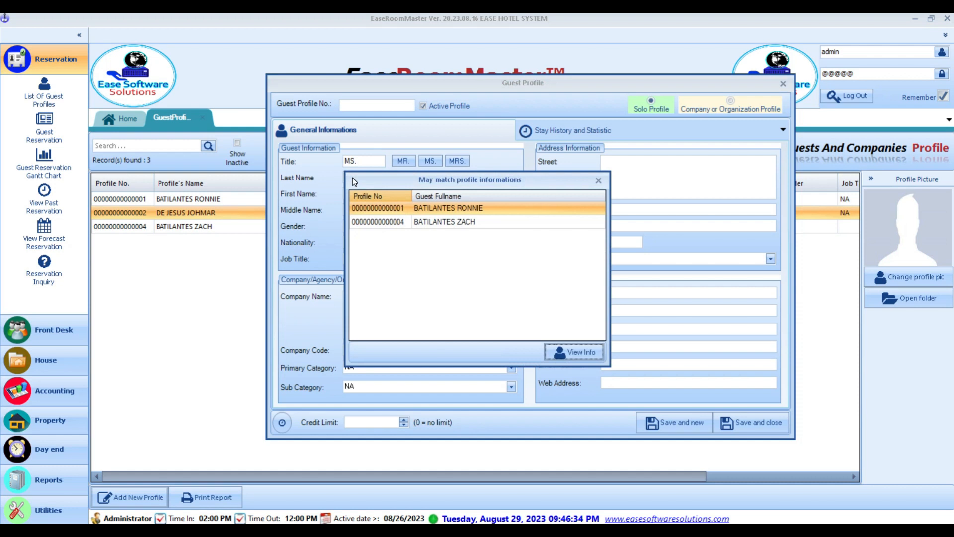
drag(399, 184, 520, 213)
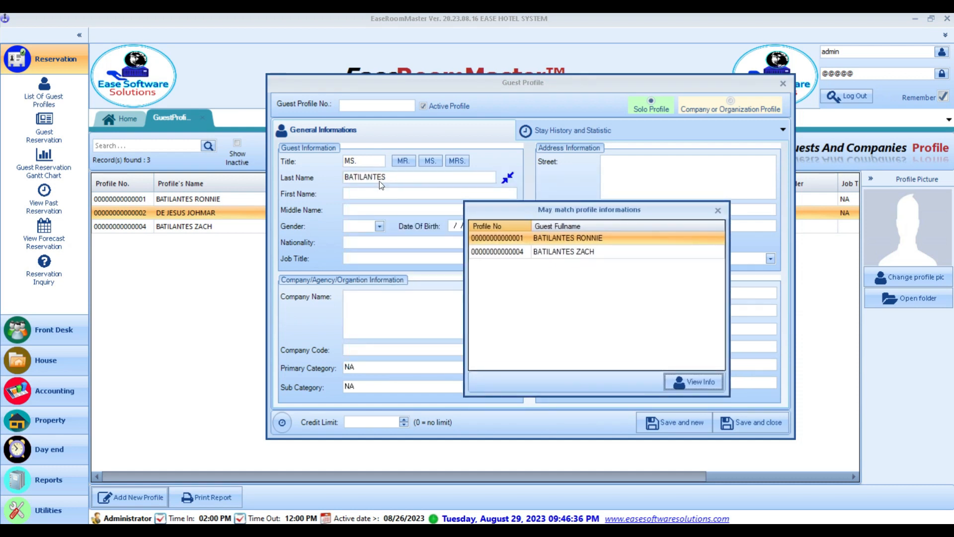
click(576, 252)
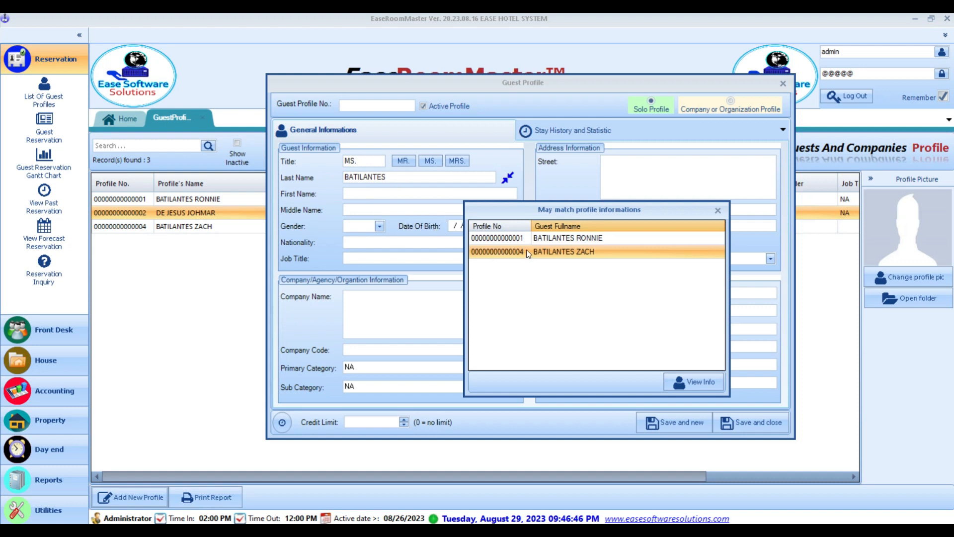
click(565, 241)
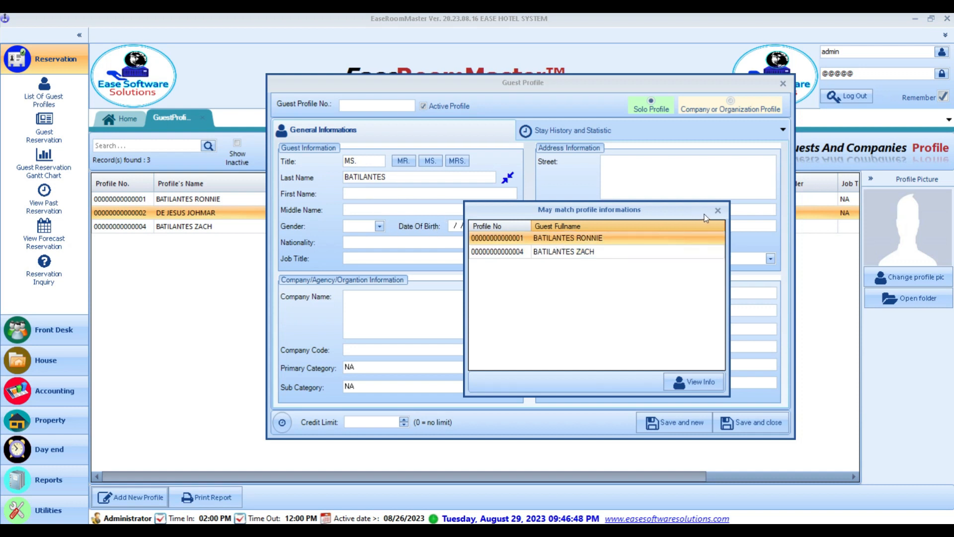
click(718, 210)
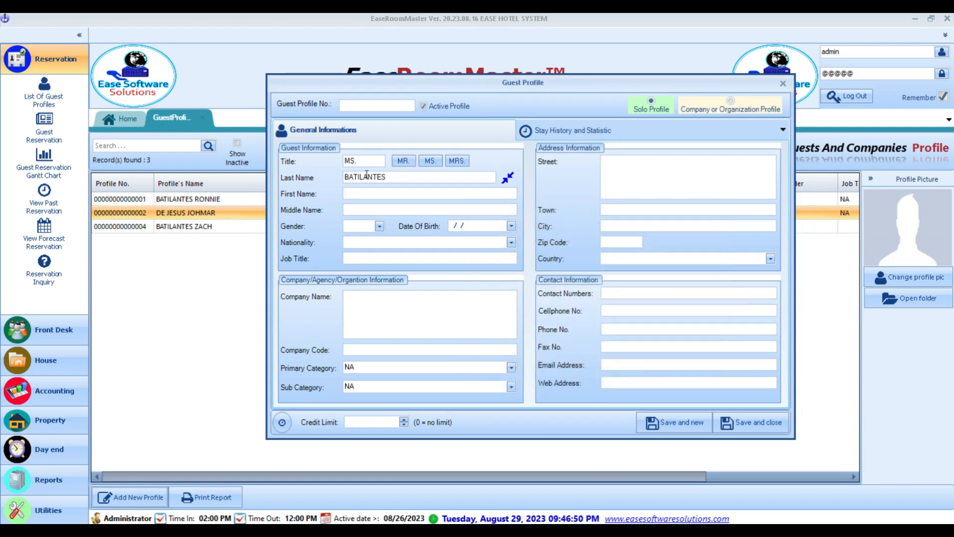
- Enter the guest's first and middle names and set gender to FEMALE
key(Tab)
click(362, 227)
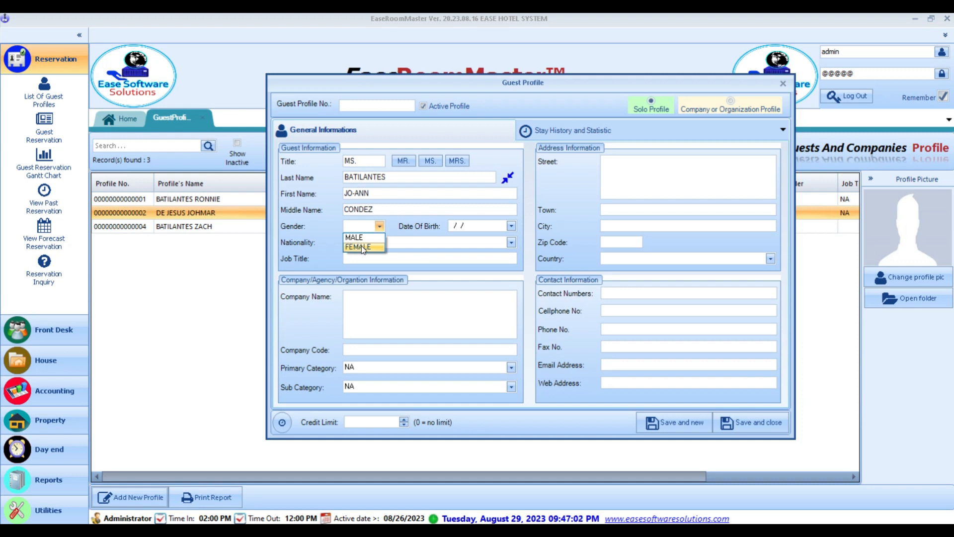
click(362, 246)
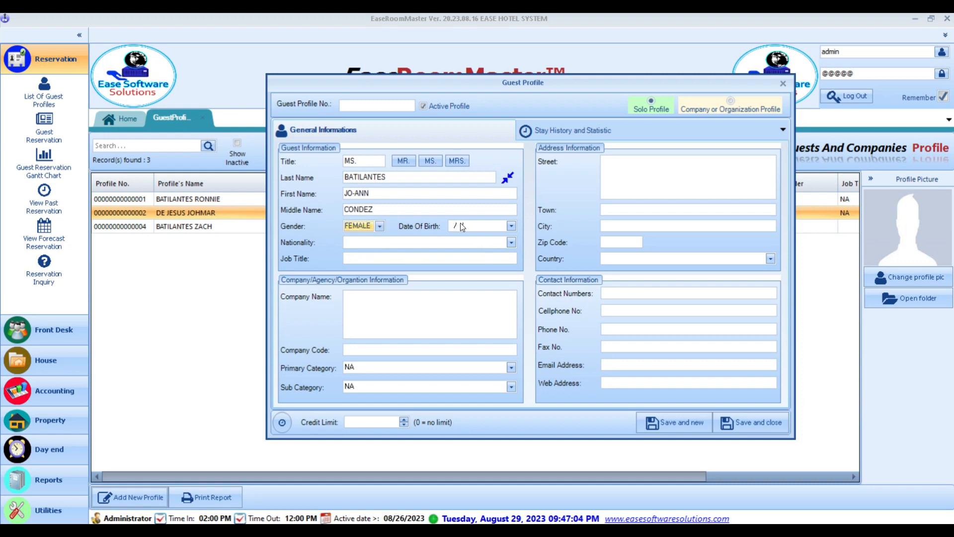
- Set nationality to FILIPINO and enter NA for job title and company name
click(429, 244)
key(f)
scroll(405, 365, down, 15)
scroll(374, 444, down, 10)
scroll(383, 262, up, 15)
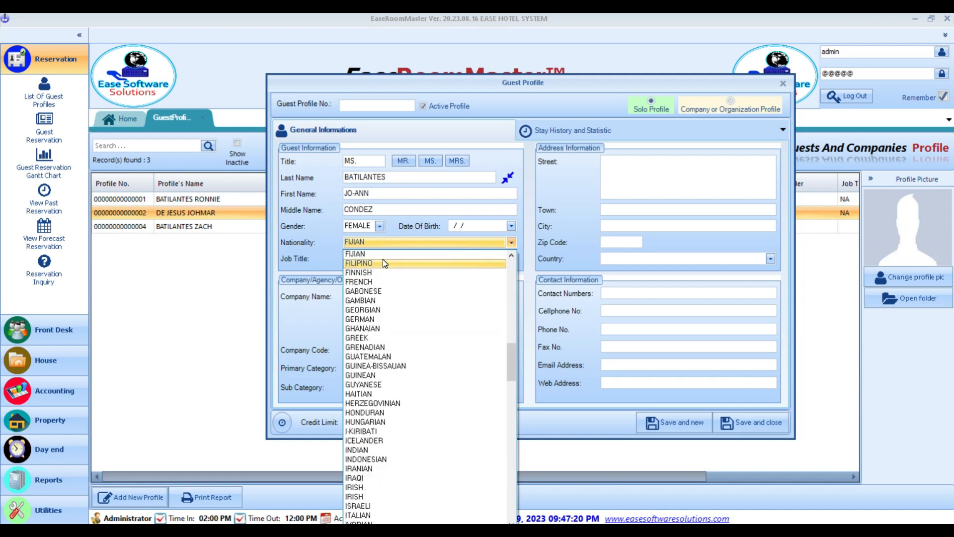
click(383, 263)
click(383, 259)
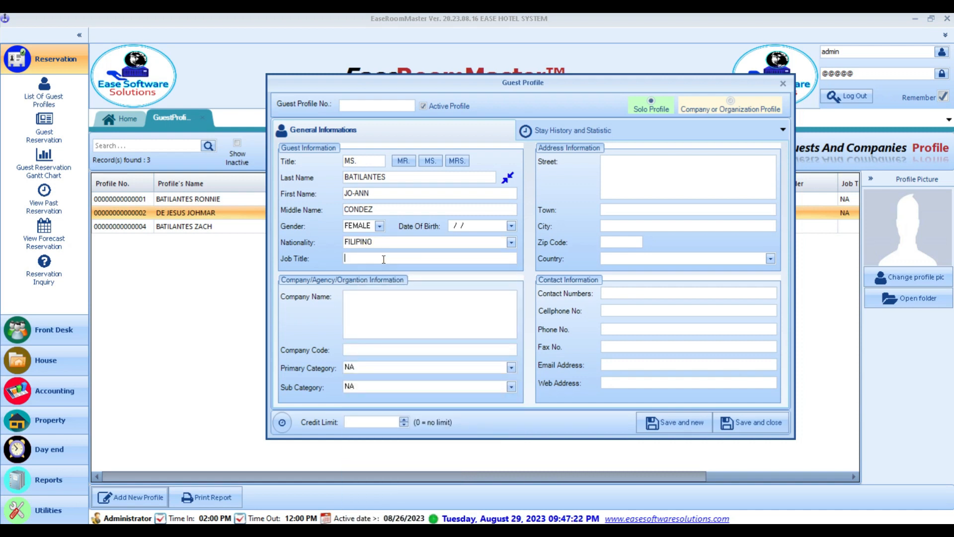
text(NA)
key(Tab)
key(Tab)
click(377, 299)
text(NA)
key(Tab)
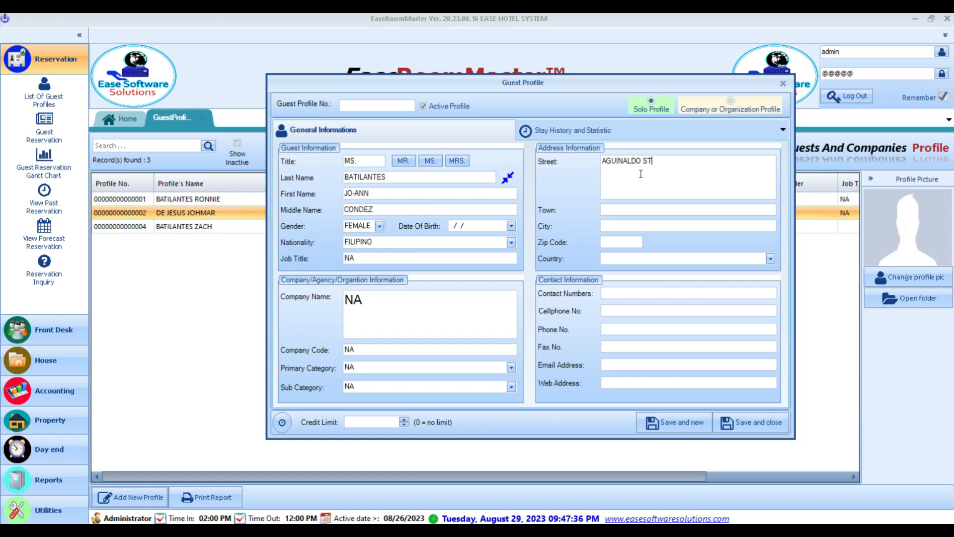
- Fill in the guest's street address, town, city and zip code
key(Tab)
key(Tab)
key(Tab)
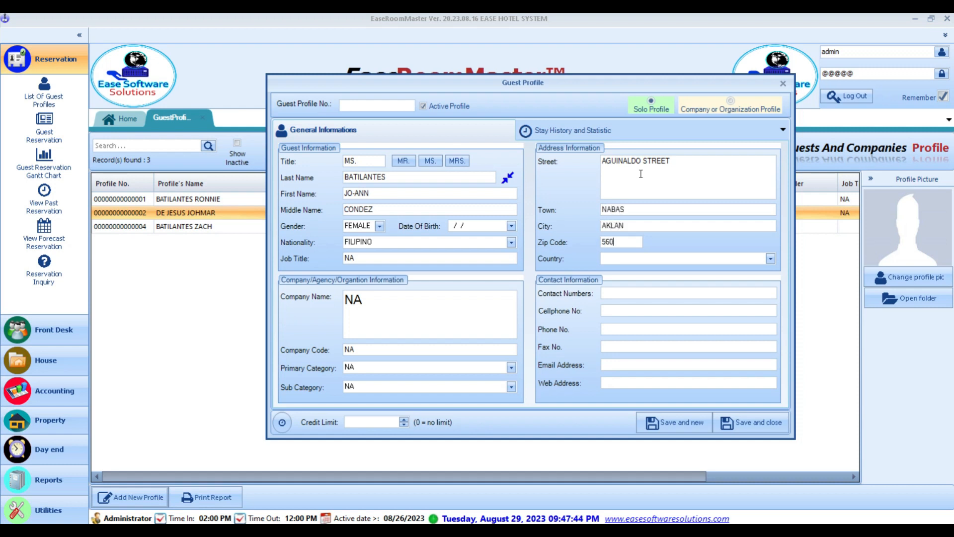
- Set the guest's country to PHILIPPINES
click(650, 256)
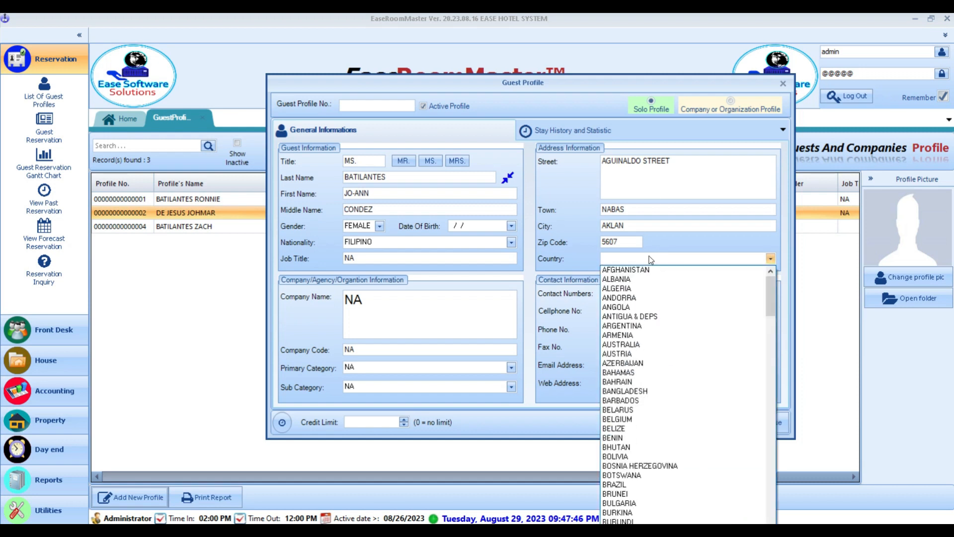
key(p)
scroll(662, 325, down, 20)
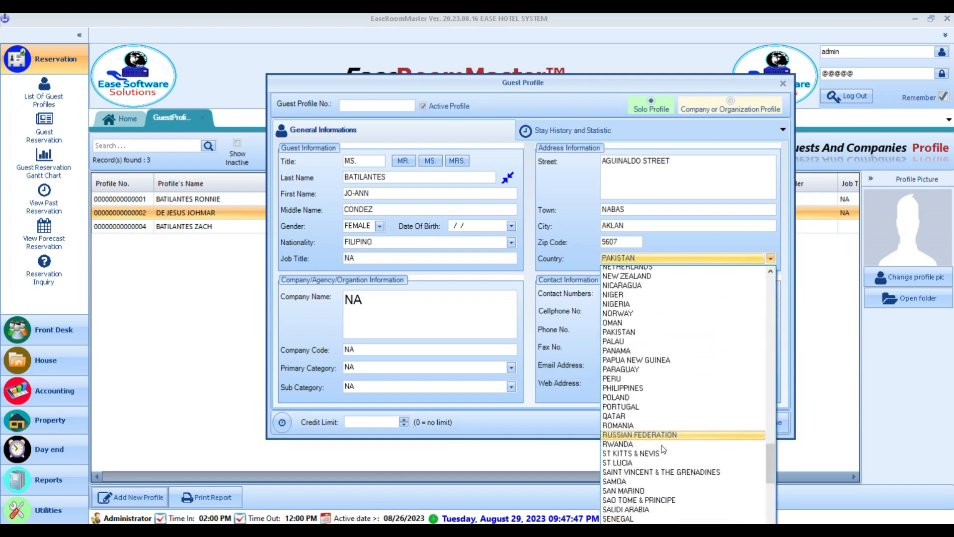
scroll(646, 367, up, 10)
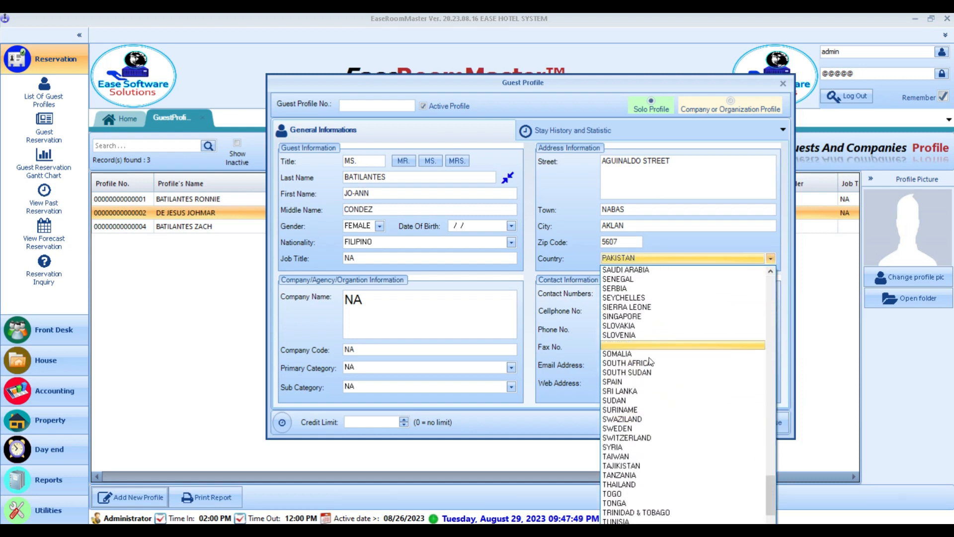
click(625, 373)
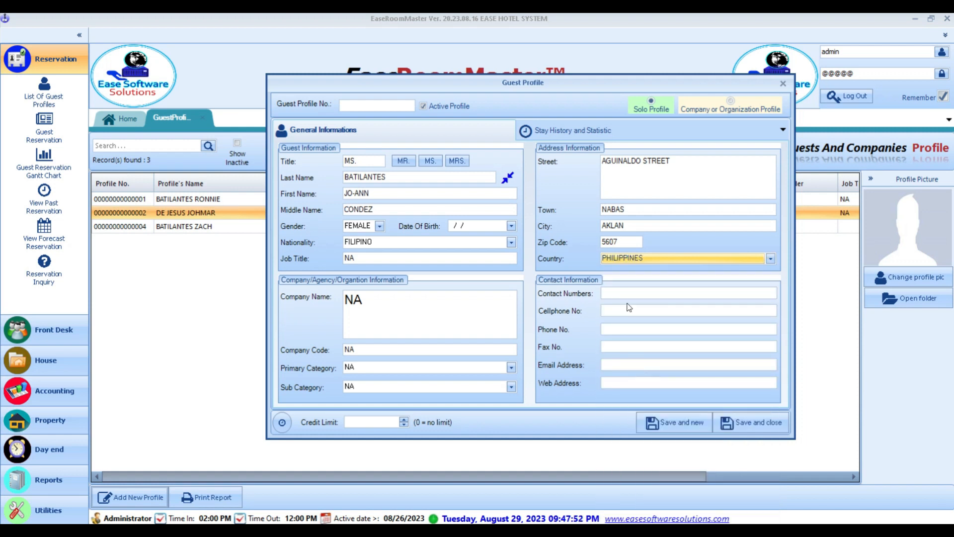
- Enter the guest's contact number, NA in remaining contact fields, and save the profile
click(632, 294)
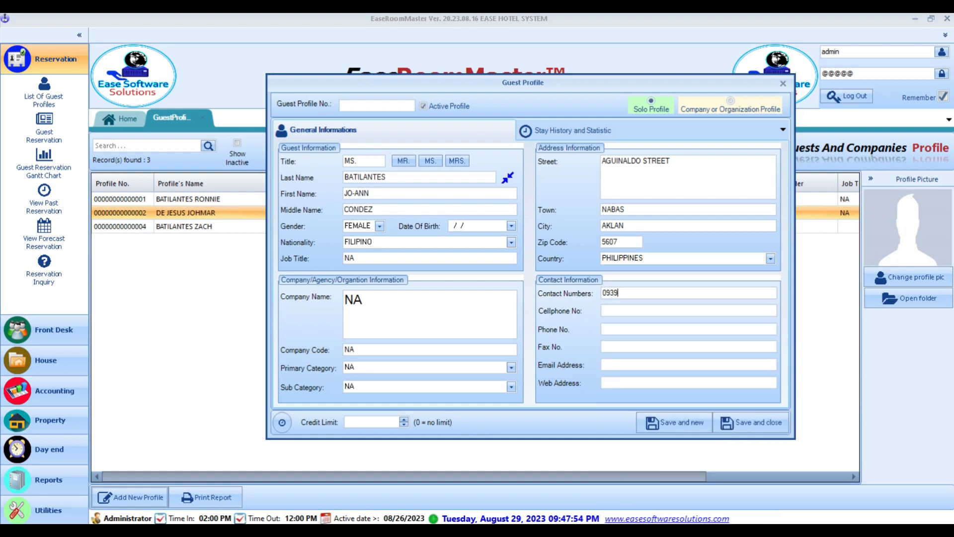
key(Tab)
text(NA)
key(Tab)
text(NA)
key(Tab)
text(NA)
key(Tab)
text(NA)
key(Tab)
text(NA)
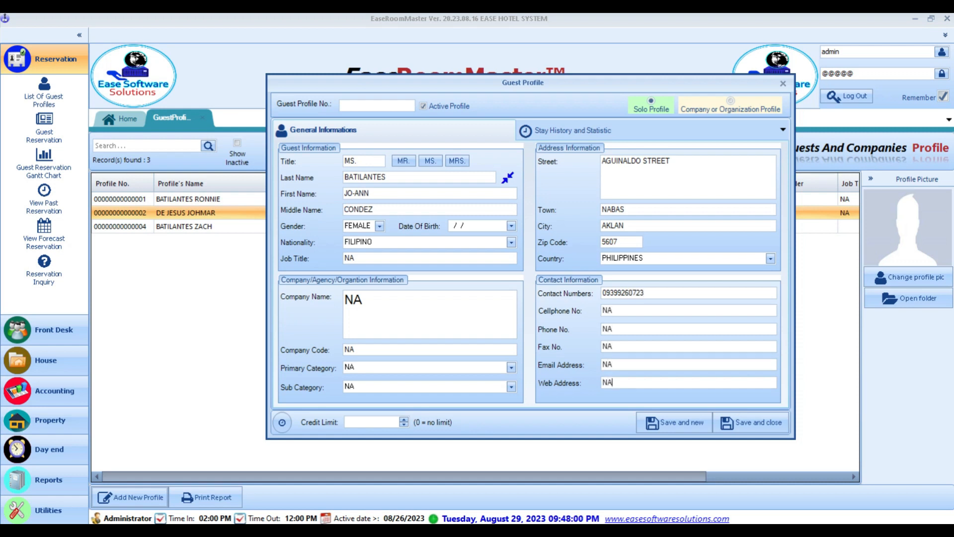
click(757, 426)
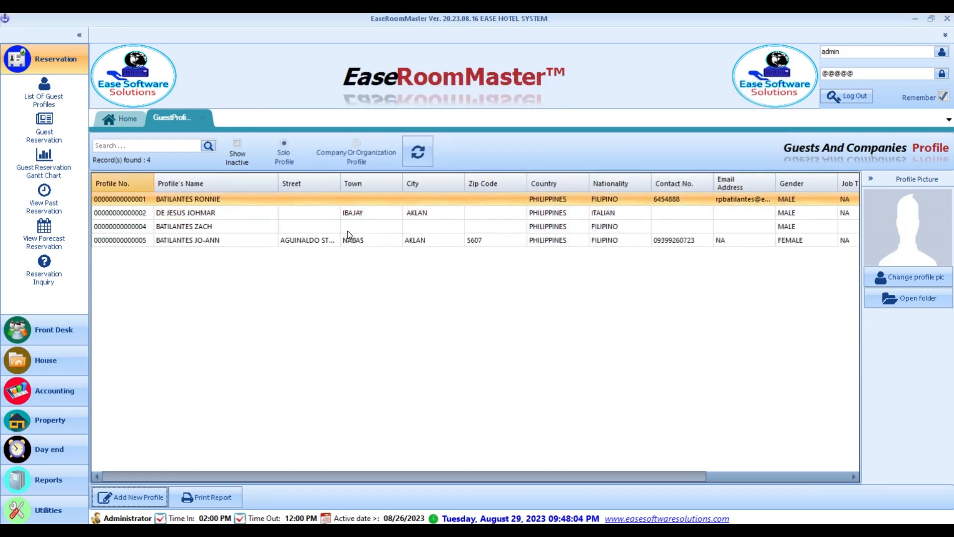
- Start a new guest reservation checking in on 26 August 2023
click(383, 240)
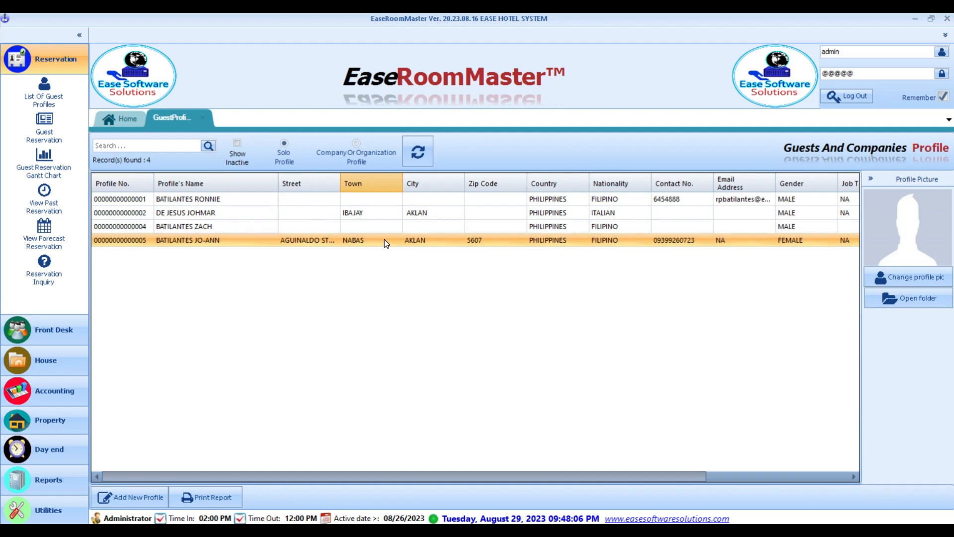
click(50, 129)
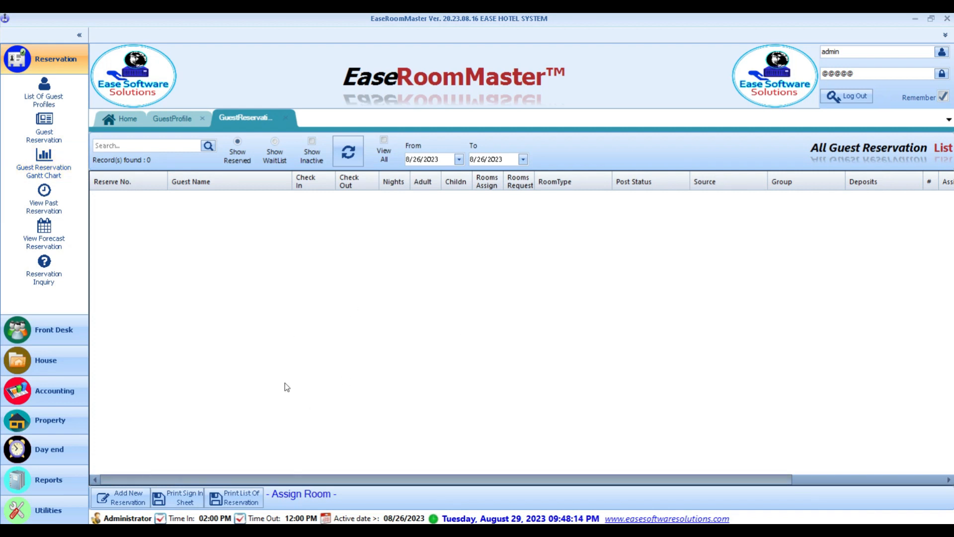
click(129, 503)
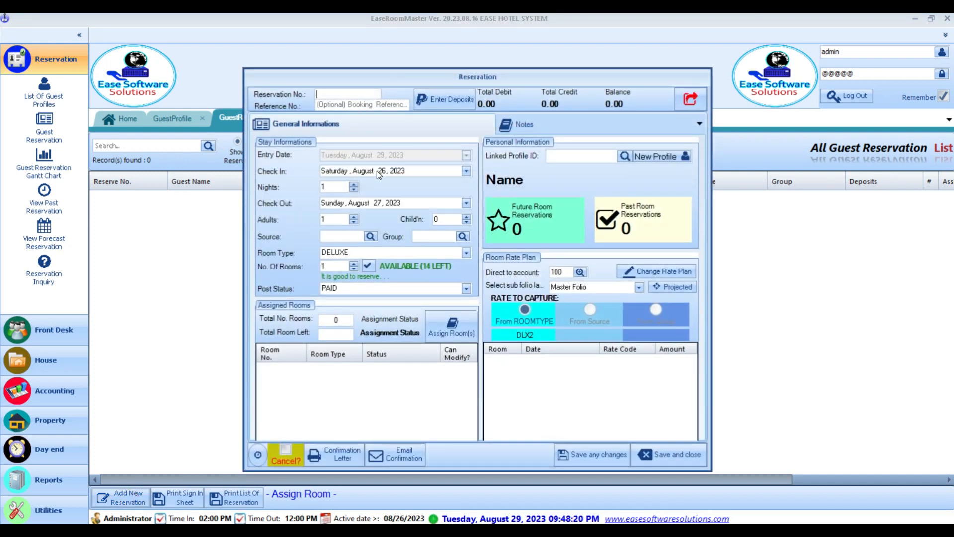
click(335, 91)
click(372, 103)
click(329, 172)
- Set the stay to 2 nights with 2 adults and 1 child
click(341, 187)
click(353, 185)
click(354, 217)
click(467, 216)
- Set the reservation's source to FIT and group to WALKIN
click(369, 236)
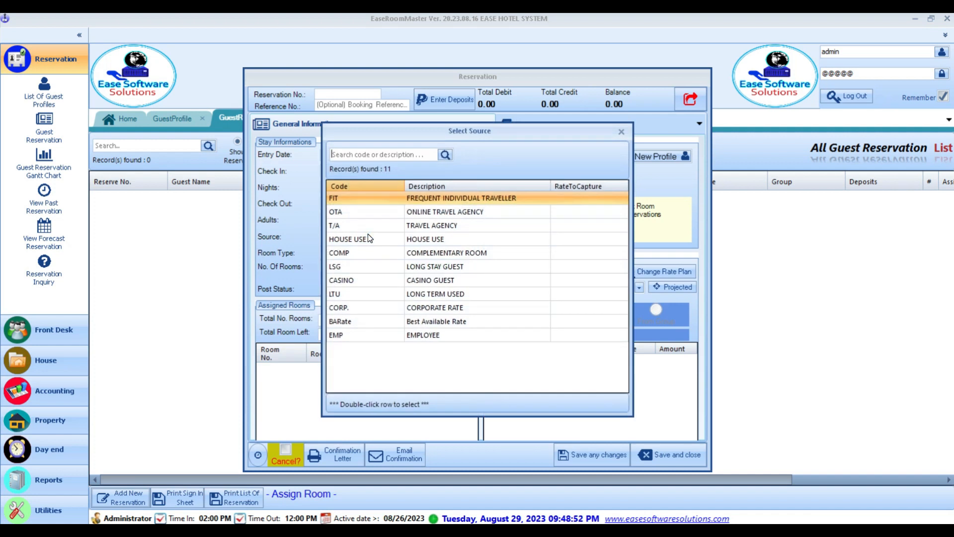
drag(424, 139, 544, 123)
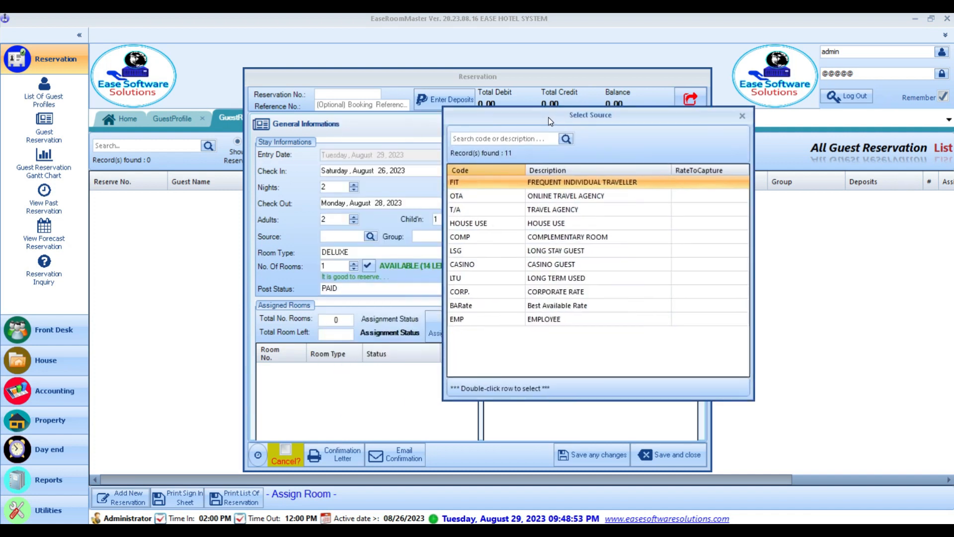
double_click(554, 184)
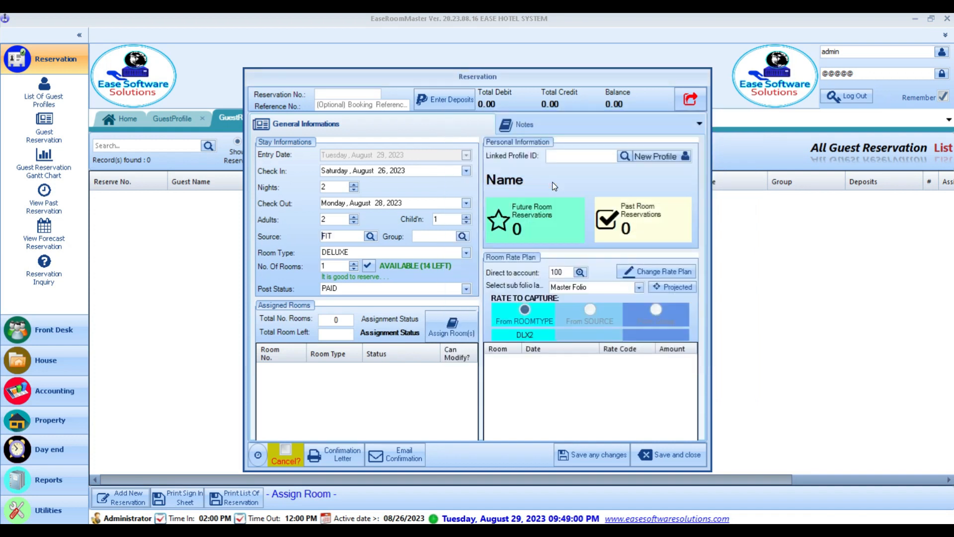
click(462, 237)
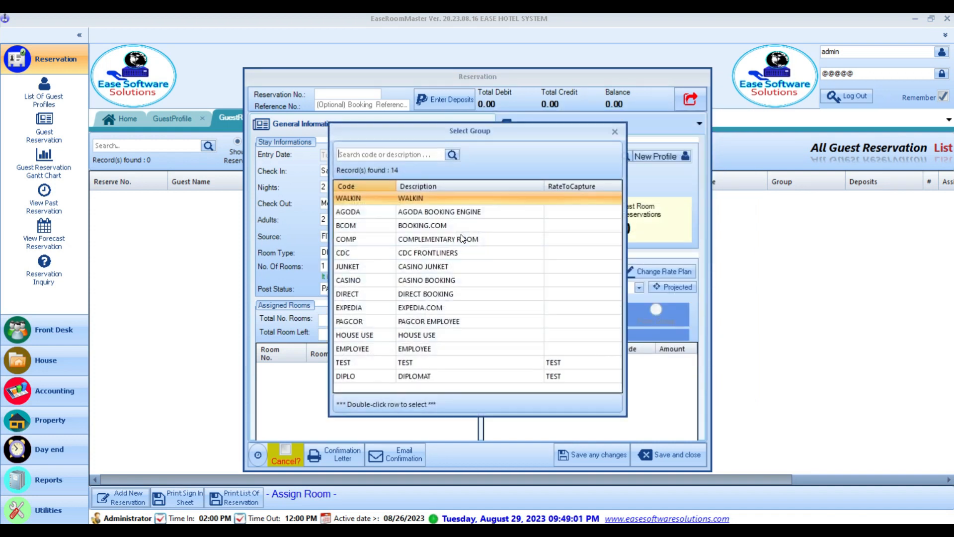
double_click(405, 195)
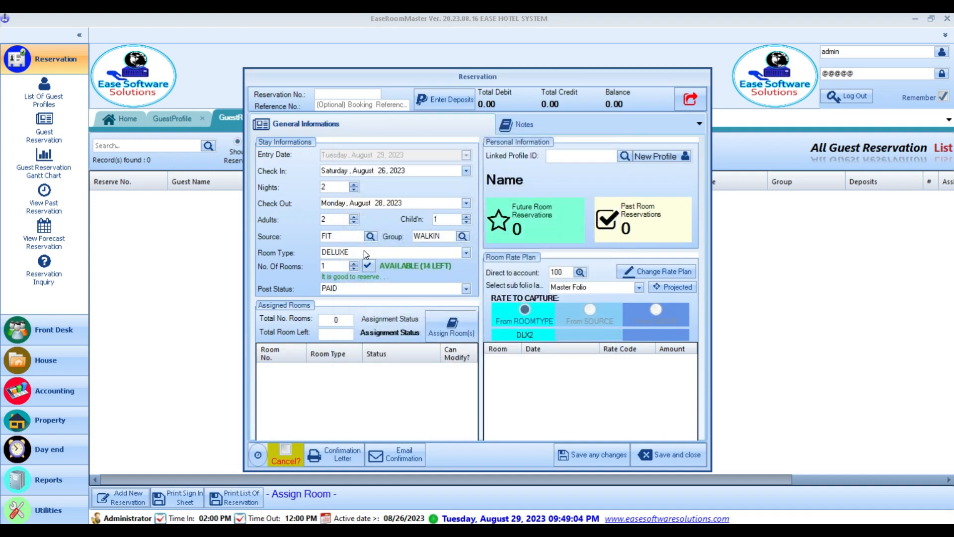
- Keep room type DELUXE and change the post status to UNPAID
click(365, 252)
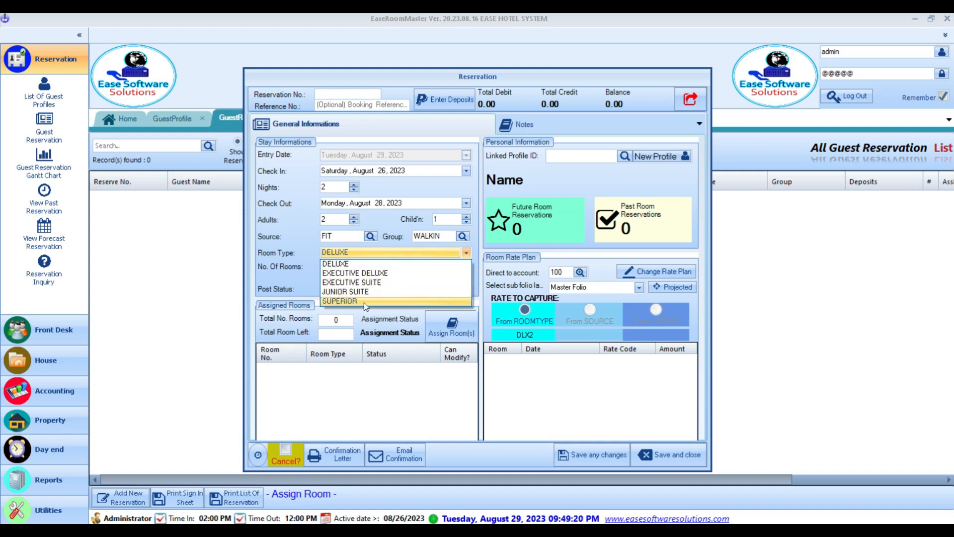
click(361, 264)
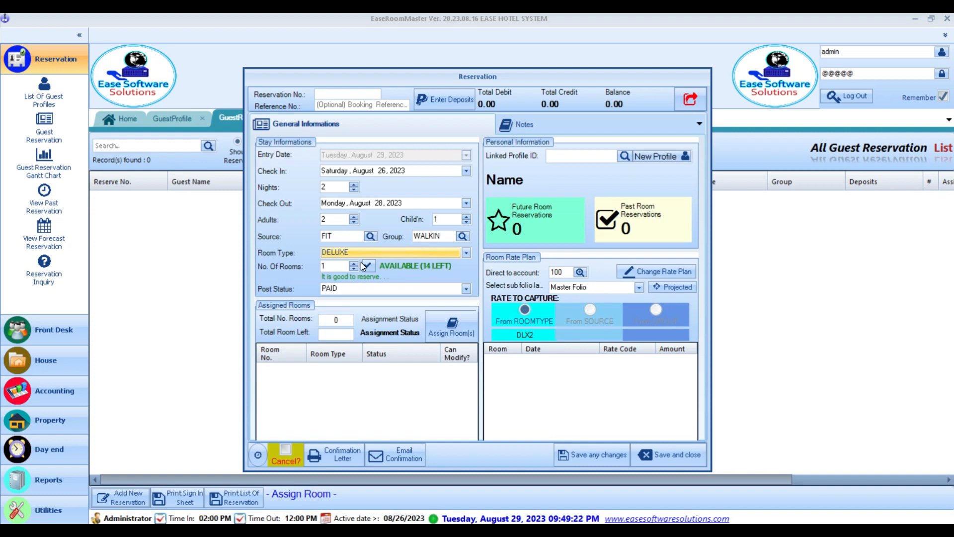
click(328, 268)
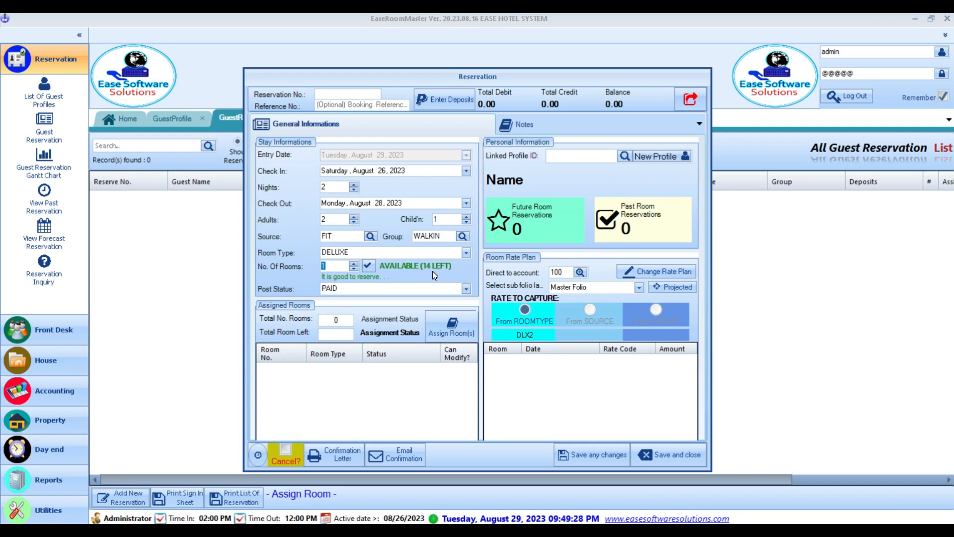
click(364, 287)
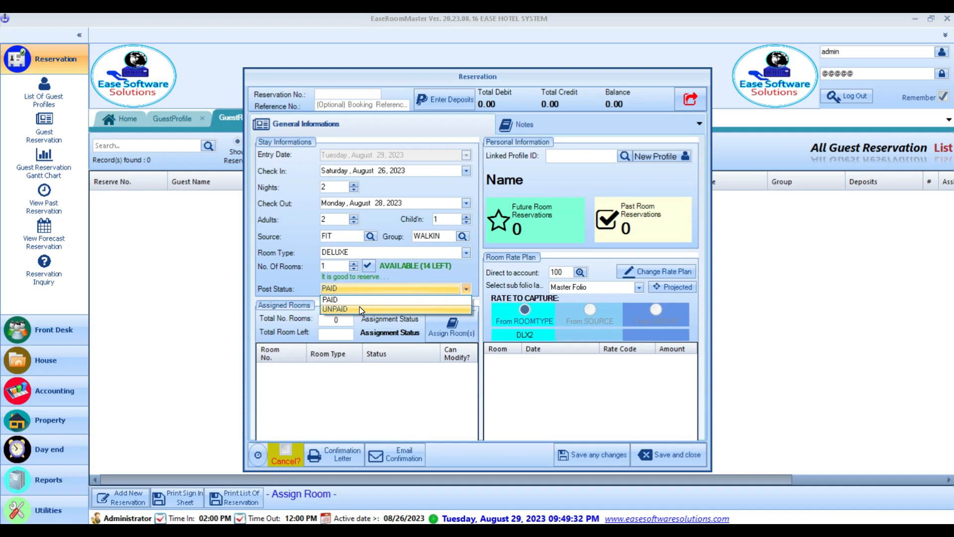
click(360, 308)
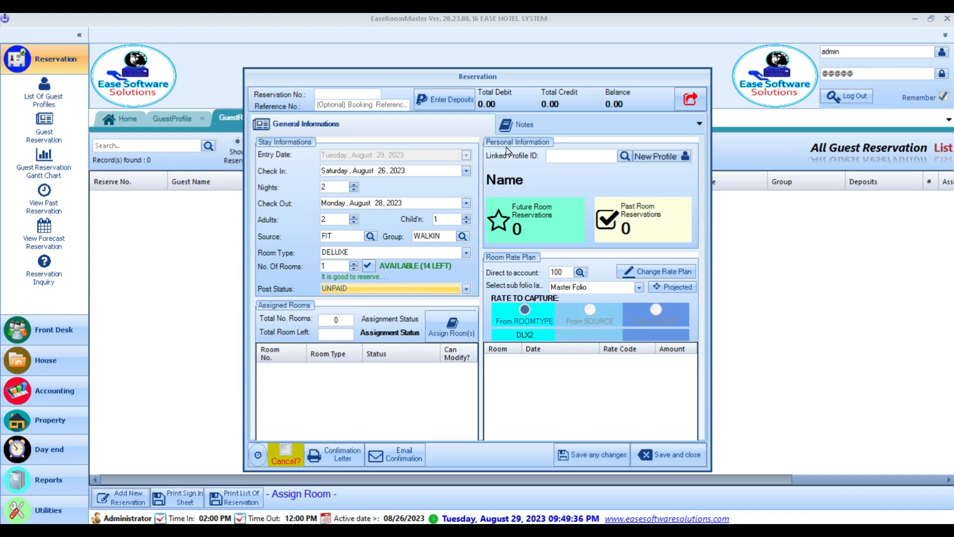
click(573, 152)
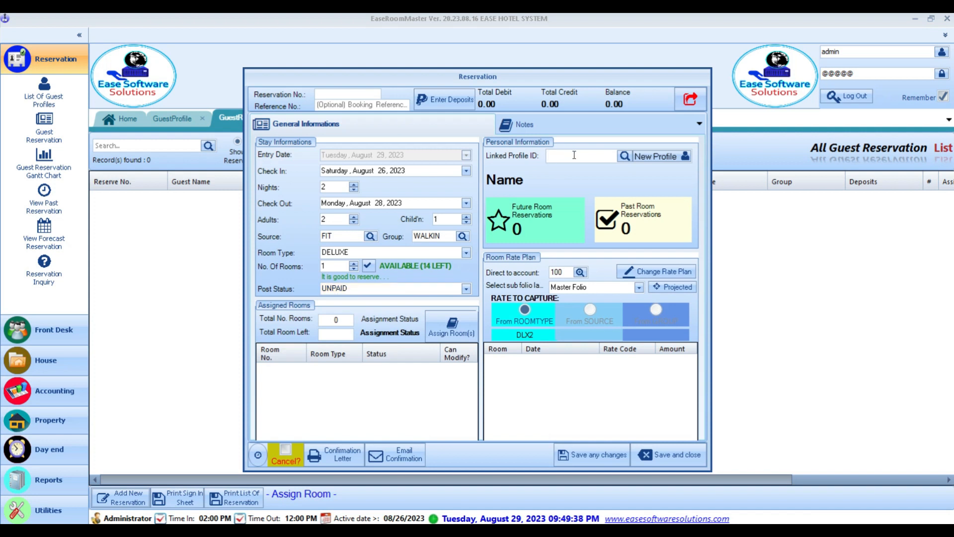
- Link the reservation to the new walk-in guest's profile from the Select Profile list
click(624, 156)
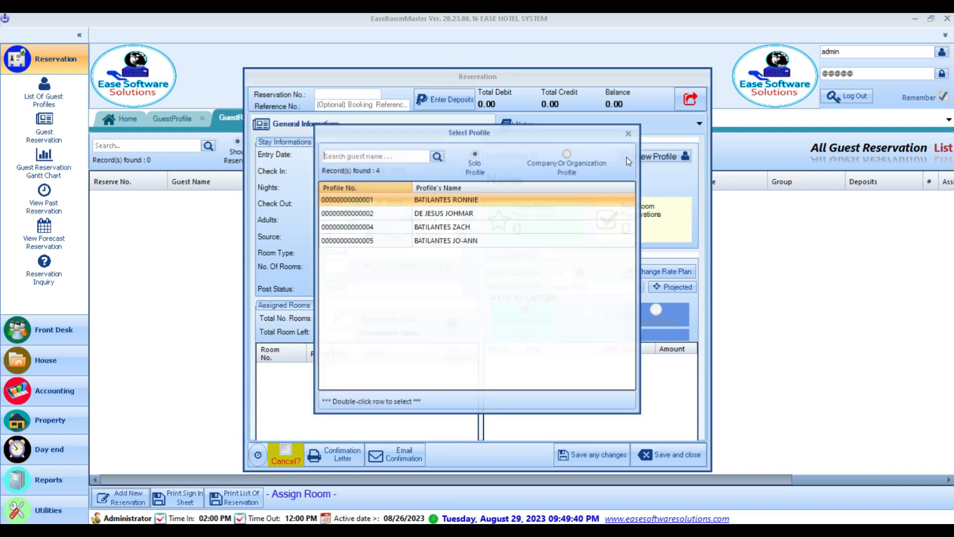
click(457, 239)
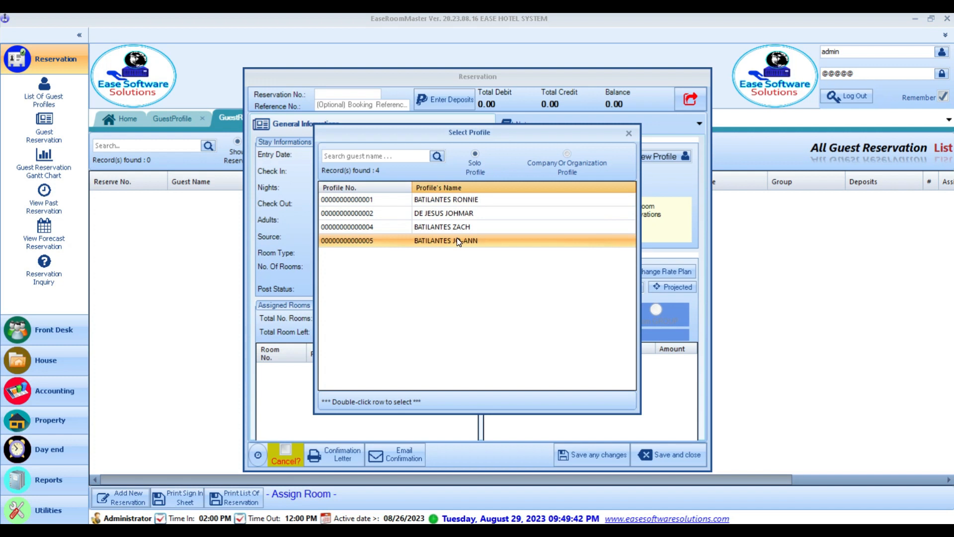
drag(474, 133, 460, 189)
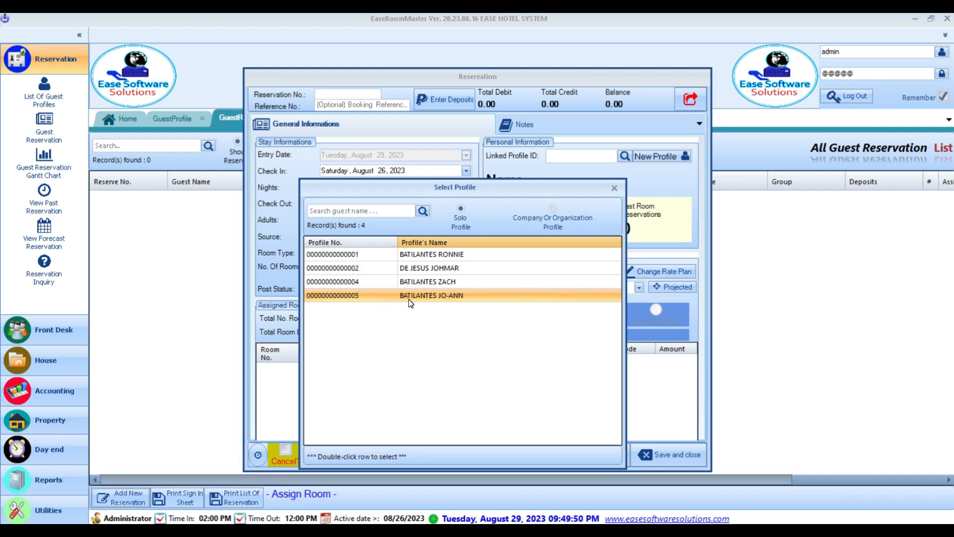
drag(445, 201, 453, 170)
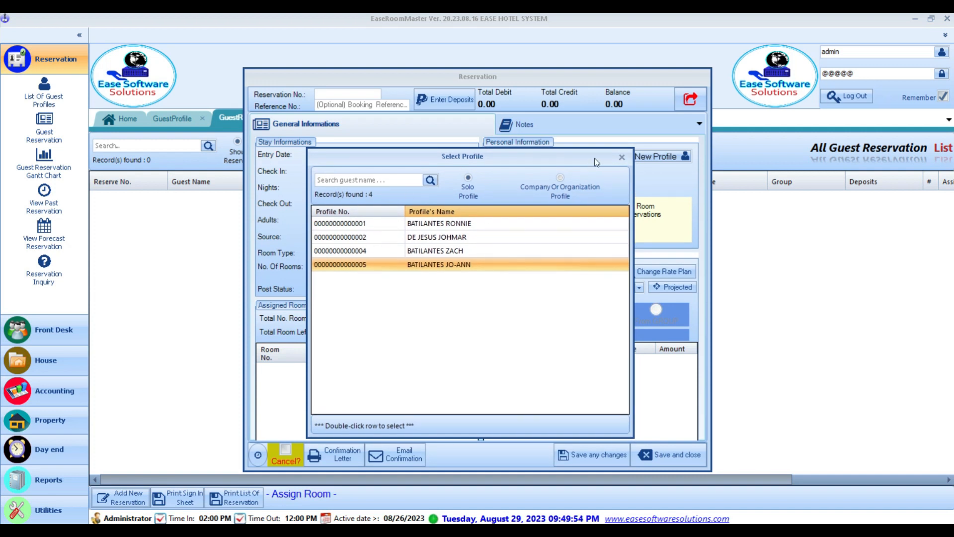
click(621, 156)
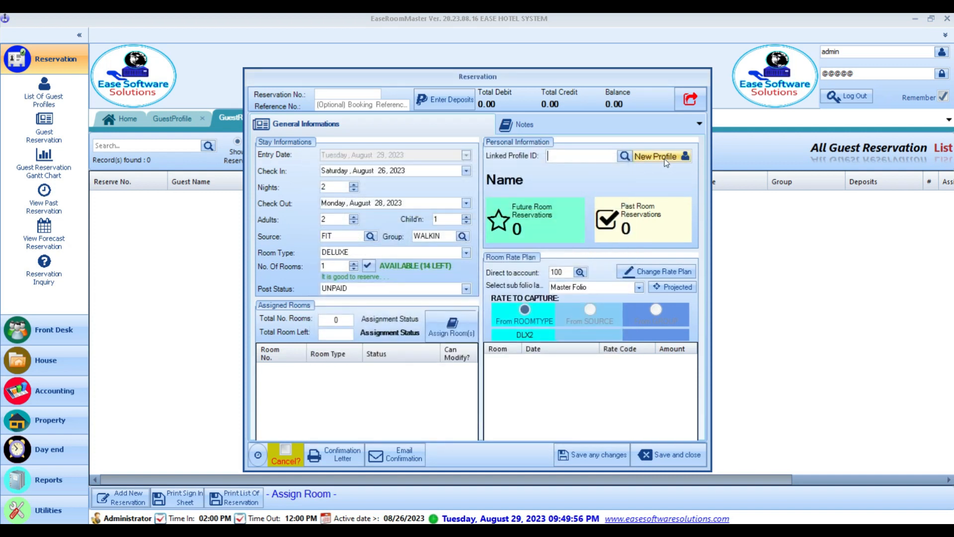
click(664, 159)
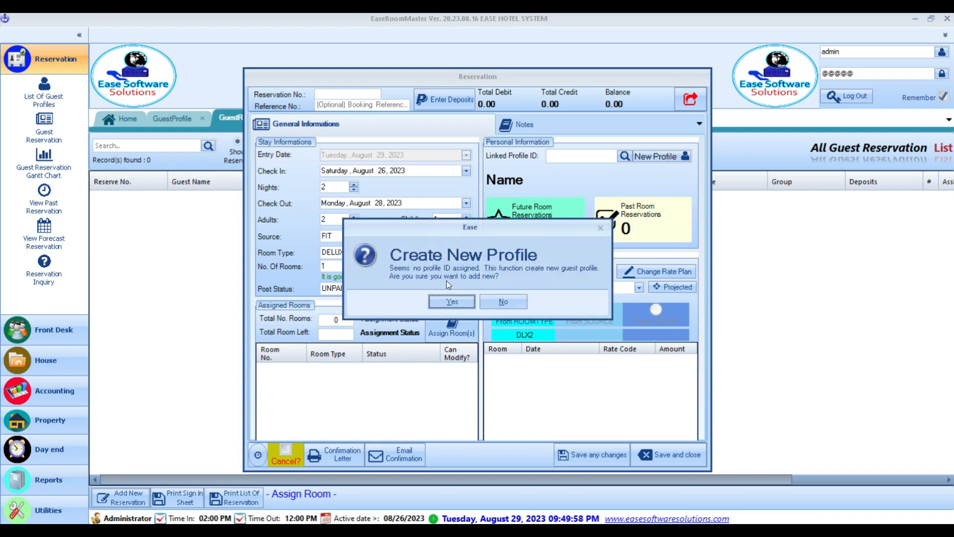
click(452, 302)
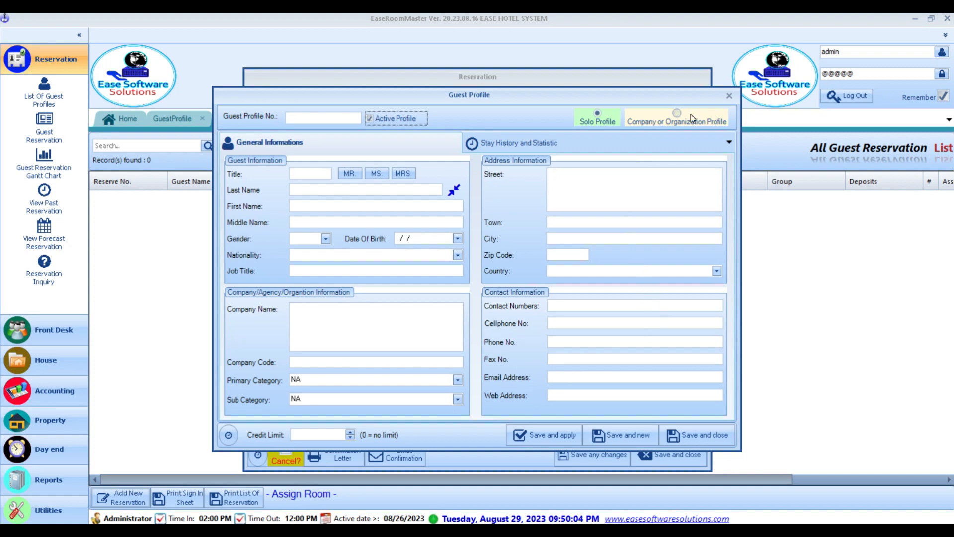
click(728, 97)
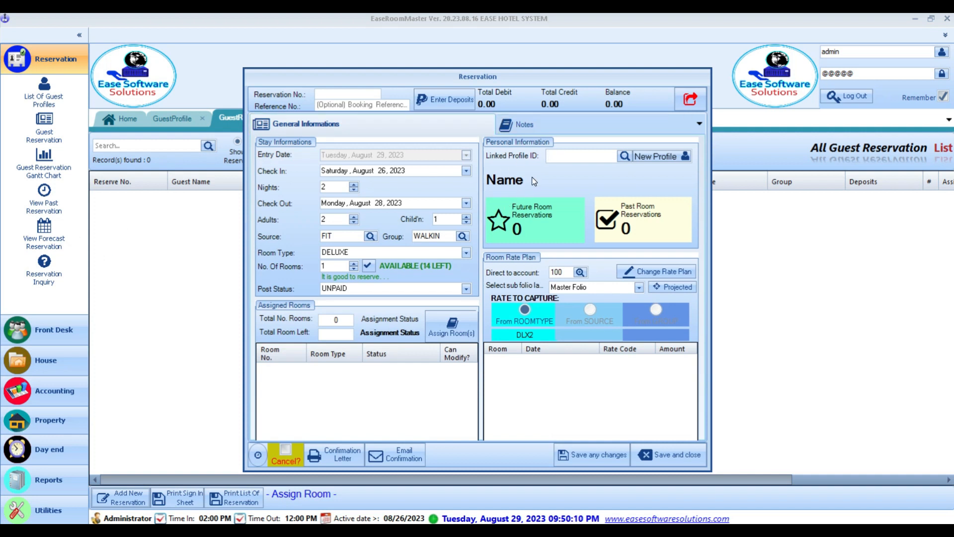
click(626, 158)
double_click(454, 237)
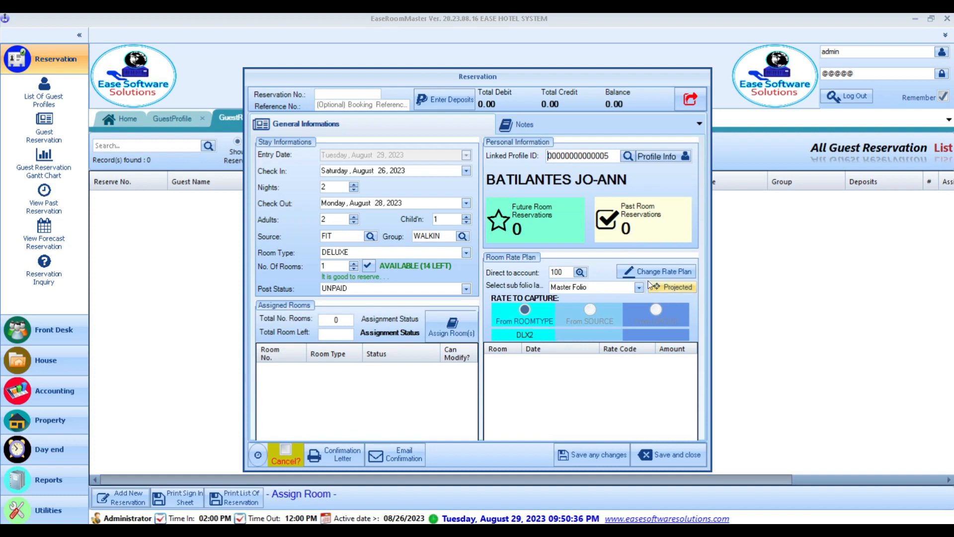
- Save the reservation, reserving room 101 at DLX2 2,829.00 for 26–27 August
click(607, 459)
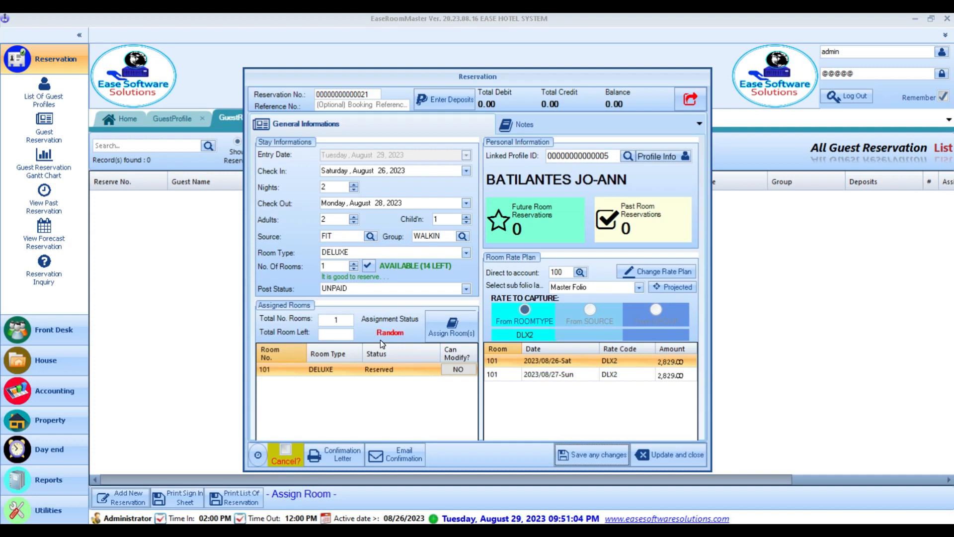
- Assign room 102, remove room 101 from the reservation, and apply the change
click(442, 335)
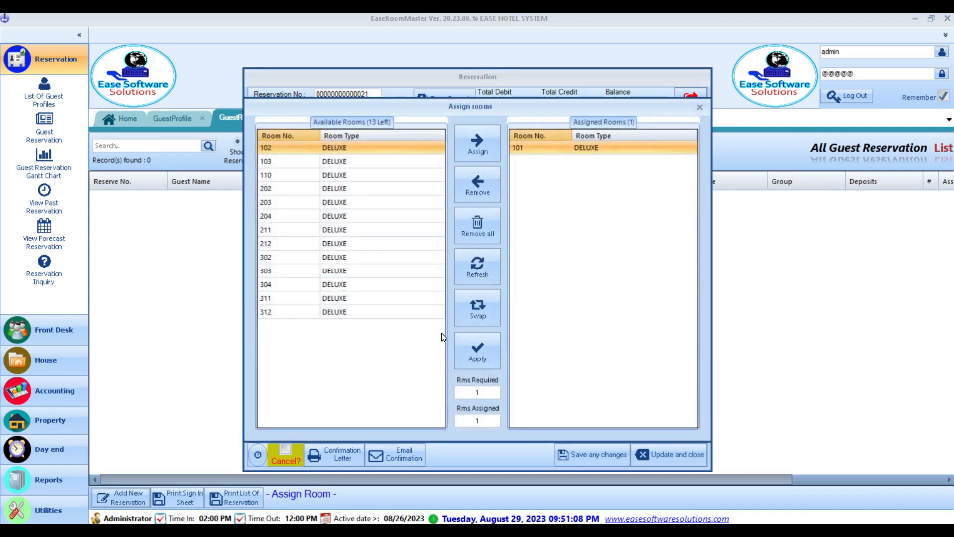
drag(526, 107, 475, 130)
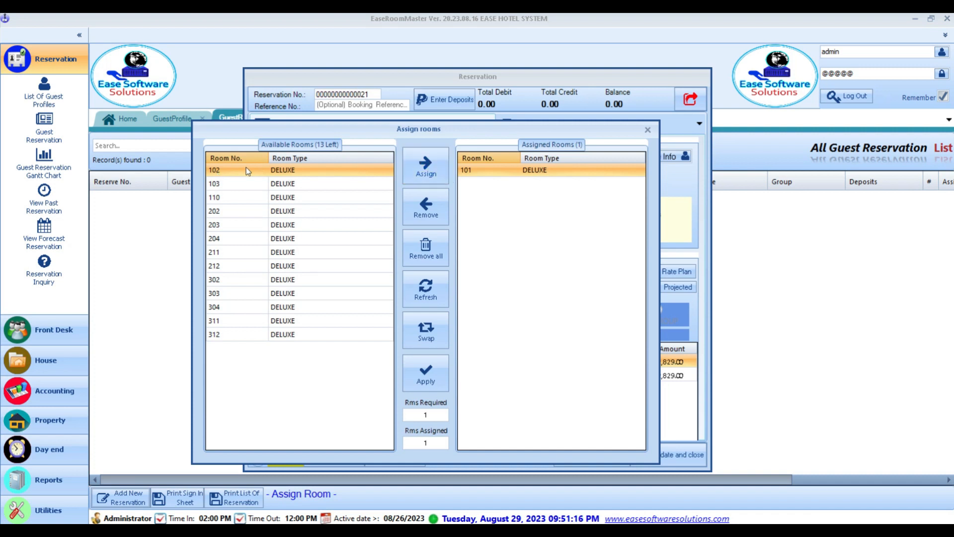
click(426, 167)
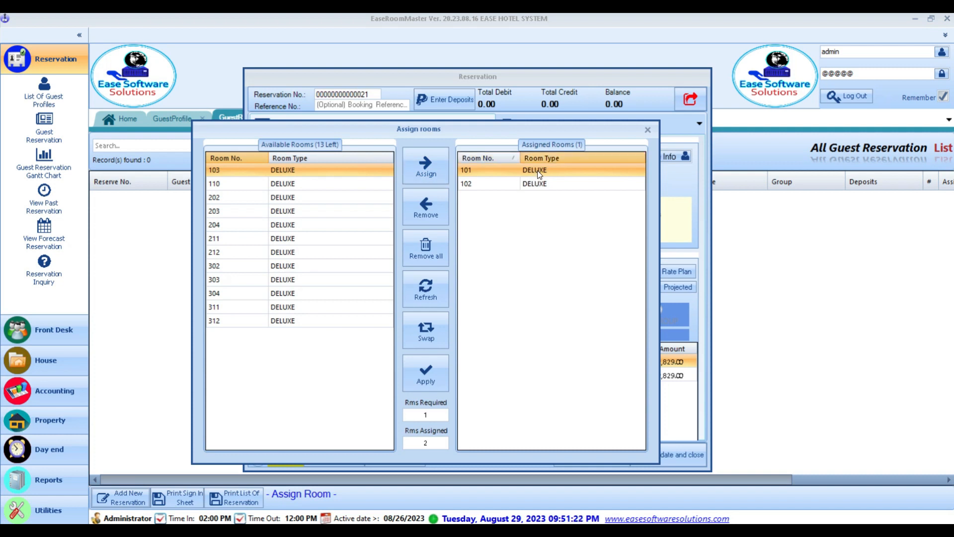
click(415, 212)
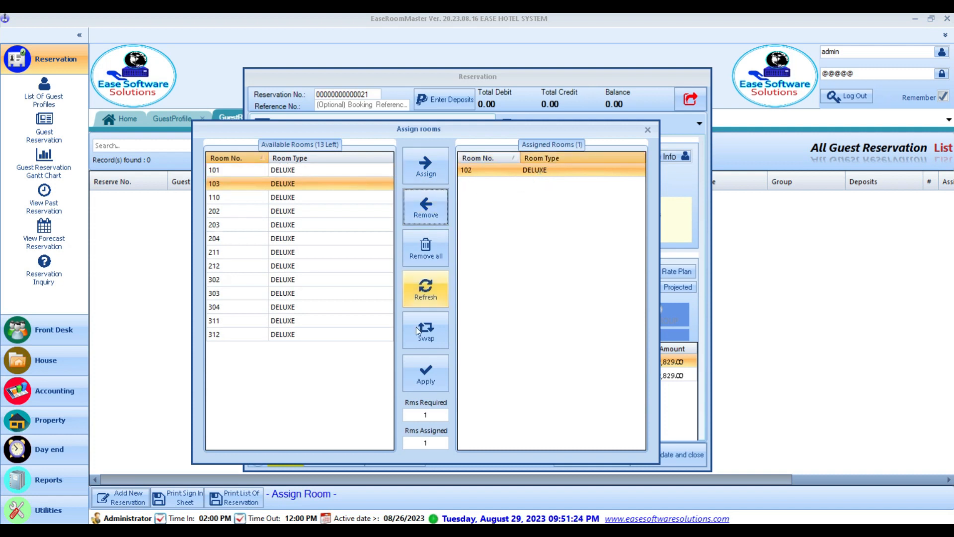
click(423, 381)
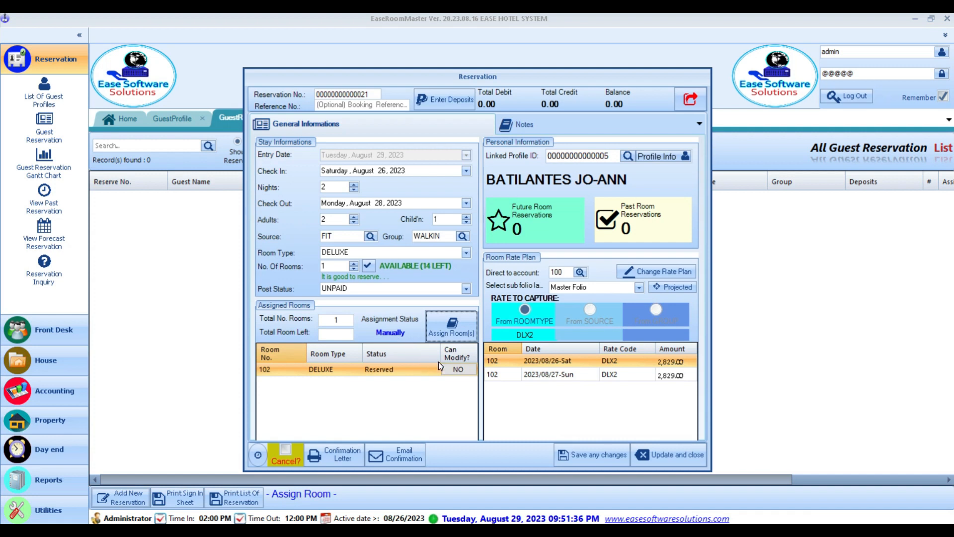
- Select both nightly rate rows and mark all days for a rate plan change
shift+click(644, 376)
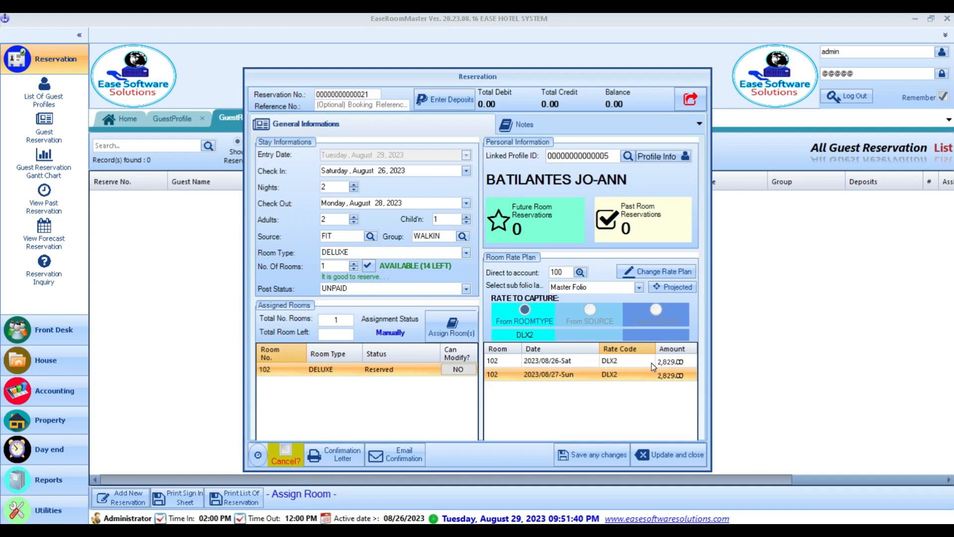
click(634, 363)
click(634, 372)
click(639, 365)
click(639, 371)
click(636, 365)
click(638, 374)
click(665, 275)
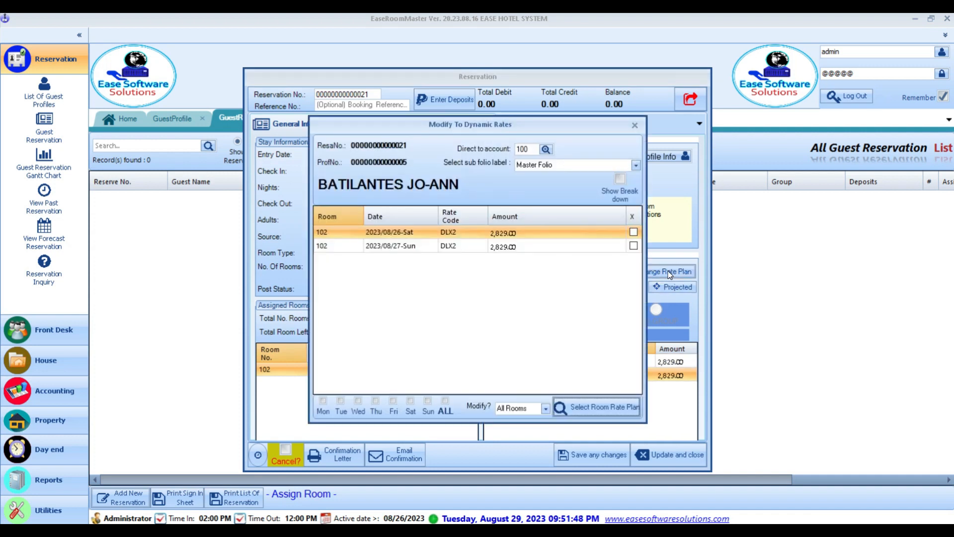
click(448, 410)
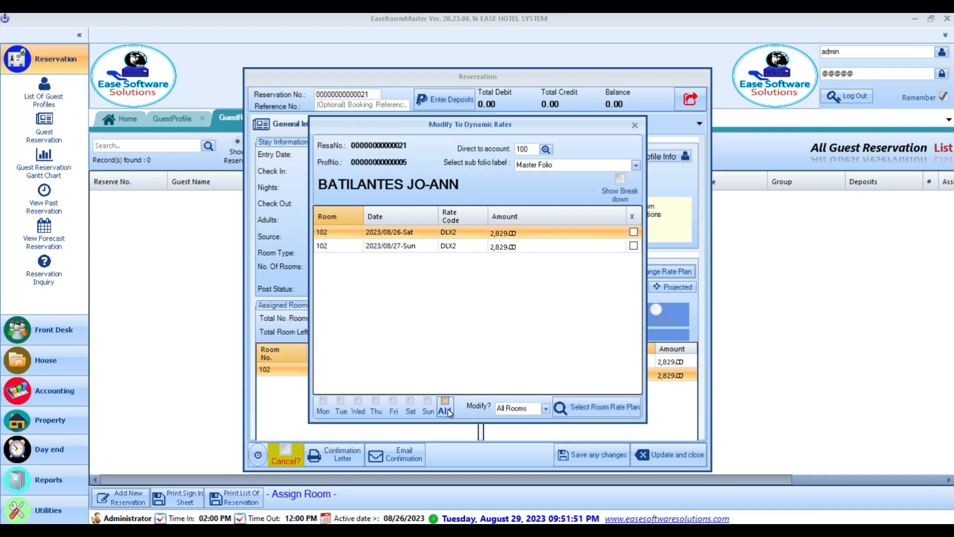
- Choose the DLX2 room rate plan by searching its rate code
click(603, 409)
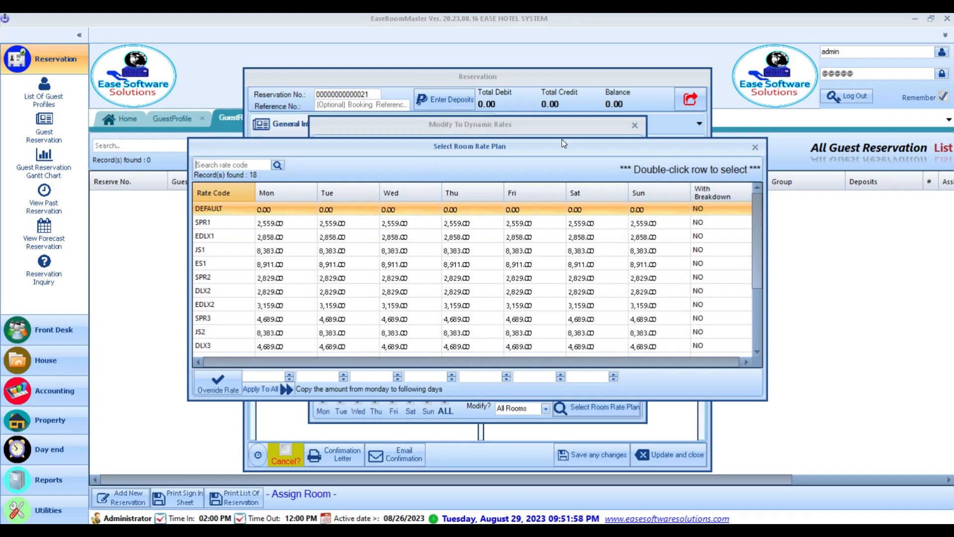
drag(552, 147, 505, 252)
click(286, 277)
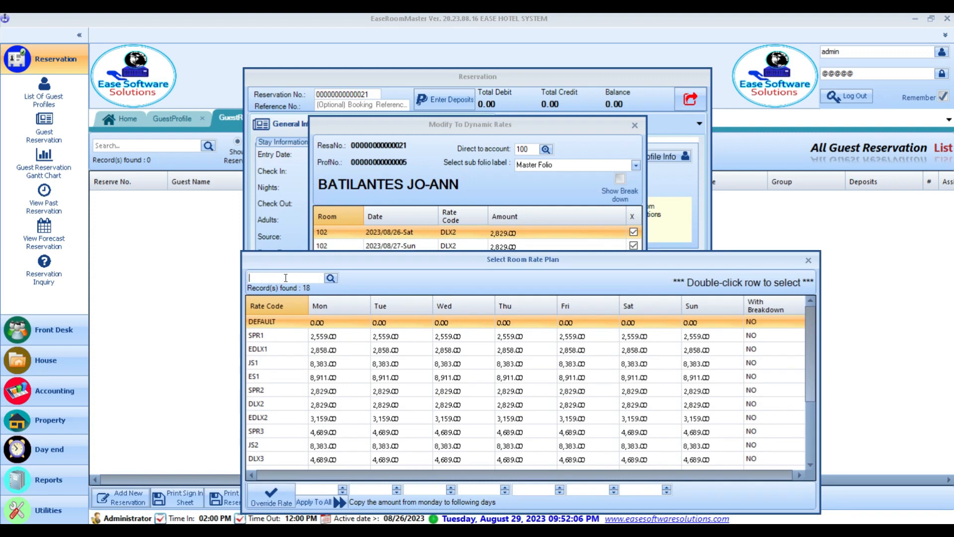
text(DLX2)
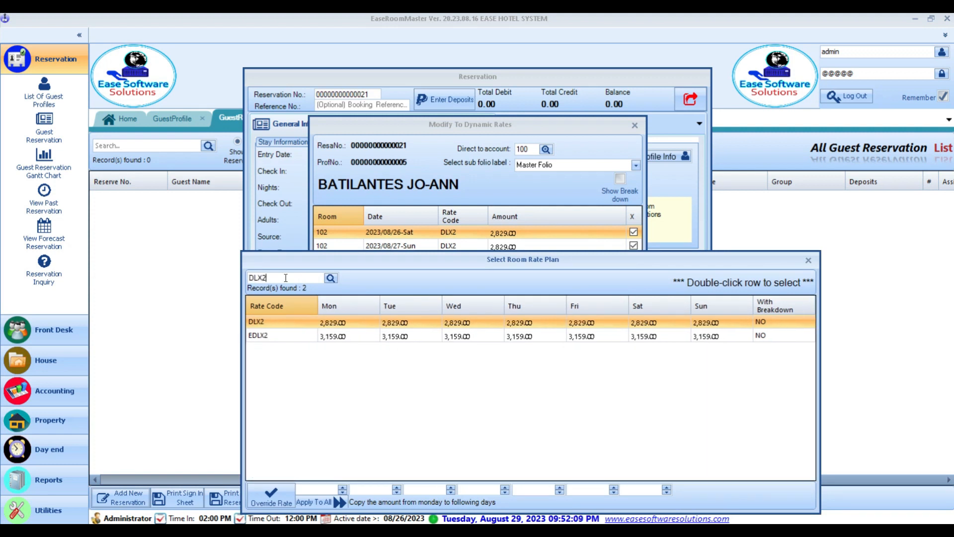
click(367, 322)
drag(419, 268, 424, 204)
- Override the rate to 2,500.00 for all days on both nights and accept
click(307, 426)
text(2500)
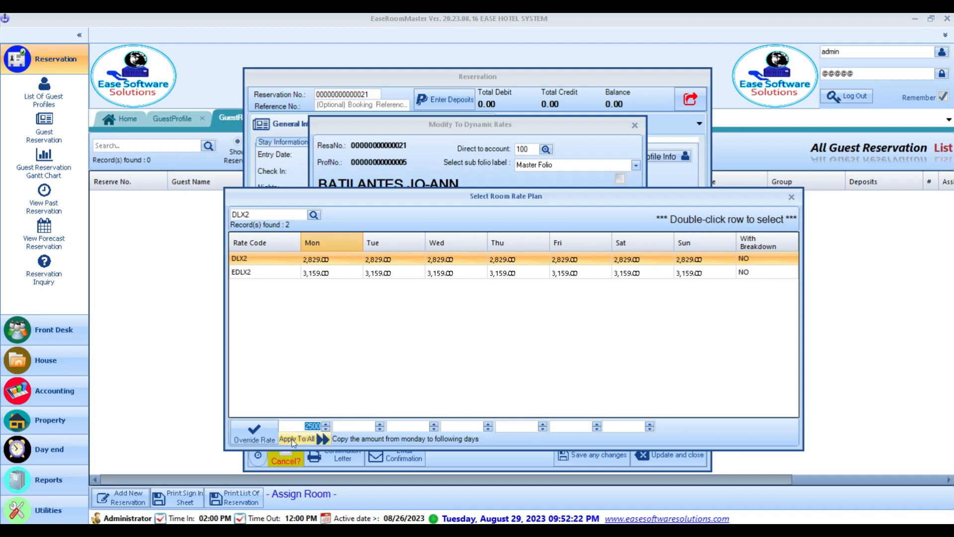
click(300, 440)
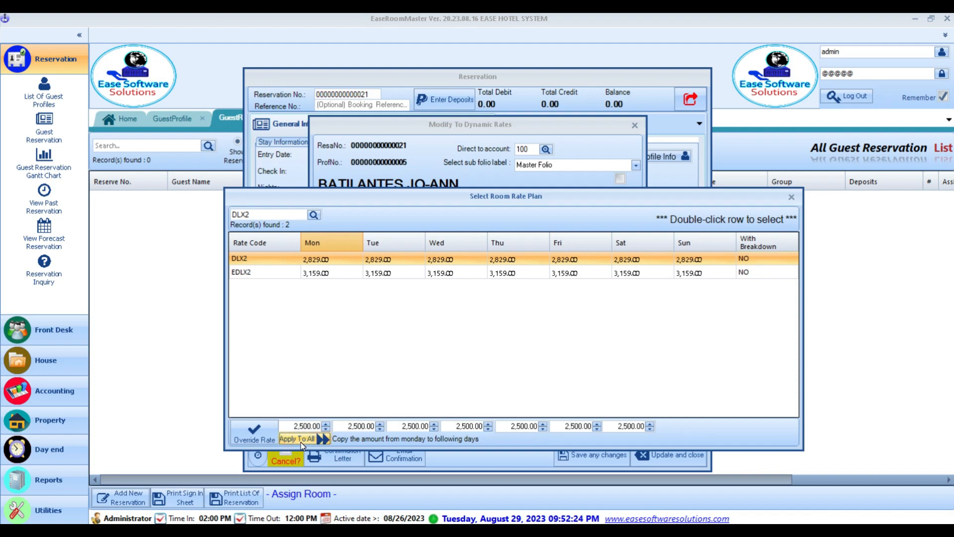
click(252, 436)
shift+click(512, 234)
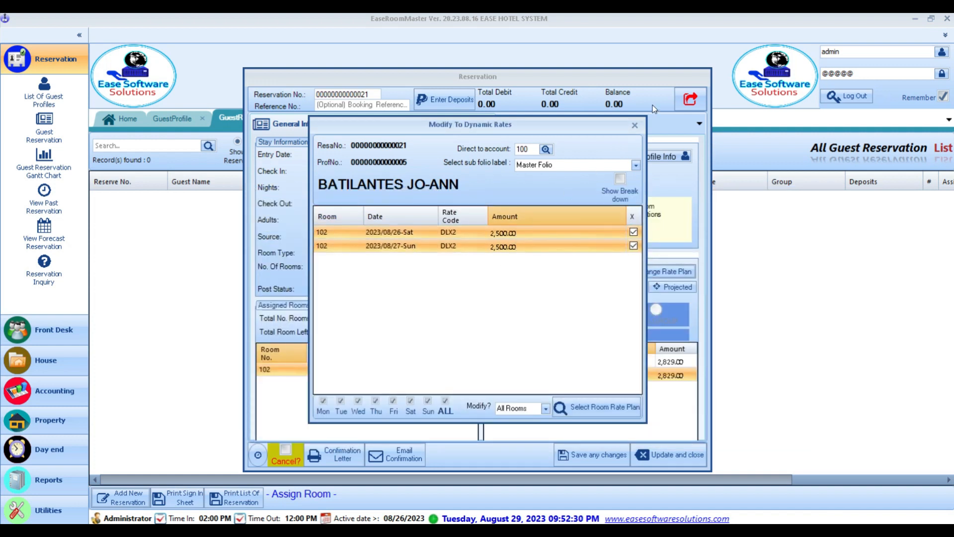
click(635, 127)
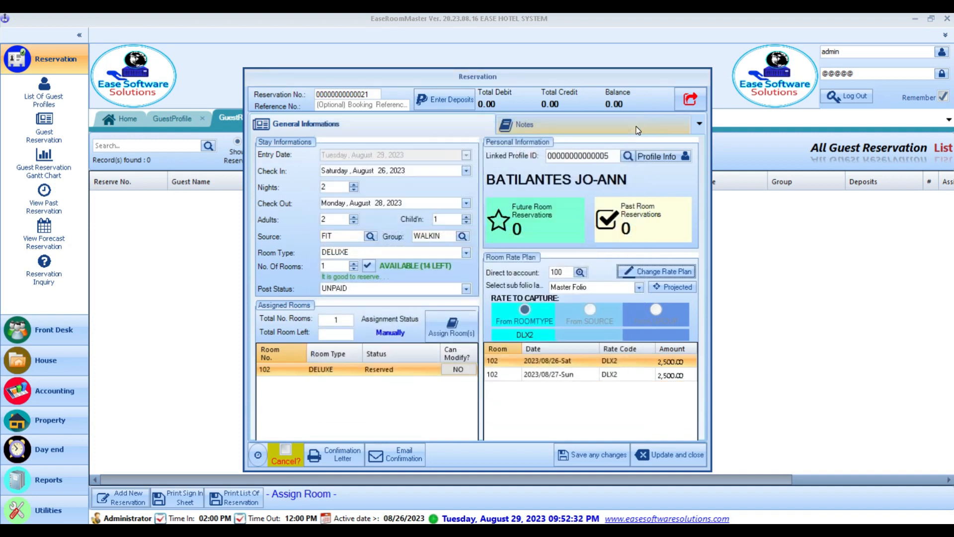
click(669, 376)
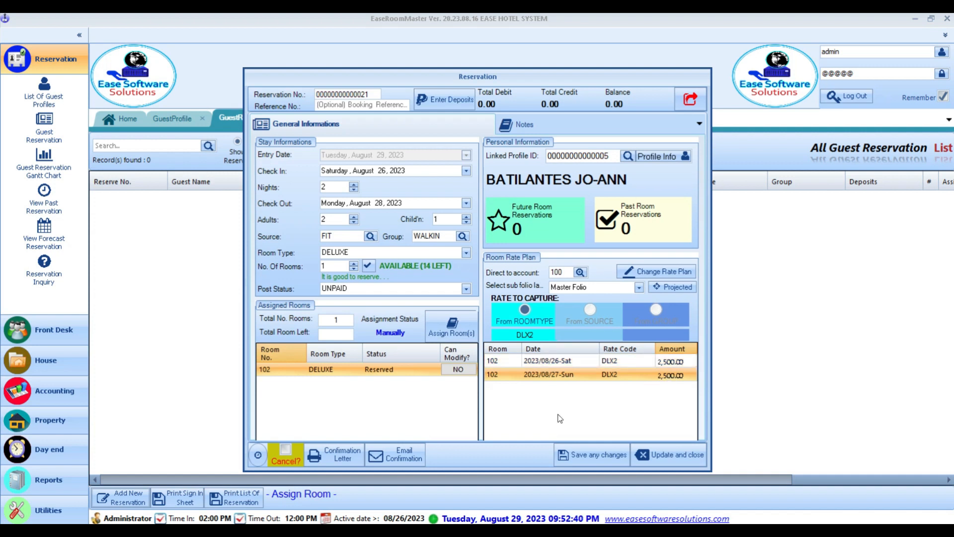
click(336, 458)
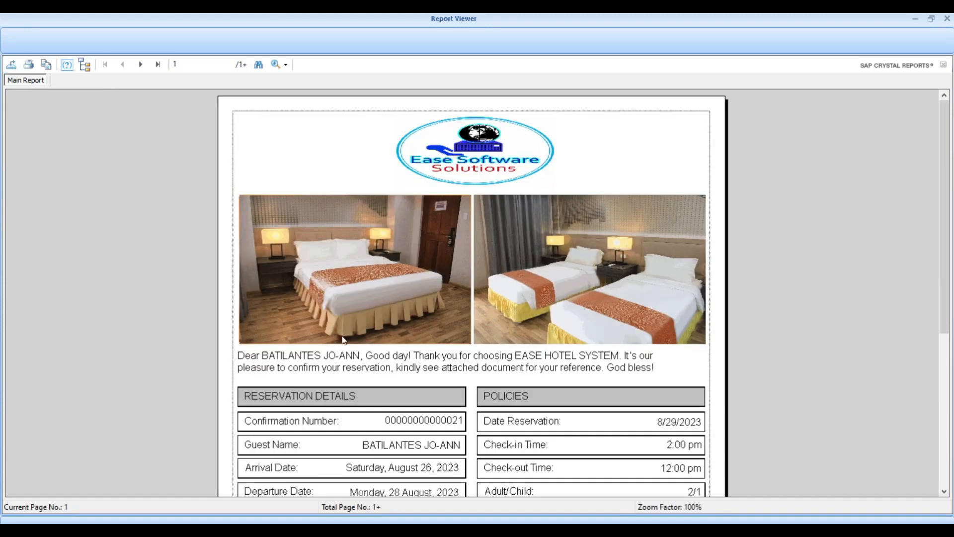
scroll(581, 293, down, 3)
scroll(589, 297, down, 2)
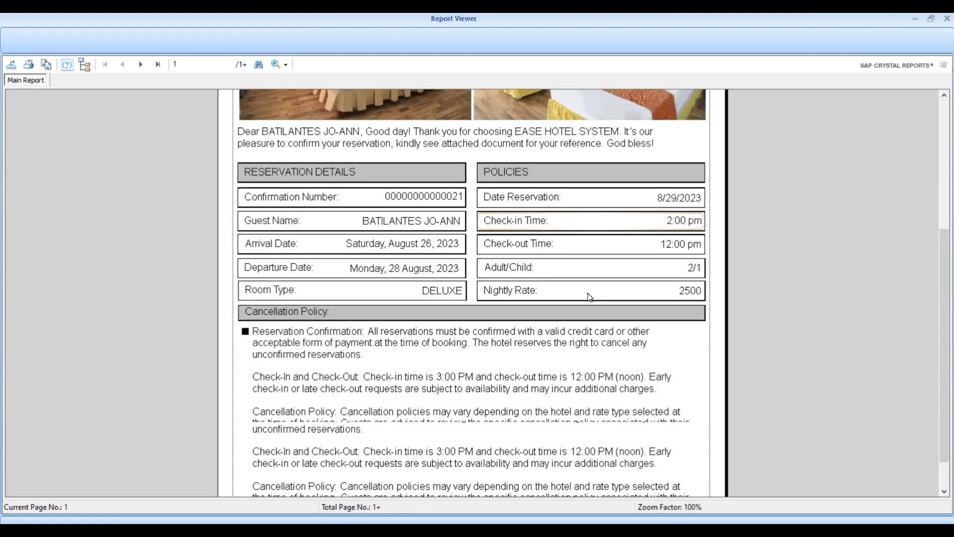
scroll(492, 422, down, 1)
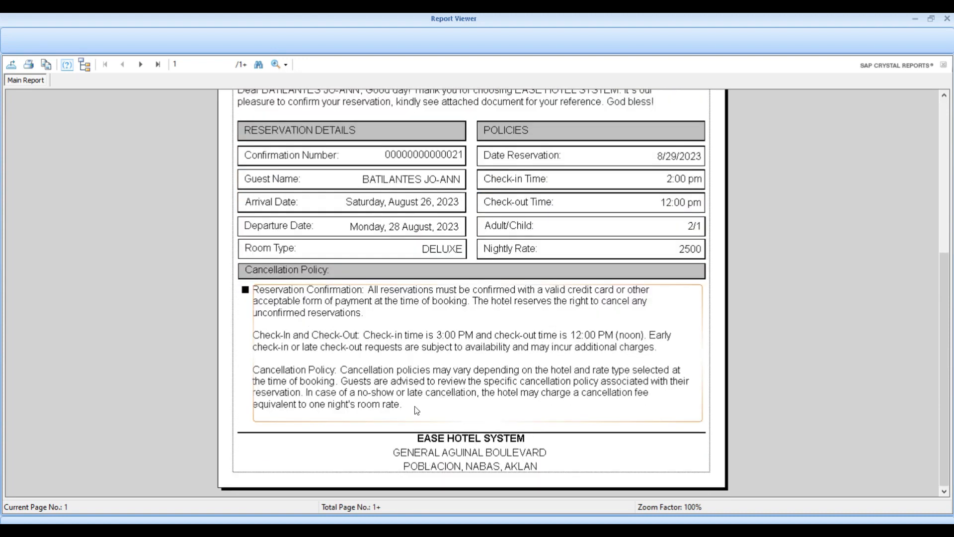
scroll(414, 406, up, 6)
click(947, 19)
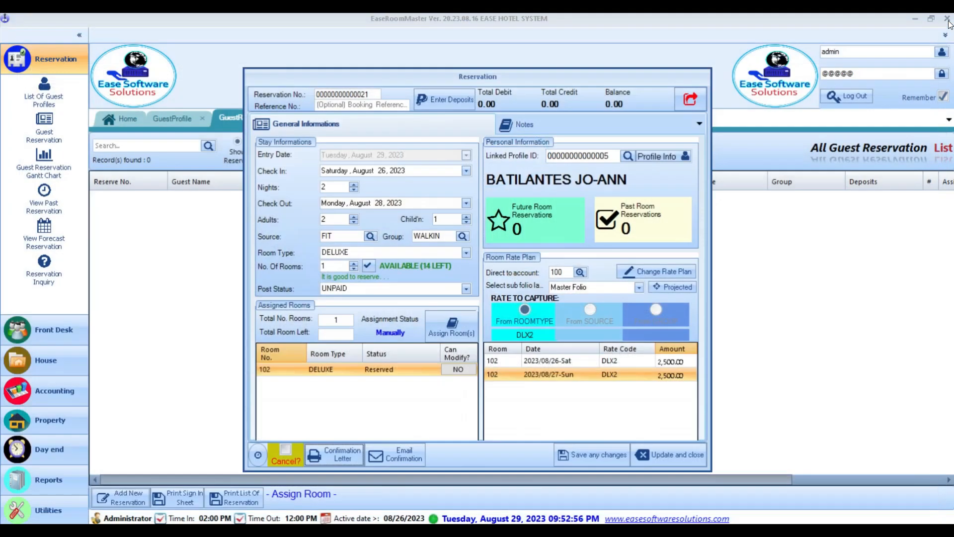
- Close the reservation form, the guest reservation list and the guest profiles
click(689, 101)
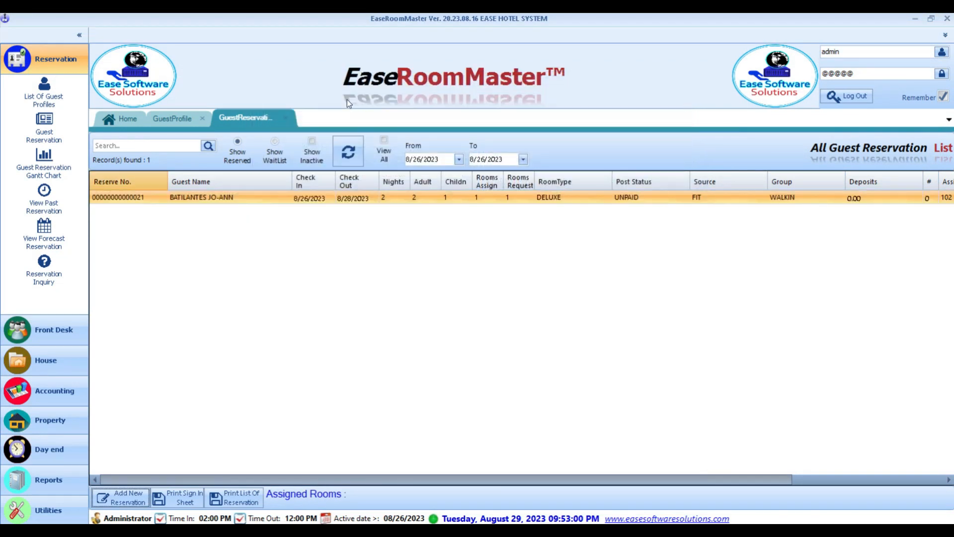
click(289, 118)
click(203, 118)
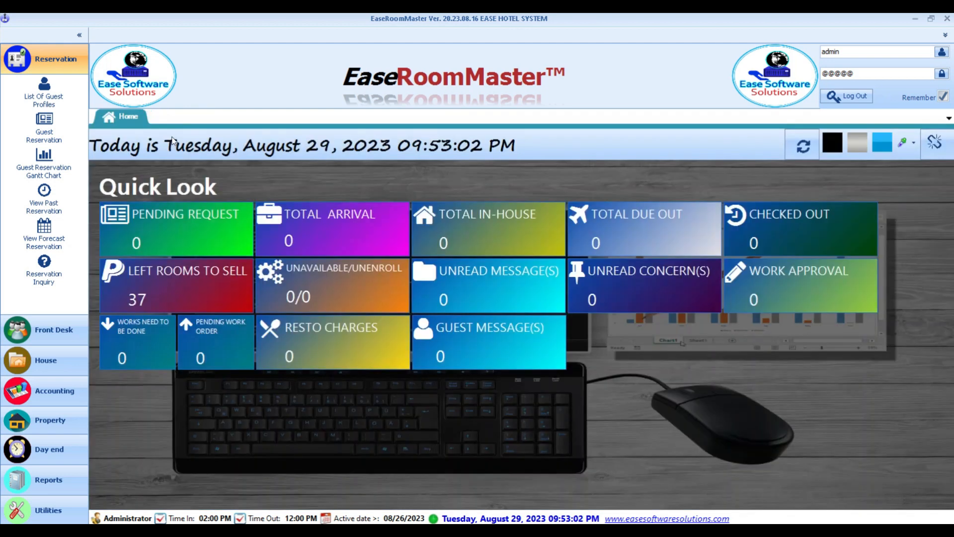
- Open Front Desk > Reservation > Guest Reservation to list the single walk-in booking
click(52, 334)
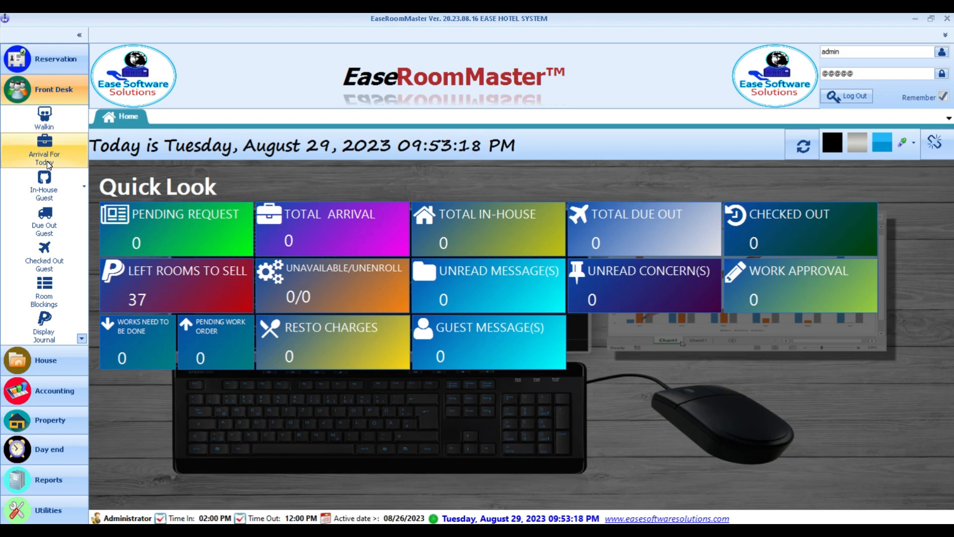
click(49, 59)
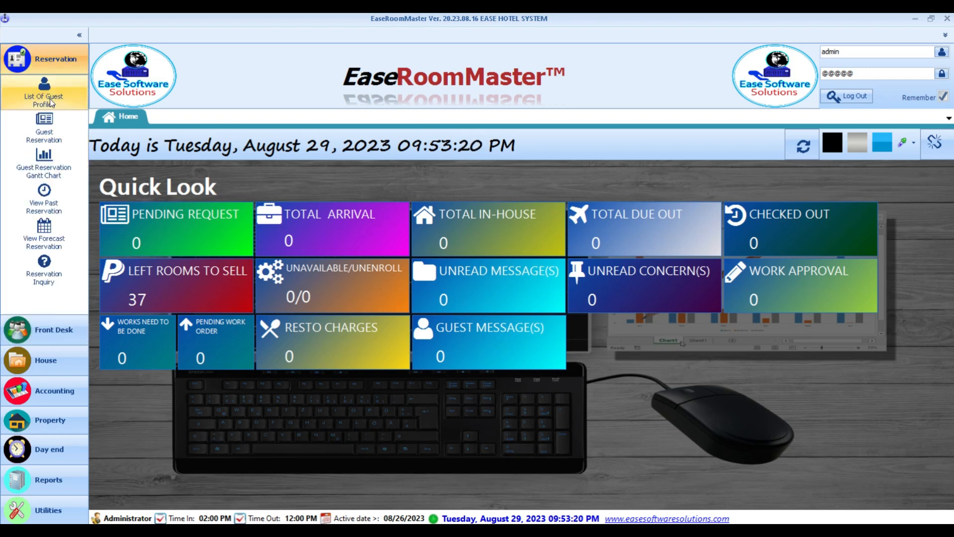
click(40, 135)
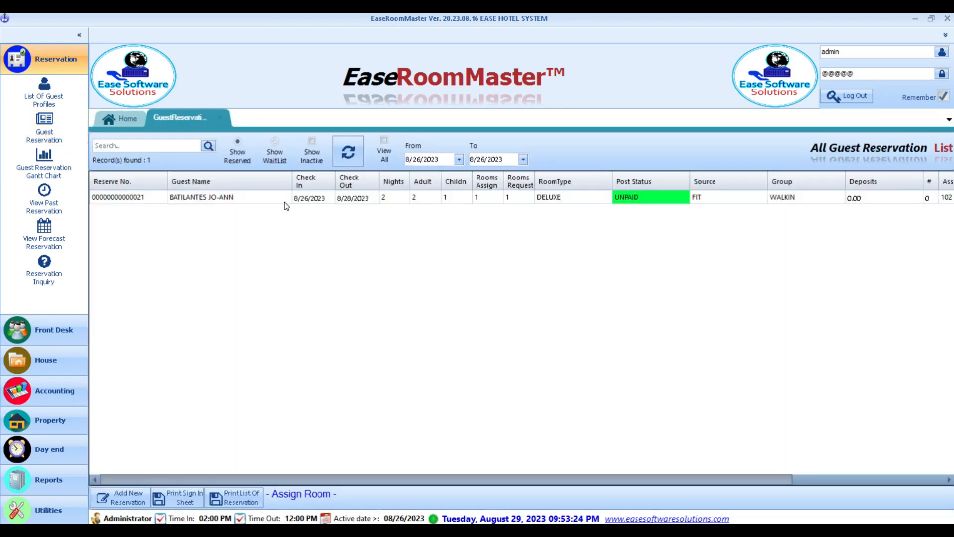
- Reopen the DELUXE room 102 walk-in reservation, save it with Update, and close the list
click(264, 201)
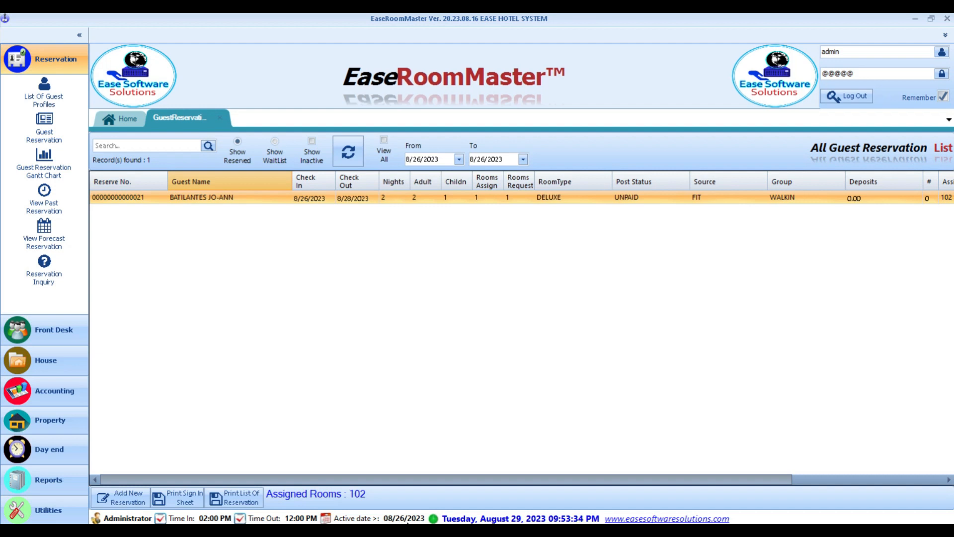
click(313, 200)
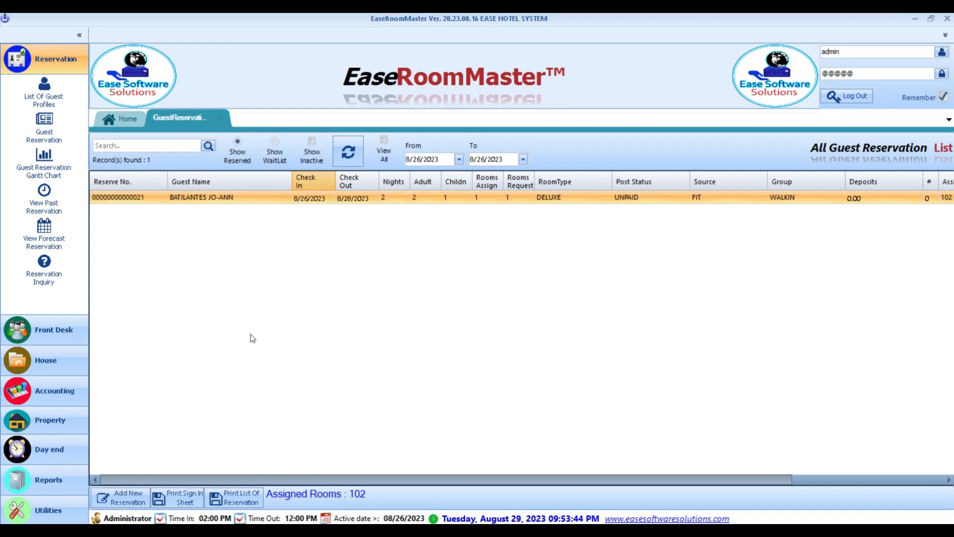
click(211, 197)
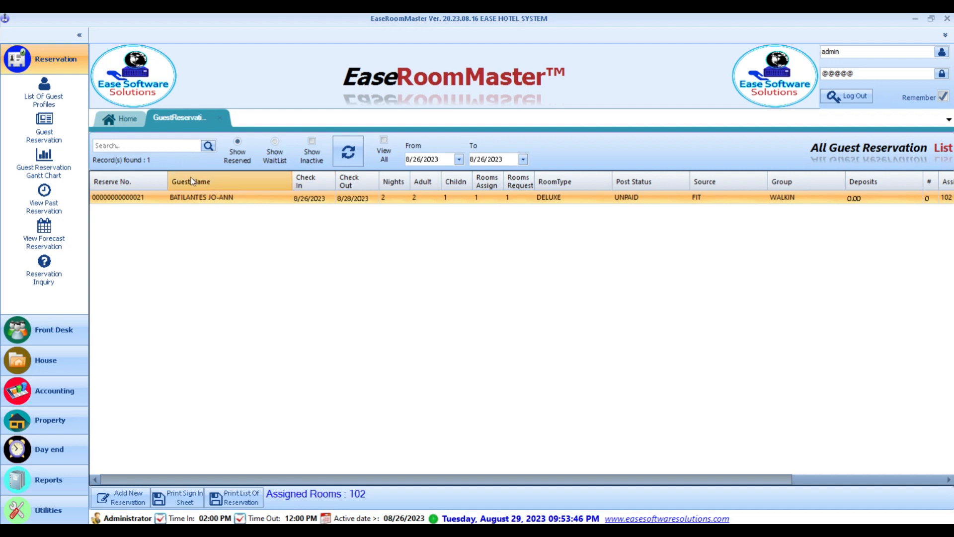
double_click(255, 198)
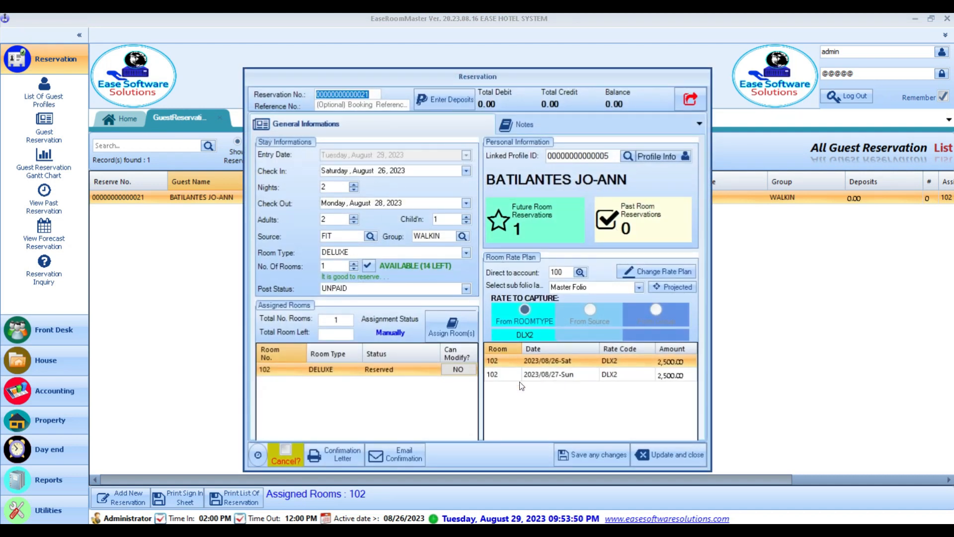
click(679, 457)
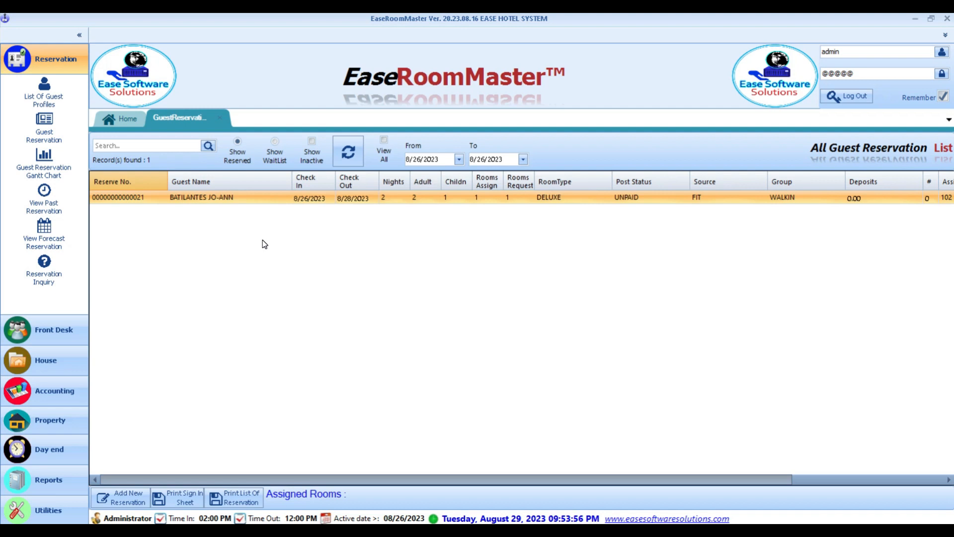
click(219, 119)
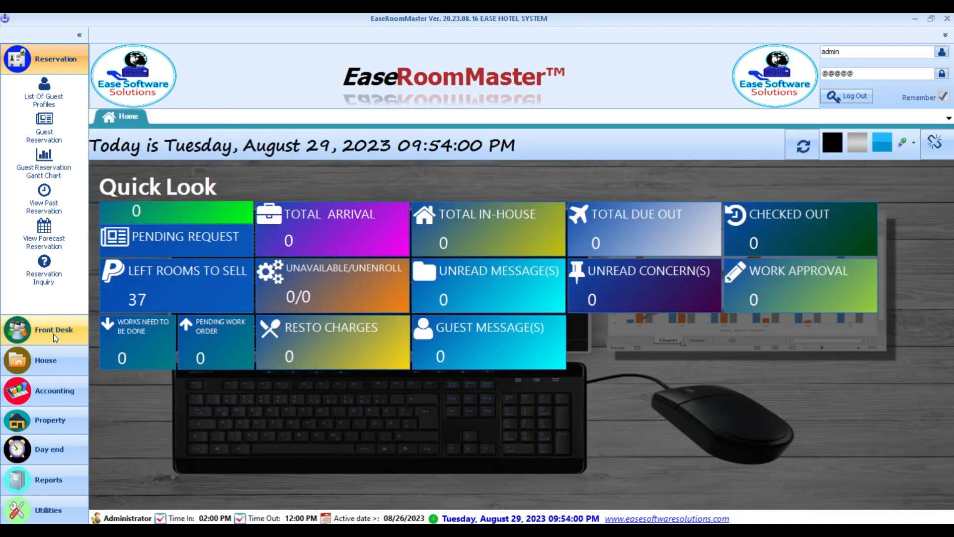
click(53, 333)
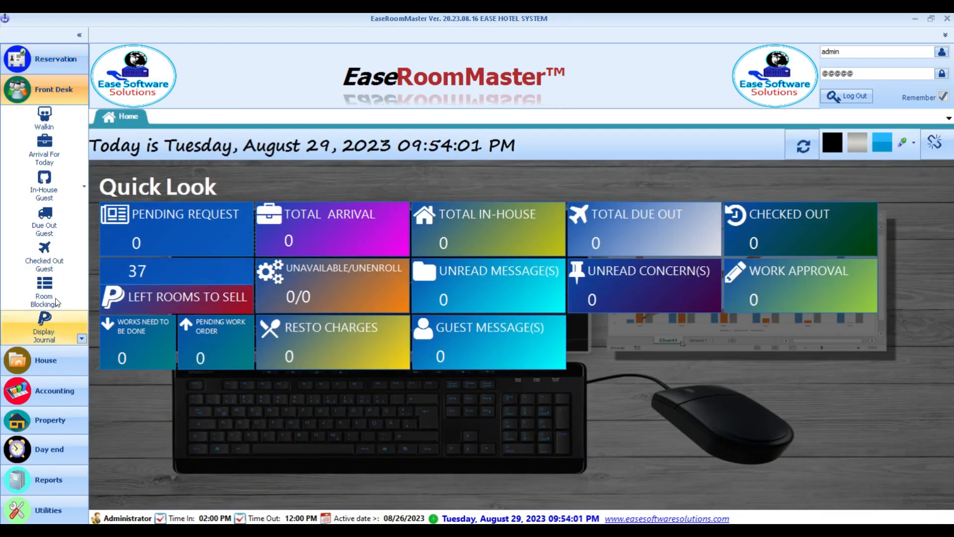
- Open today's arrivals, note room 102's VD status, and mark its arrival for check-in
click(69, 147)
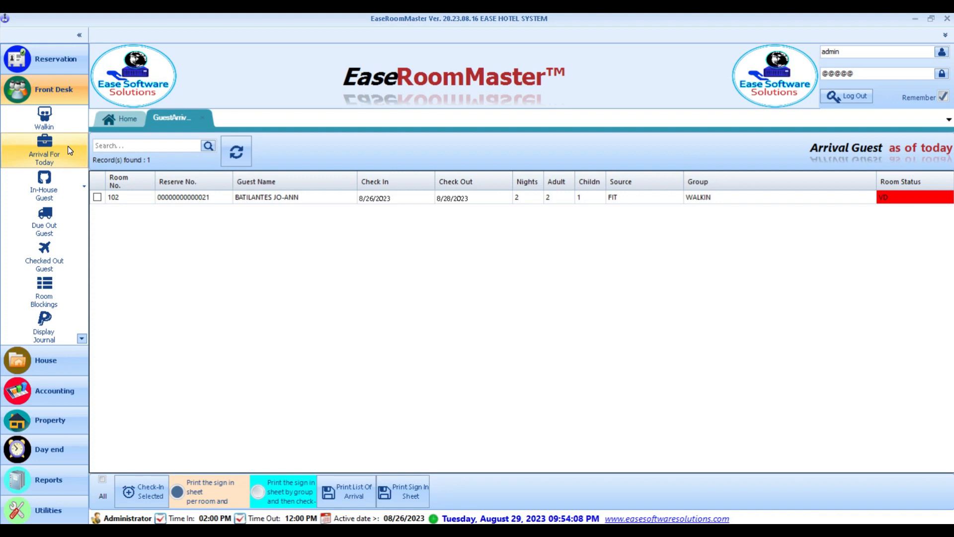
click(209, 200)
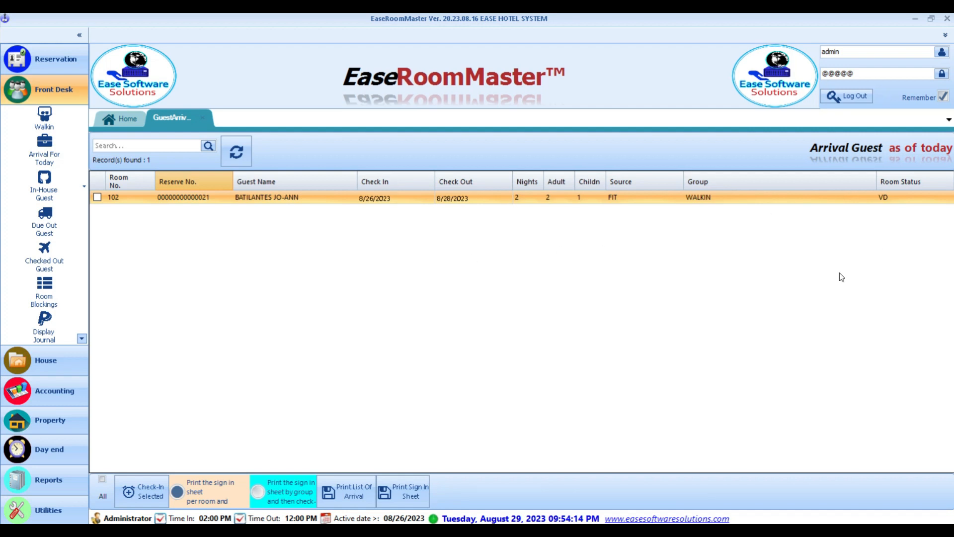
click(894, 198)
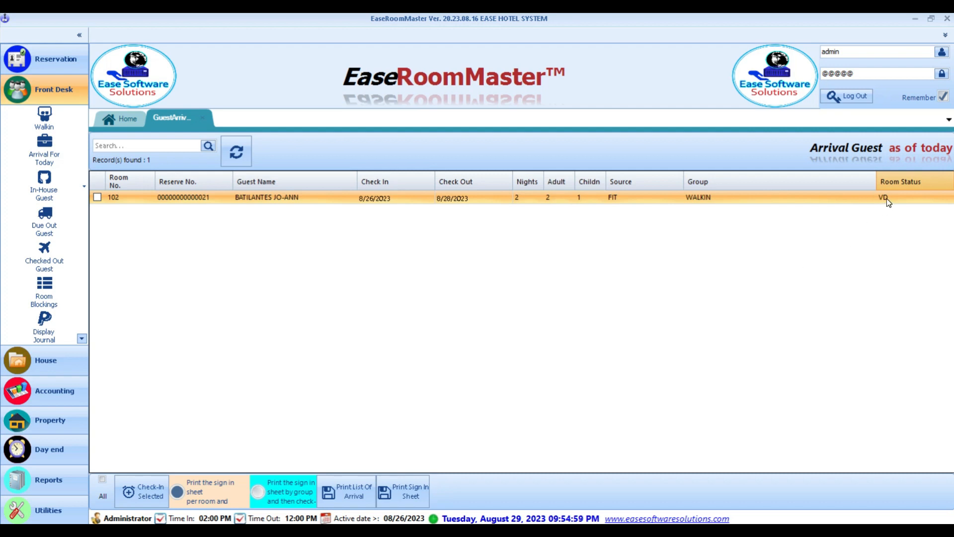
click(98, 198)
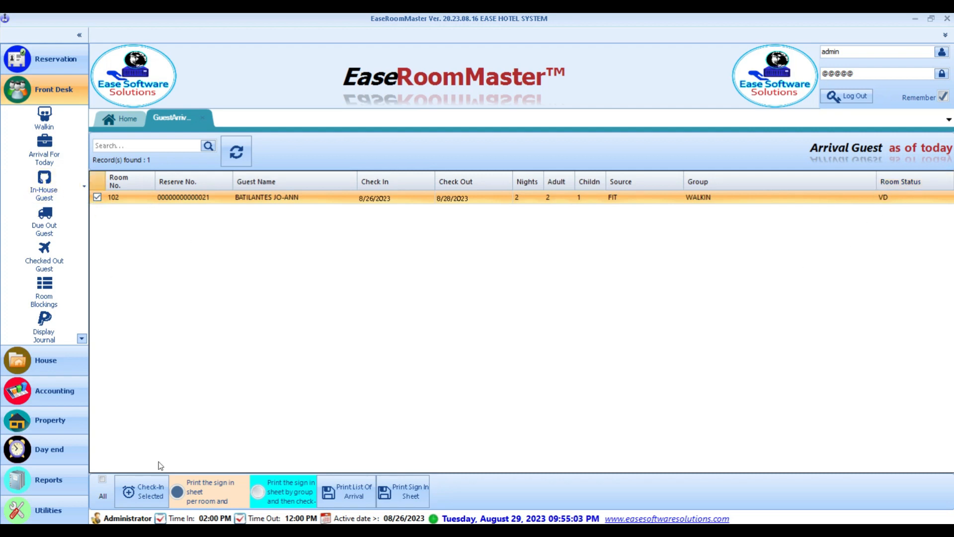
- Try checking in room 102 and dismiss the Not Bookable warning
click(155, 491)
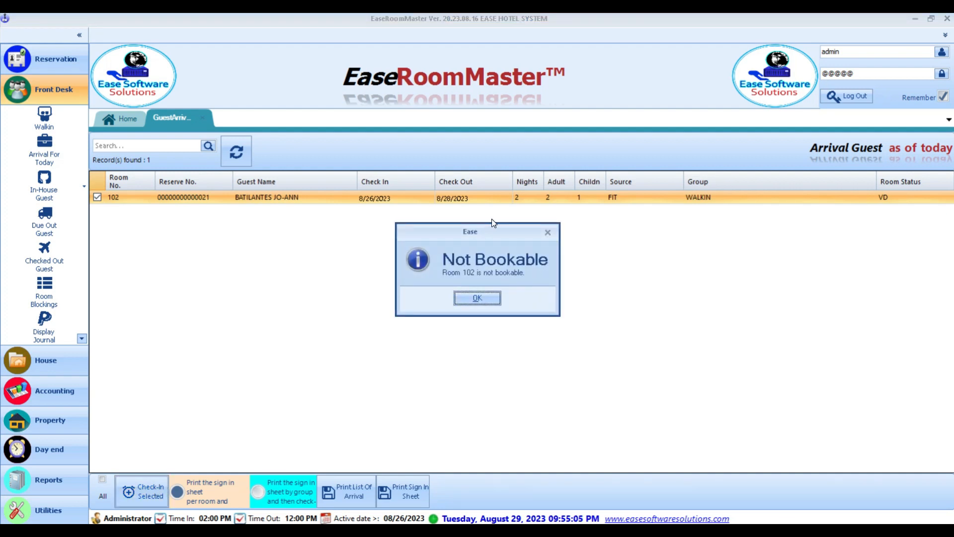
drag(459, 236, 434, 240)
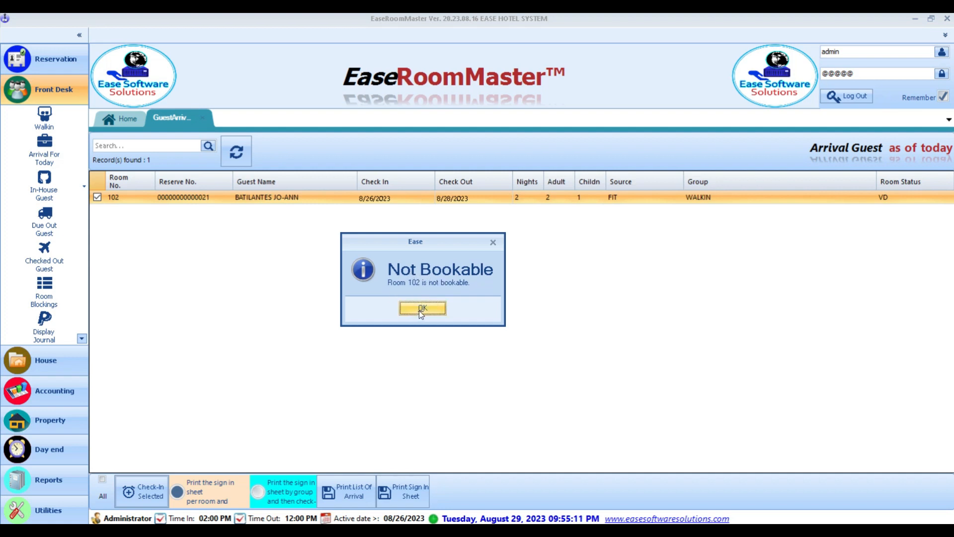
click(419, 309)
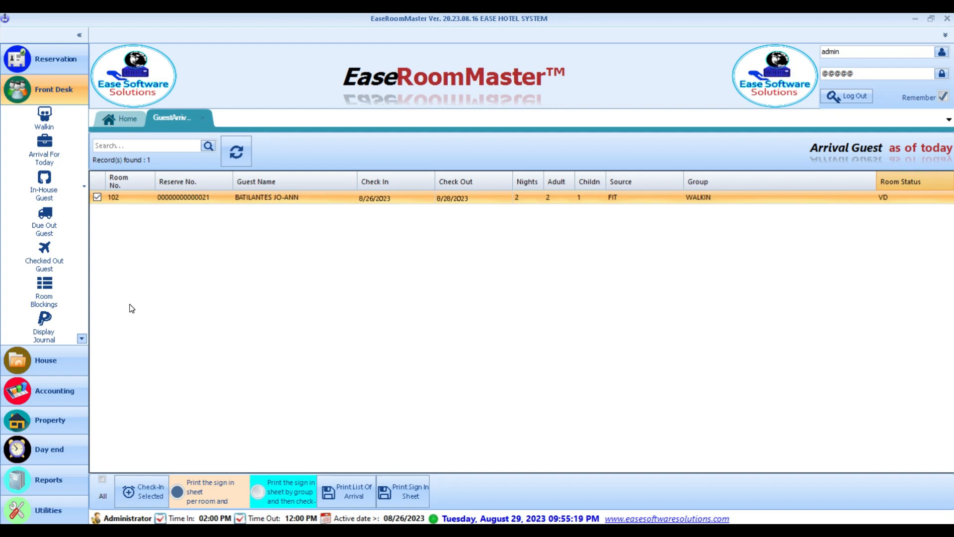
click(43, 366)
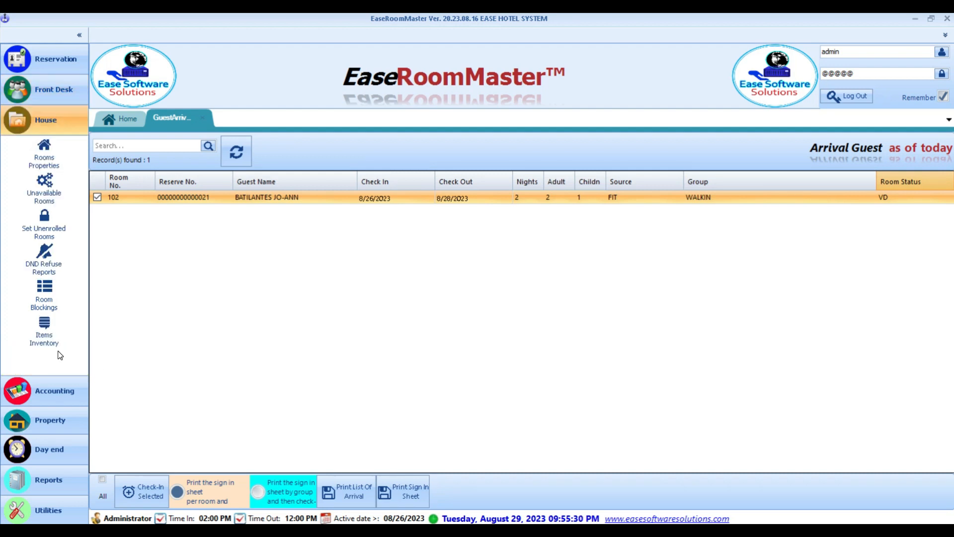
- Batch-change room 102's housekeeping status from VD to VCI, then return to today's arrivals
click(54, 158)
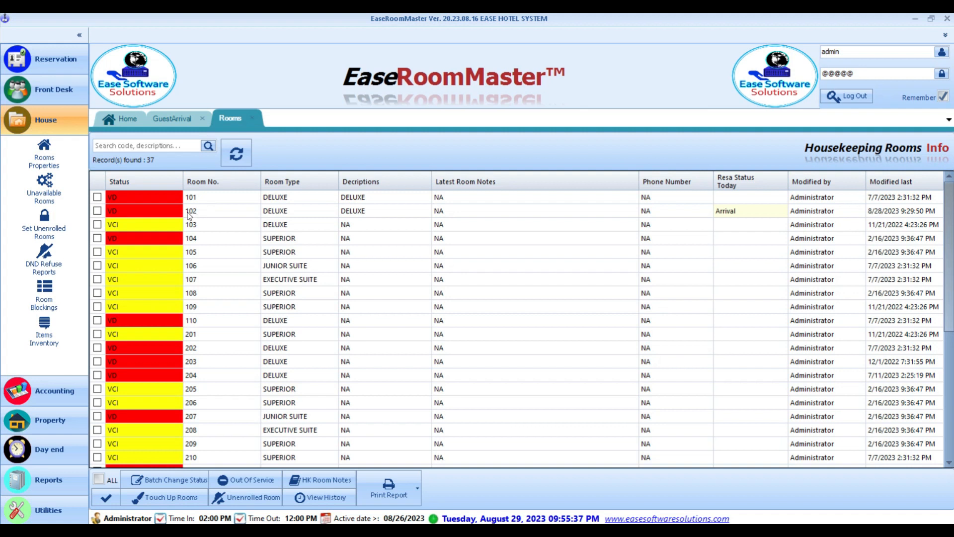
click(148, 216)
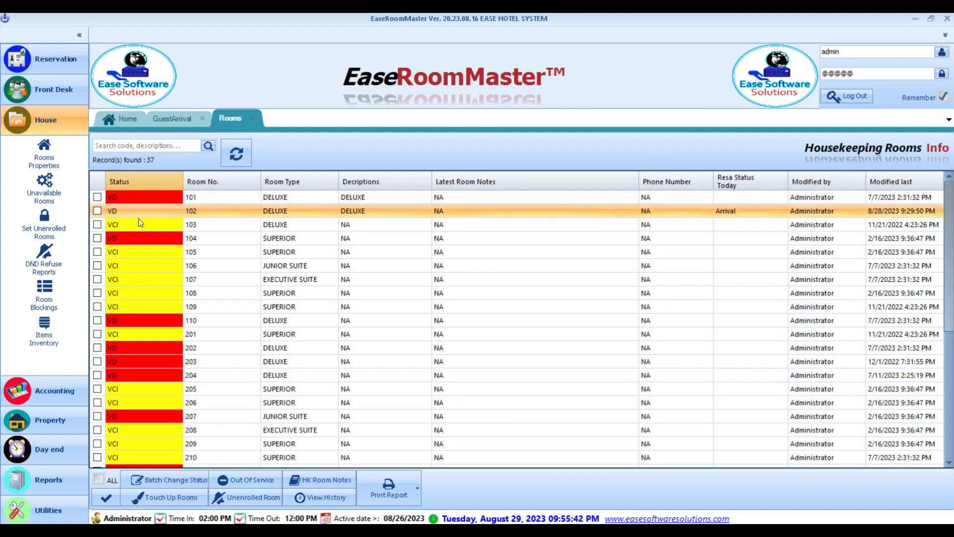
click(97, 211)
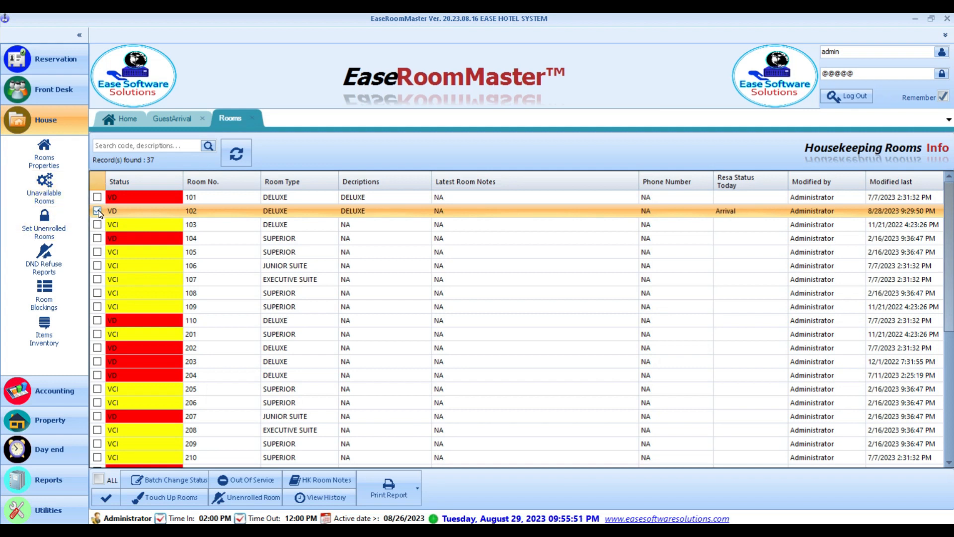
click(170, 479)
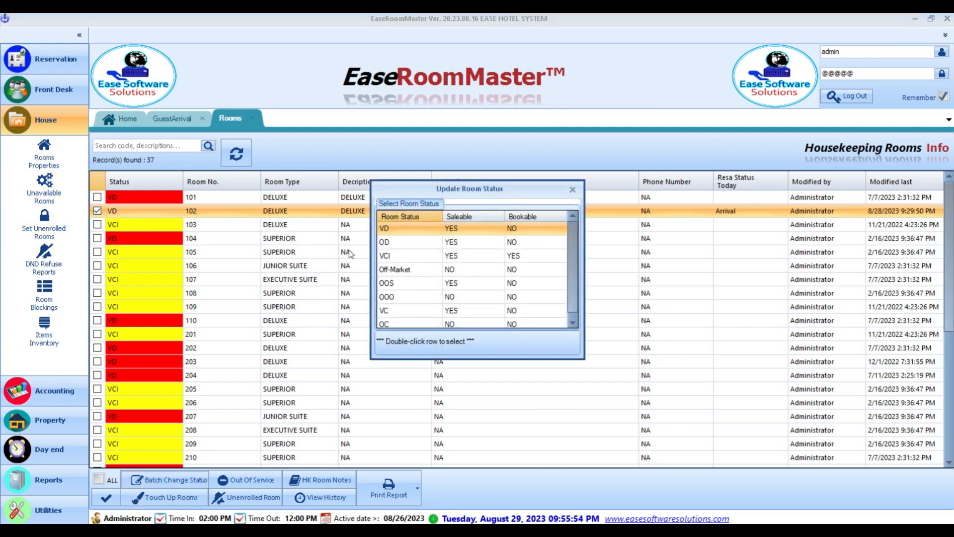
click(461, 255)
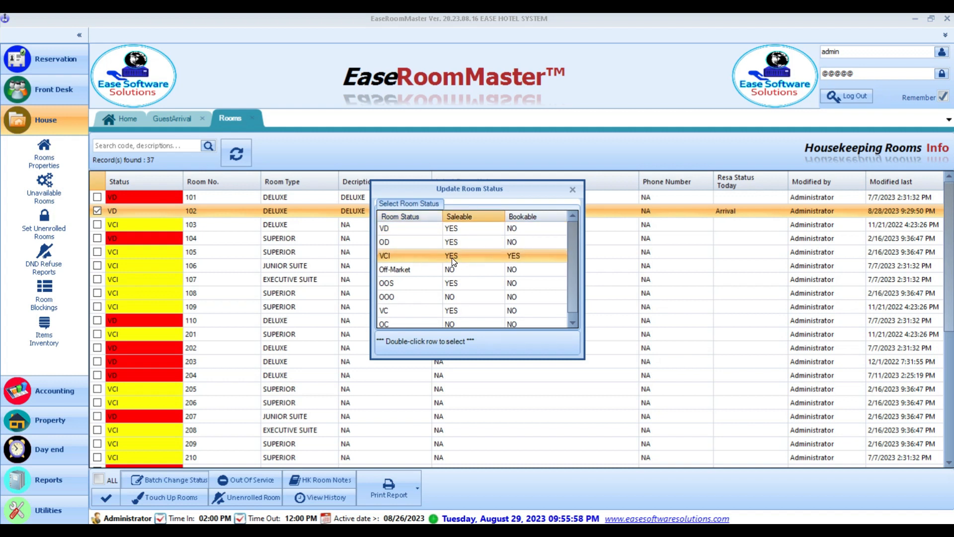
click(517, 258)
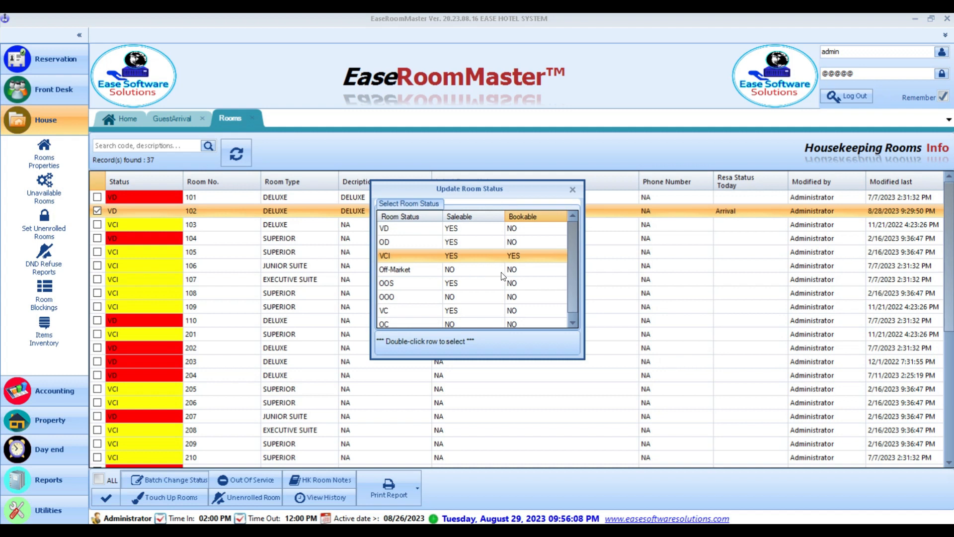
double_click(529, 257)
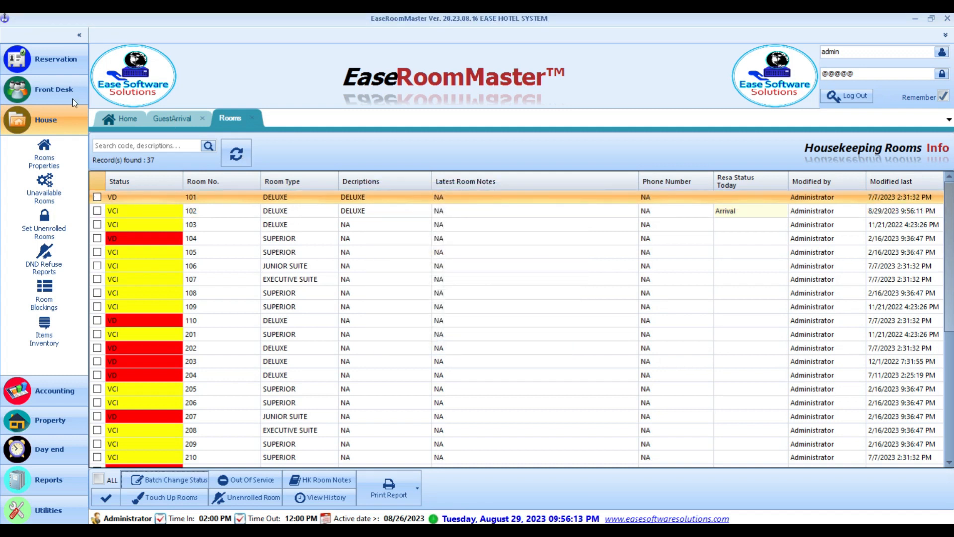
click(40, 91)
click(43, 127)
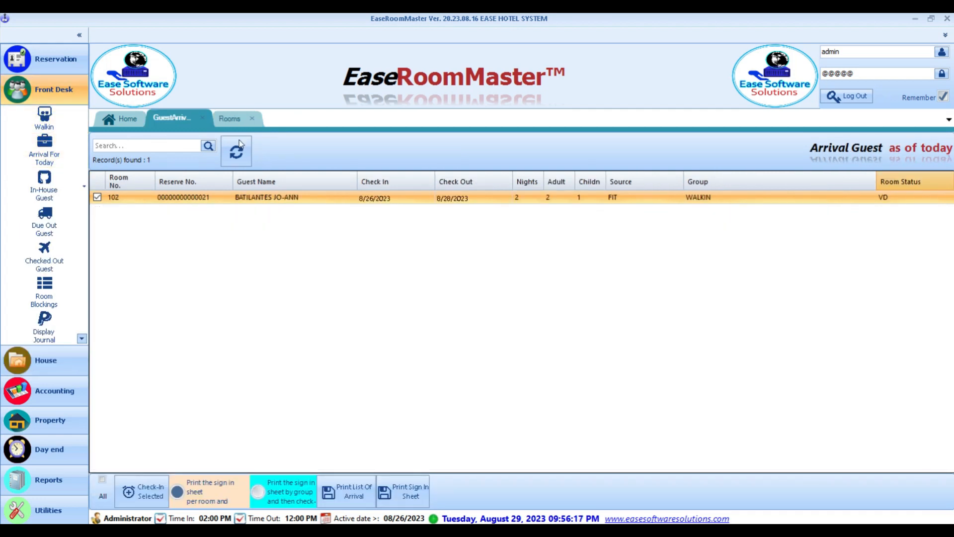
- Refresh arrivals so room 102 shows VCI, mark it, and request its check-in
click(236, 151)
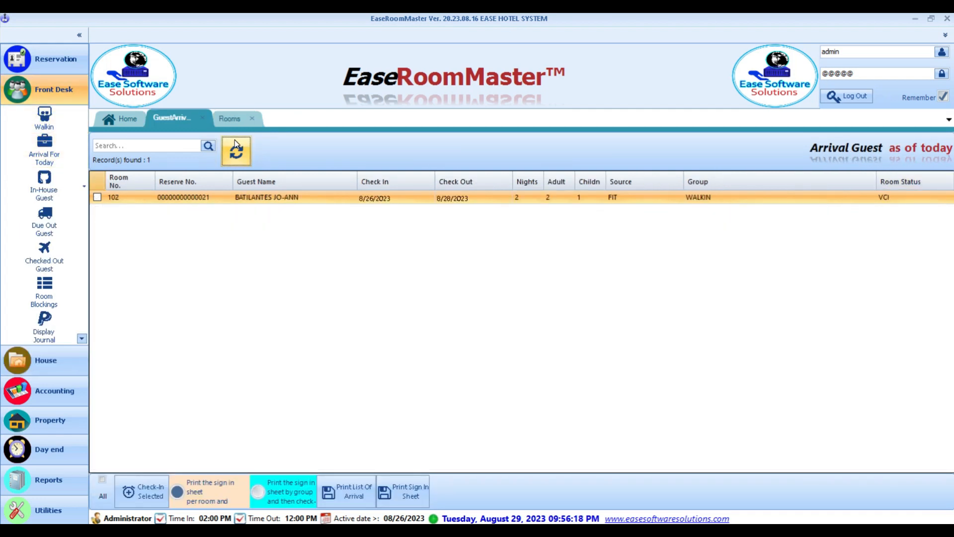
click(889, 201)
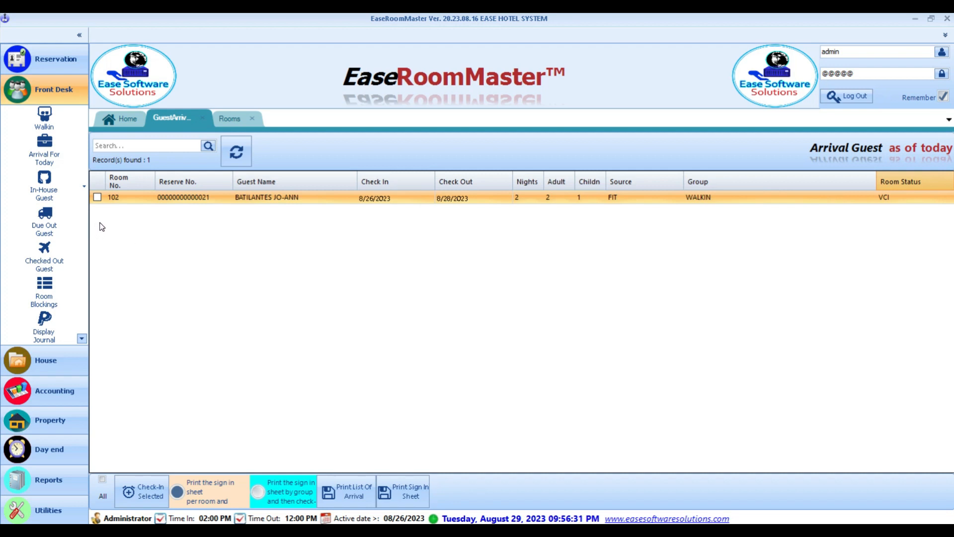
click(98, 197)
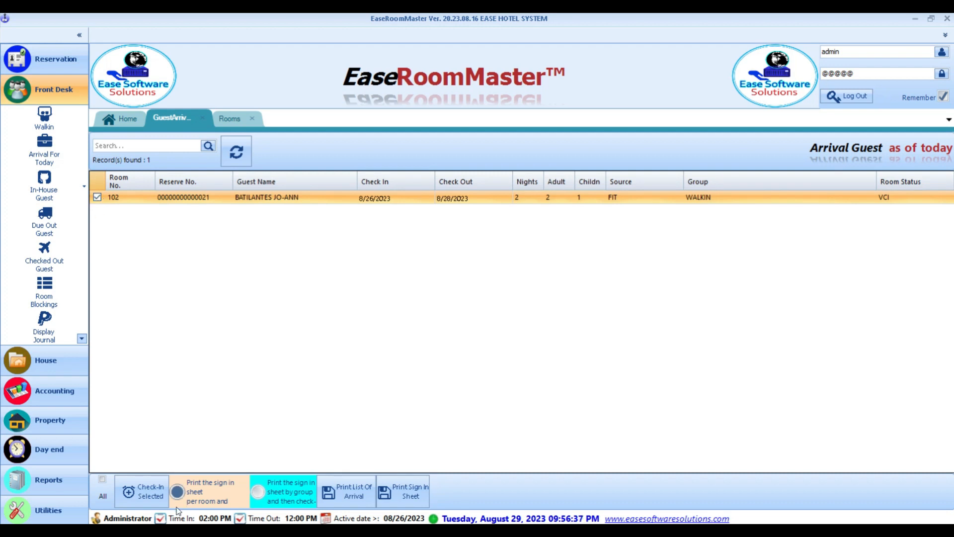
click(151, 499)
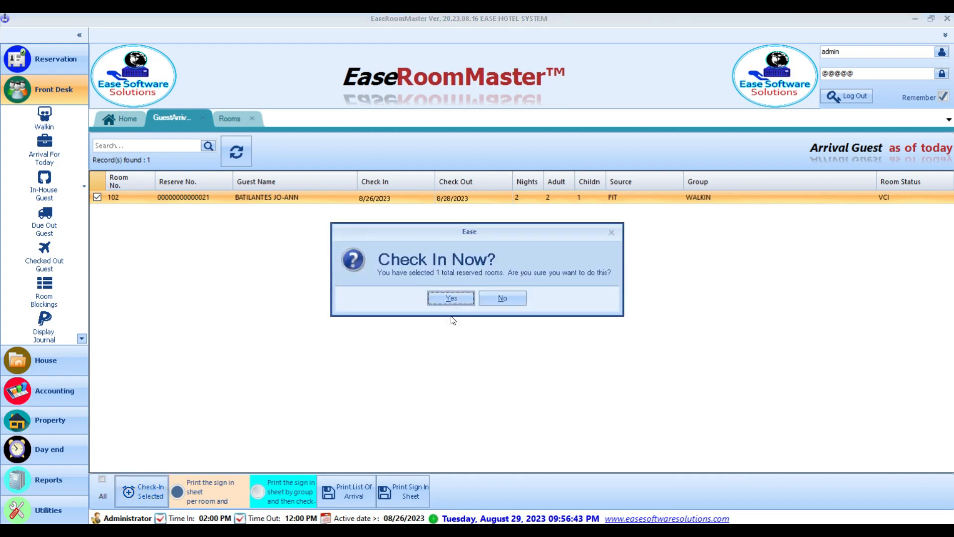
- Confirm room 102's check-in, review its Registration Form, then close the report viewer
click(456, 300)
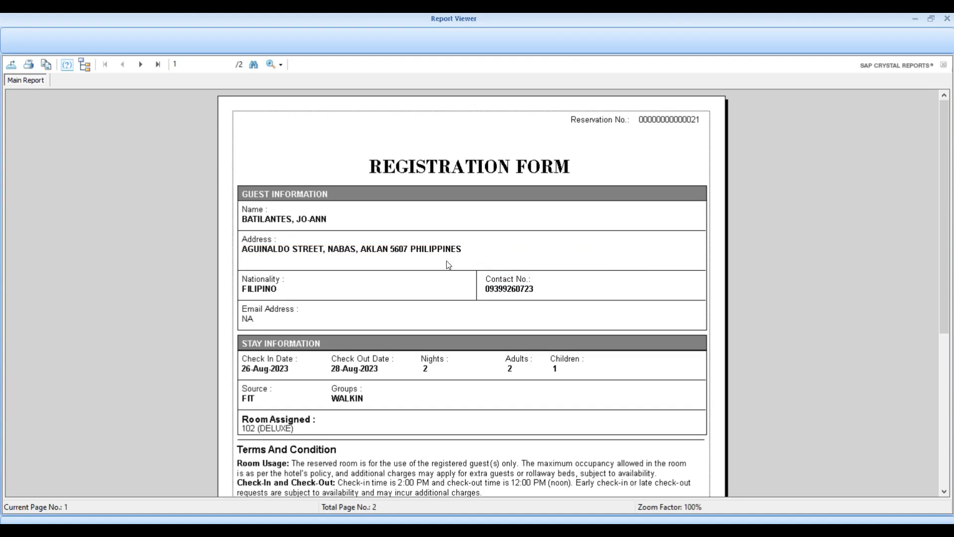
click(576, 371)
click(394, 367)
scroll(369, 379, down, 5)
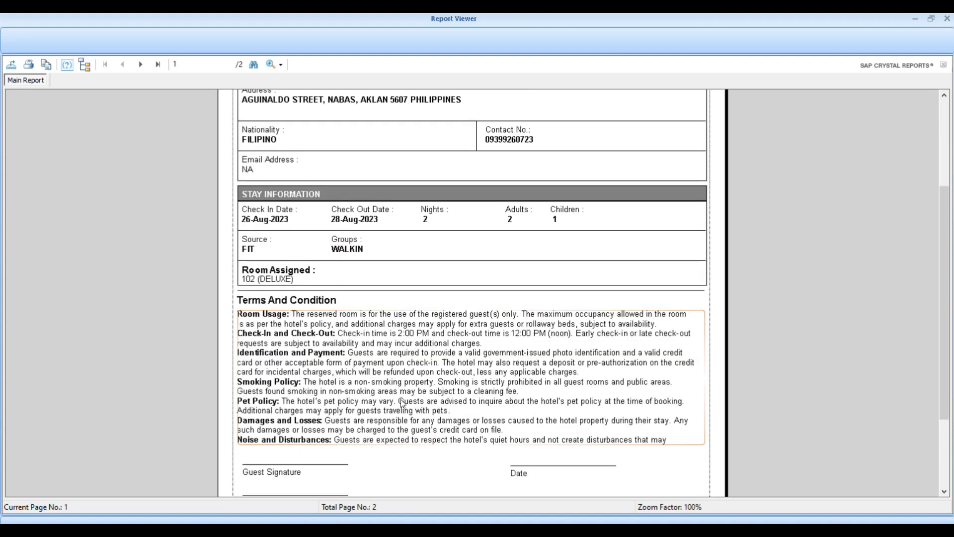
click(437, 368)
scroll(437, 368, down, 1)
scroll(437, 369, up, 2)
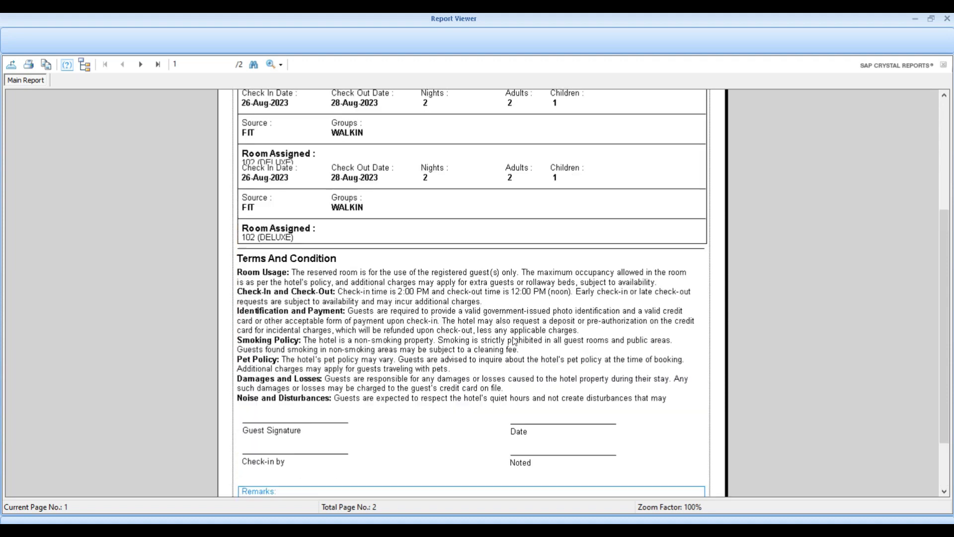
click(947, 19)
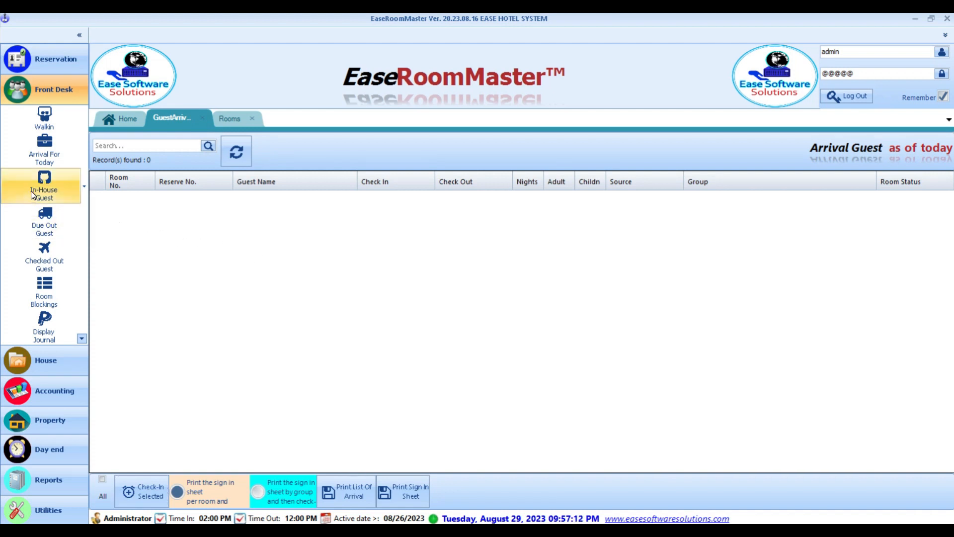
- Verify room 102's in-house guest folio shows a 0.00 balance, then close all work tabs
click(50, 189)
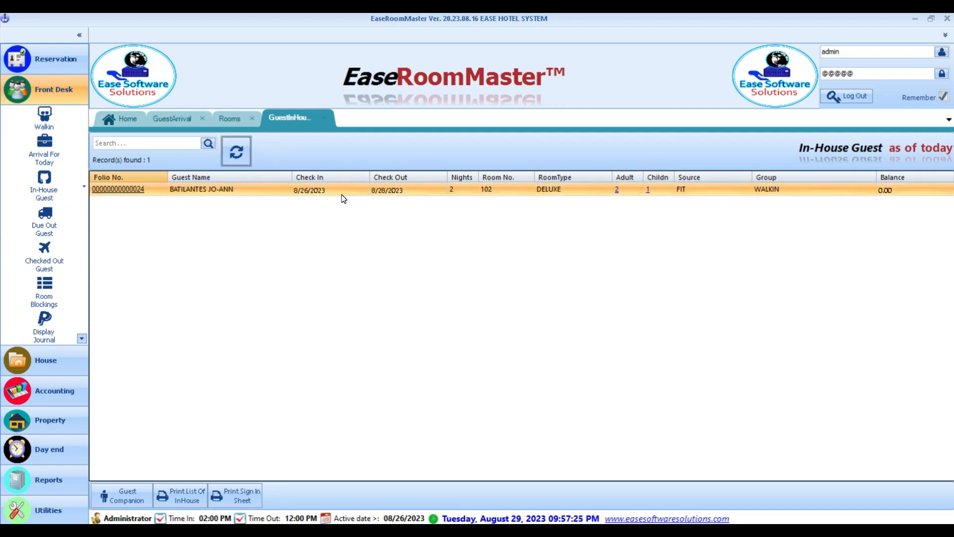
double_click(296, 190)
mouse_move(497, 87)
mouse_down()
mouse_move(510, 130)
mouse_move(511, 76)
mouse_up()
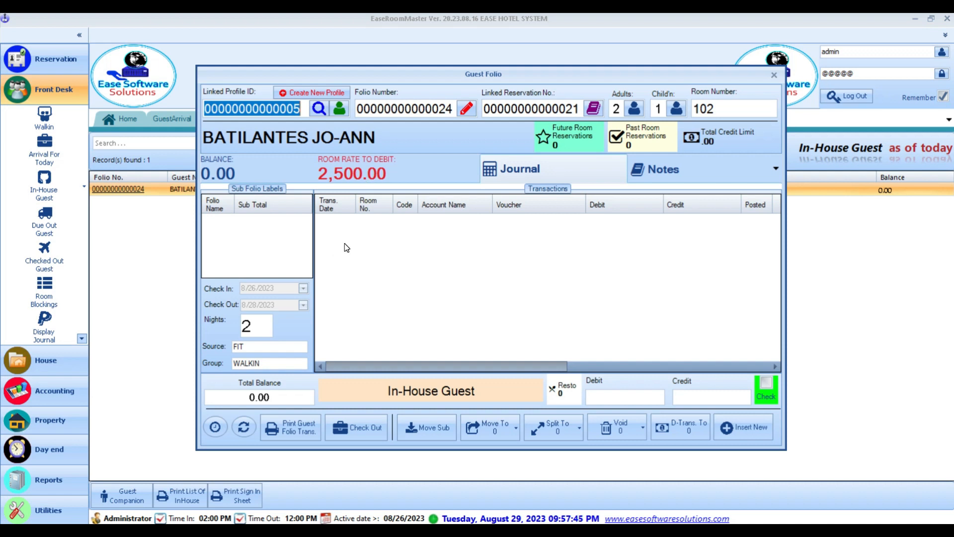
click(774, 75)
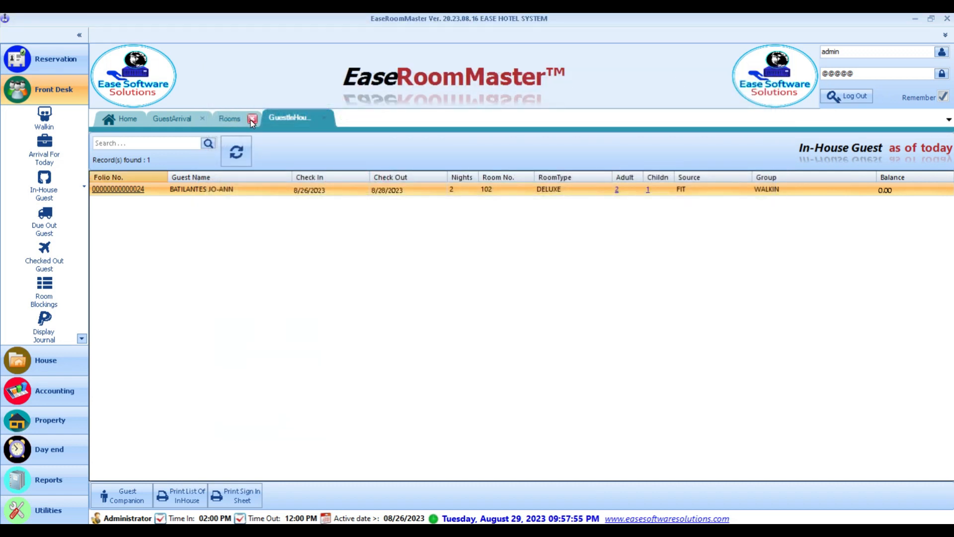
click(251, 120)
click(200, 117)
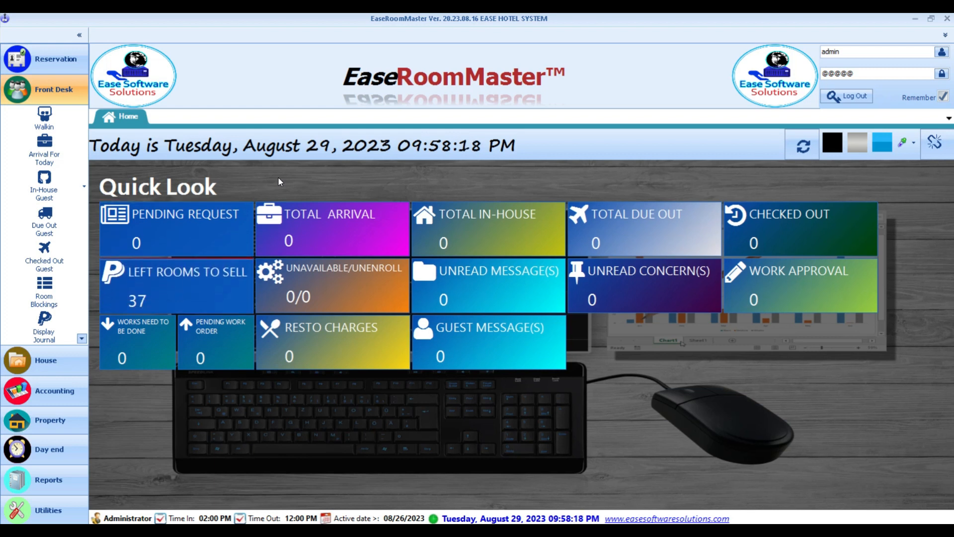
- Start a new walk-in with source FIT and group WALKIN, and list the available DELUXE rooms
click(37, 121)
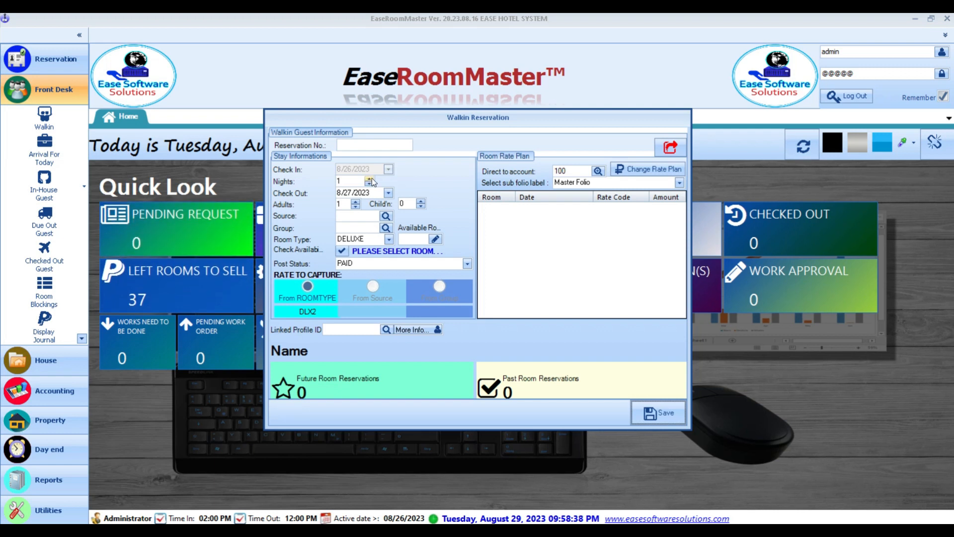
click(386, 216)
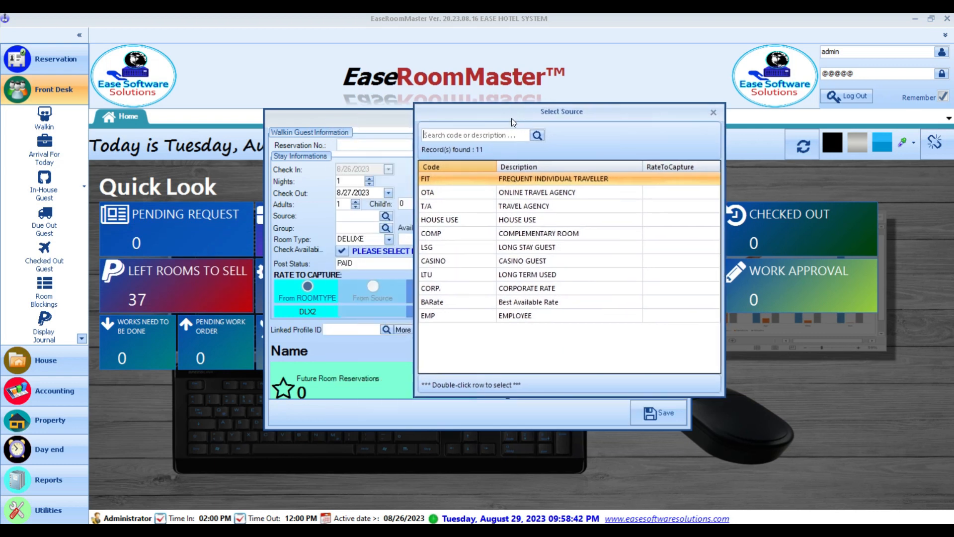
double_click(528, 180)
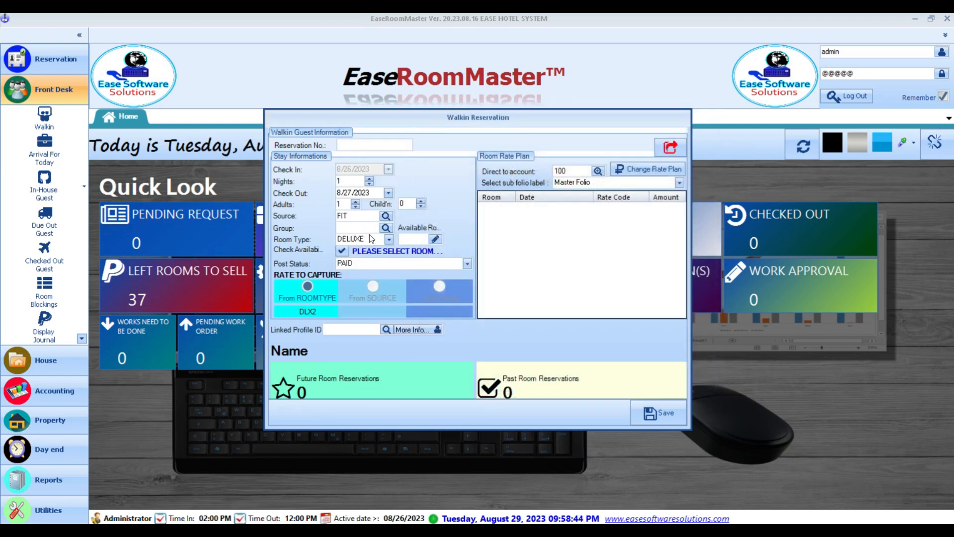
click(385, 228)
double_click(458, 201)
click(434, 240)
drag(433, 104, 529, 98)
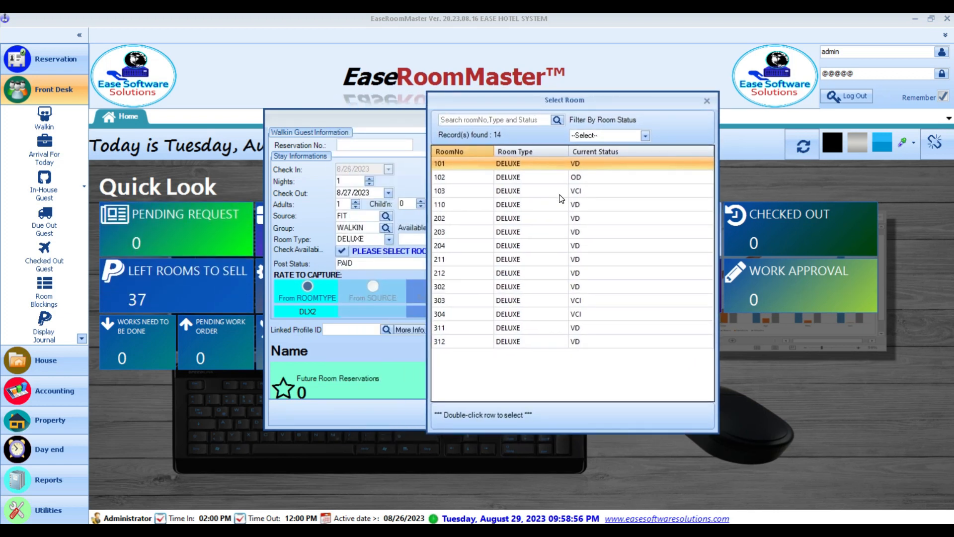
- Filter the room list to VCI status and assign DELUXE room 103 to the walk-in
drag(523, 100, 608, 103)
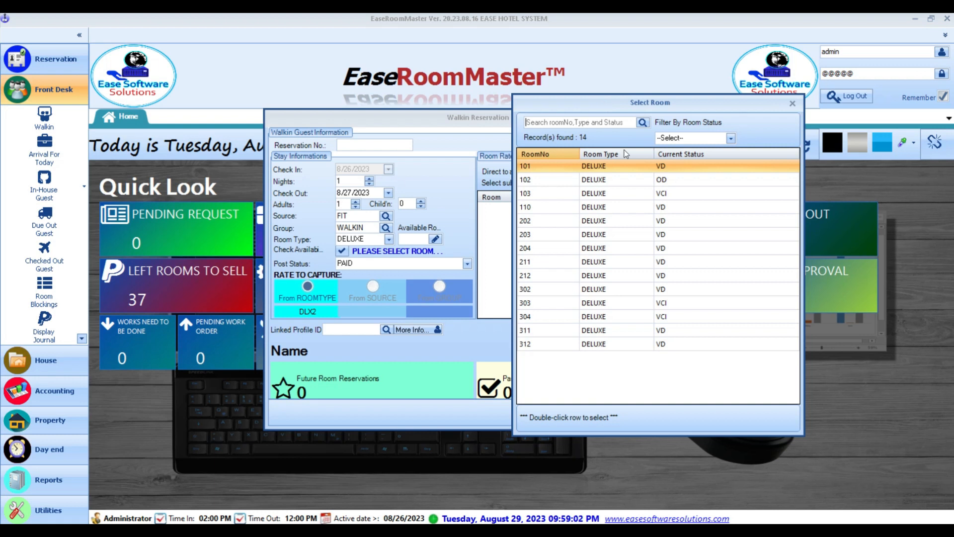
click(675, 307)
click(673, 319)
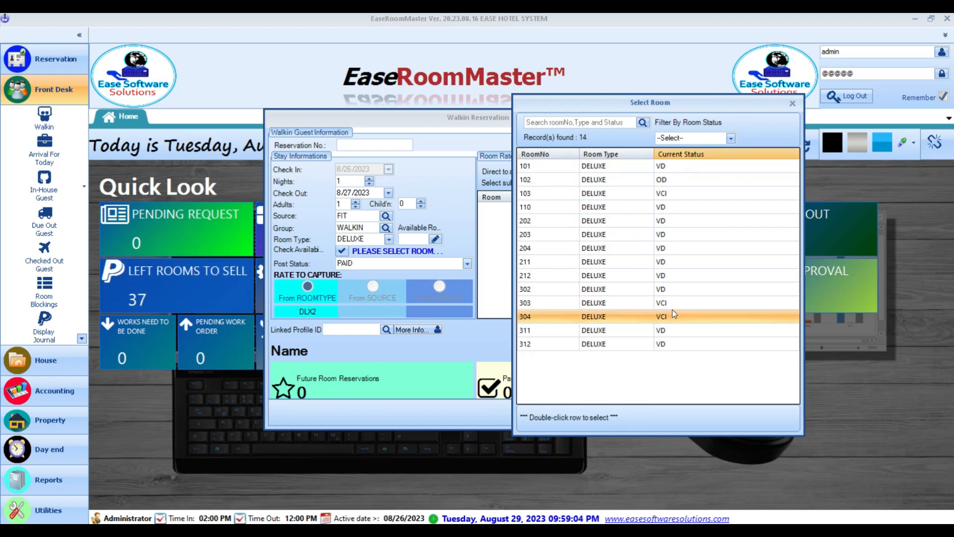
click(664, 195)
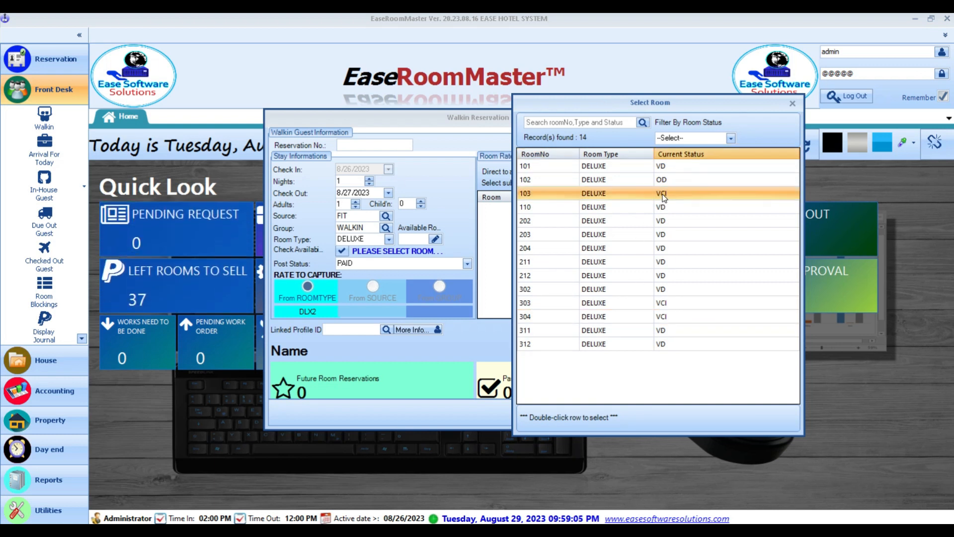
click(682, 139)
click(668, 172)
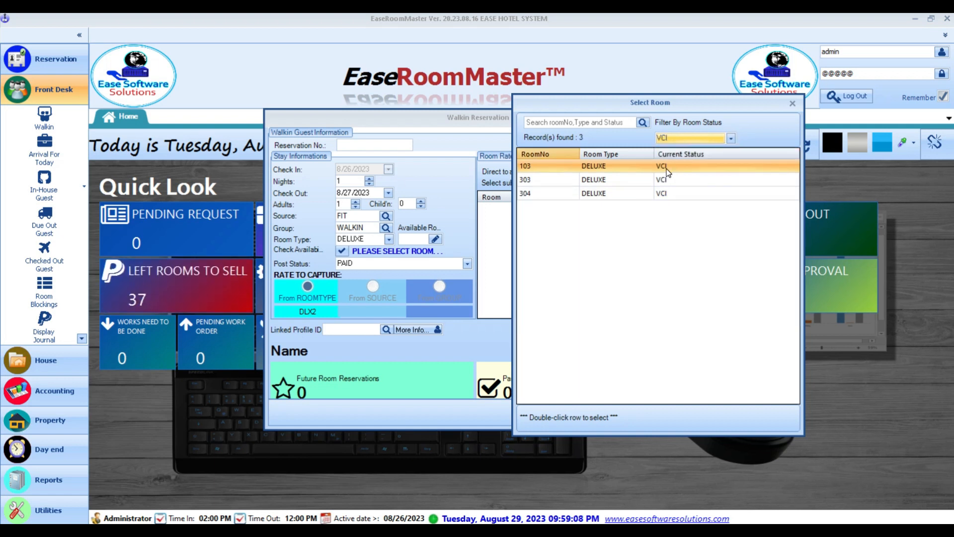
click(628, 193)
click(629, 180)
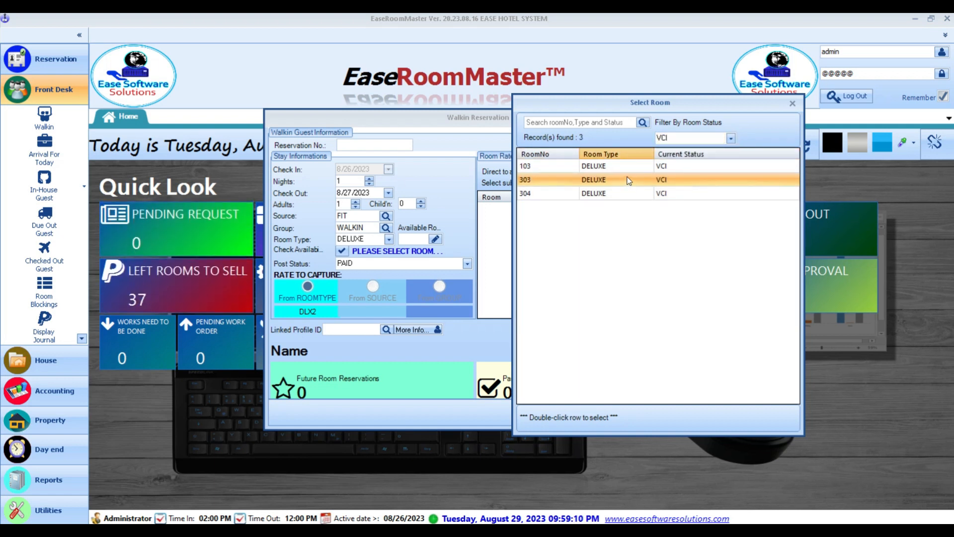
click(628, 195)
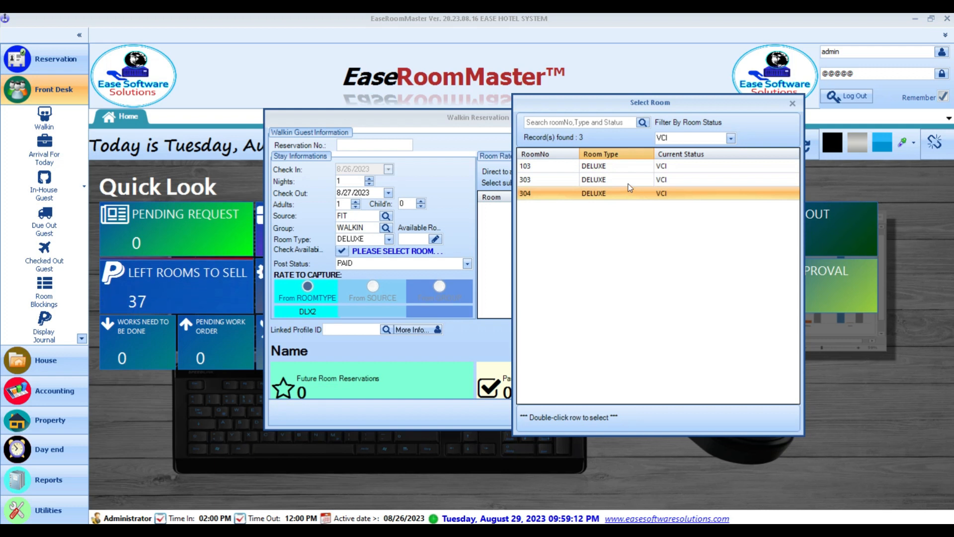
click(629, 183)
click(633, 168)
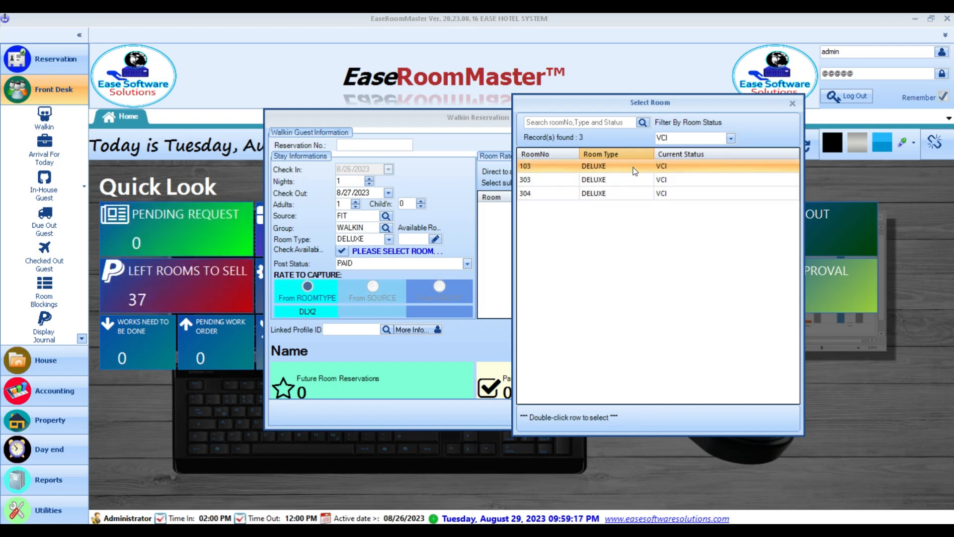
double_click(633, 167)
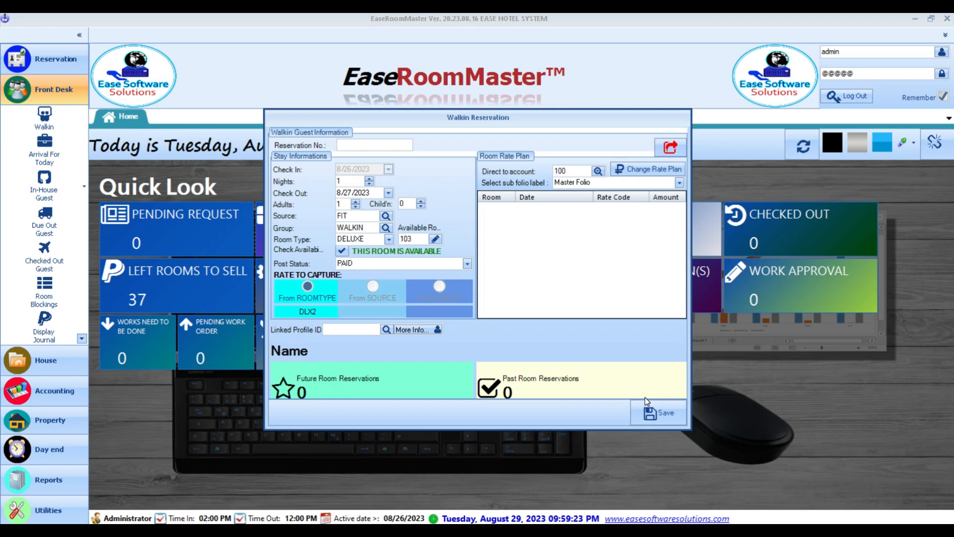
- Link the room 103 walk-in to the third existing guest profile and save the check-in
click(390, 330)
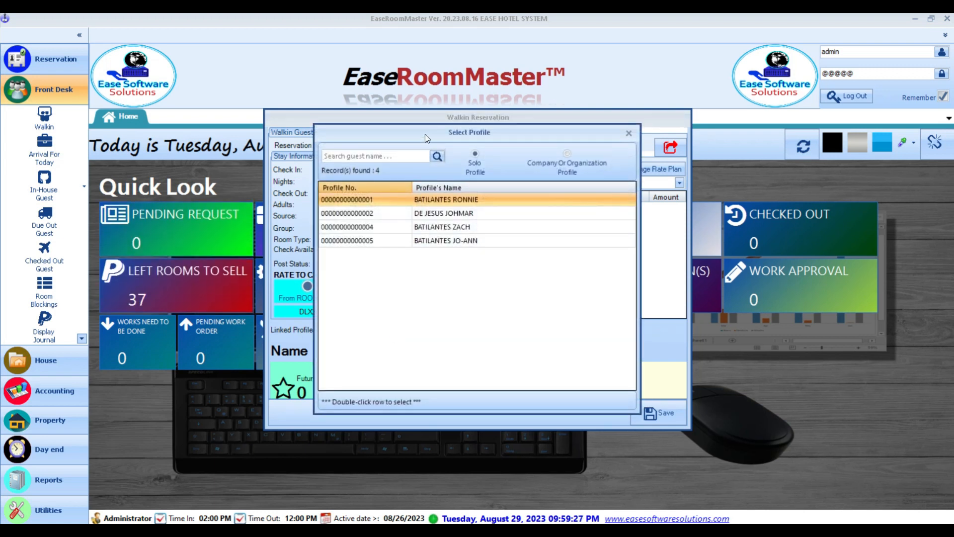
drag(425, 134, 609, 118)
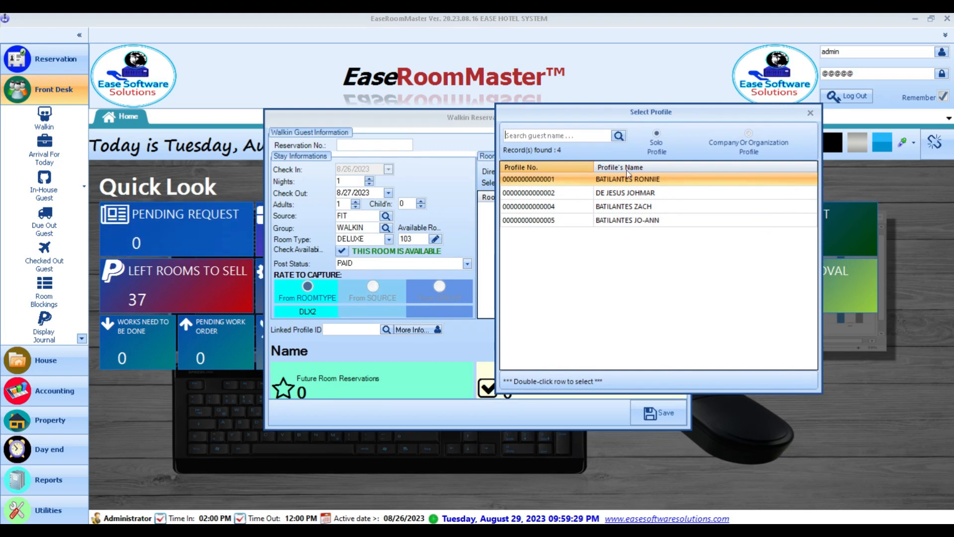
click(654, 208)
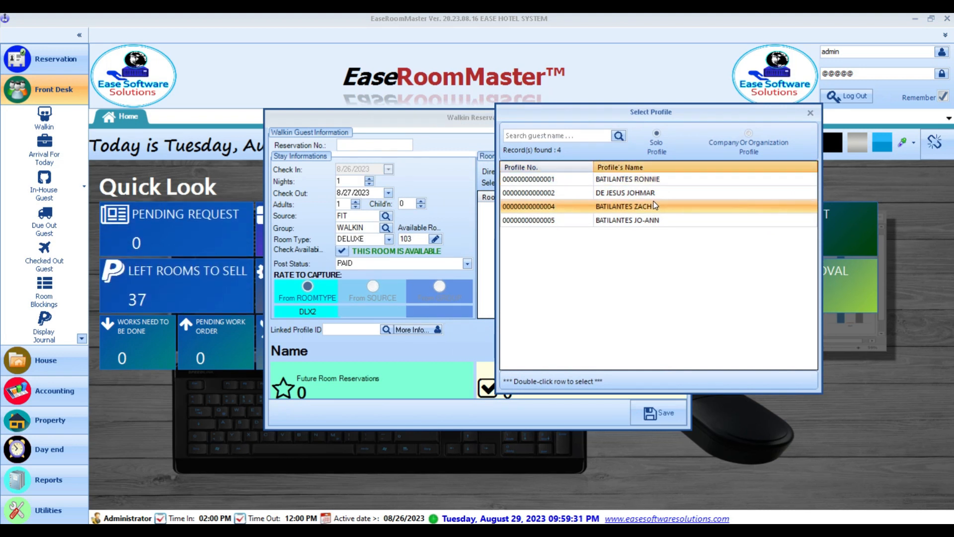
double_click(650, 208)
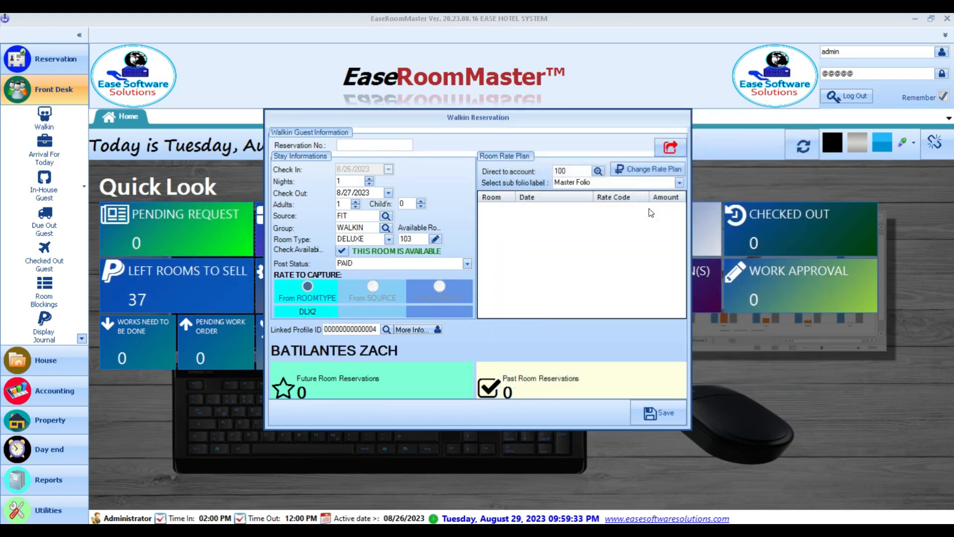
click(659, 415)
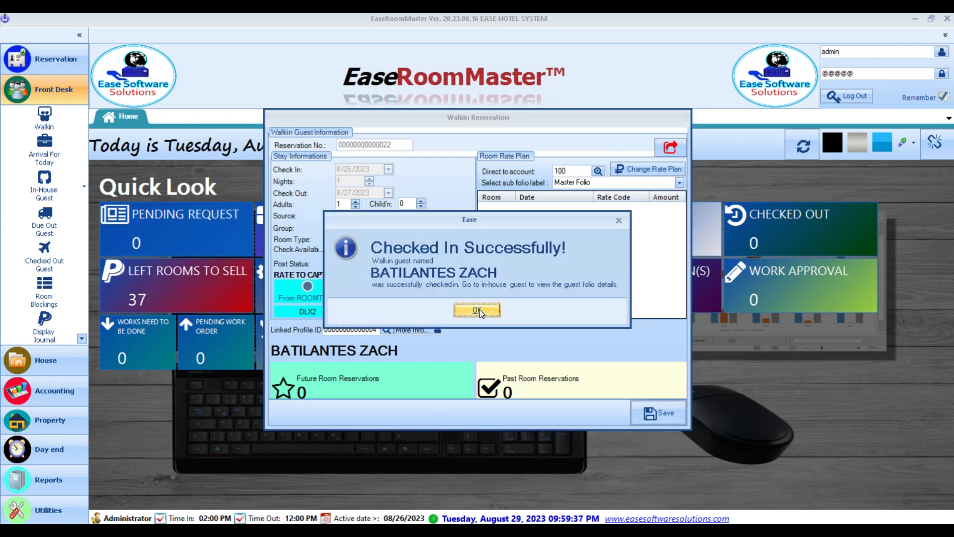
- Dismiss the check-in message, review rate plans keeping room 103 on DLX2 at 2,829.00, and exit the form
click(477, 310)
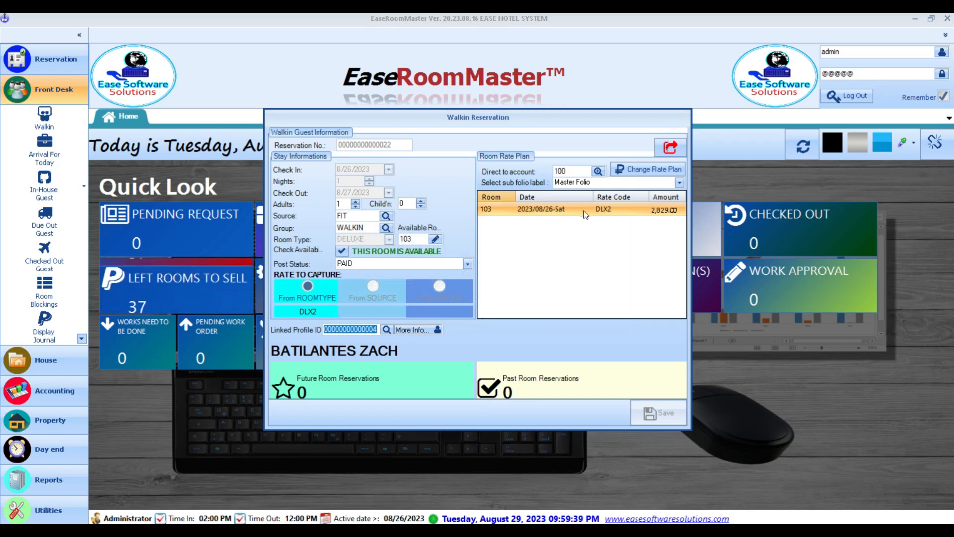
click(659, 211)
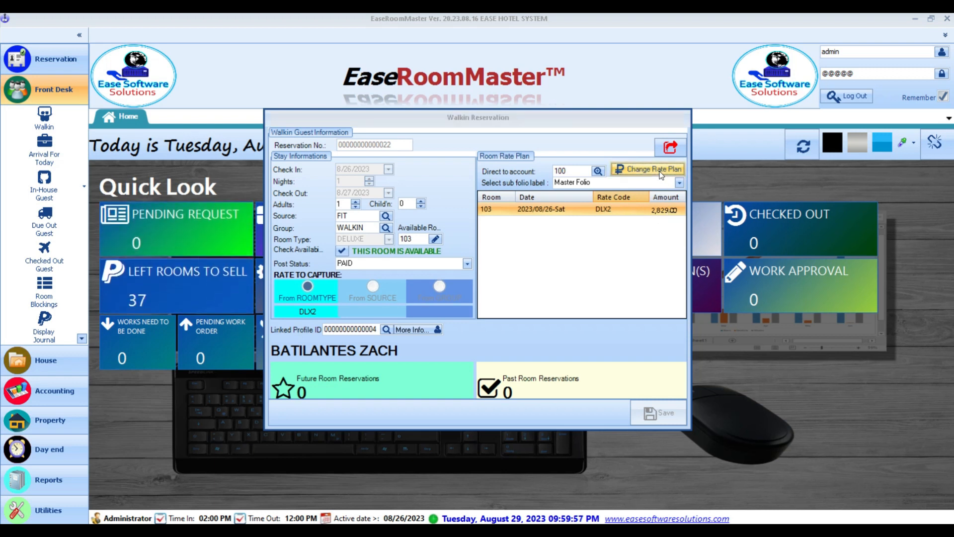
click(661, 171)
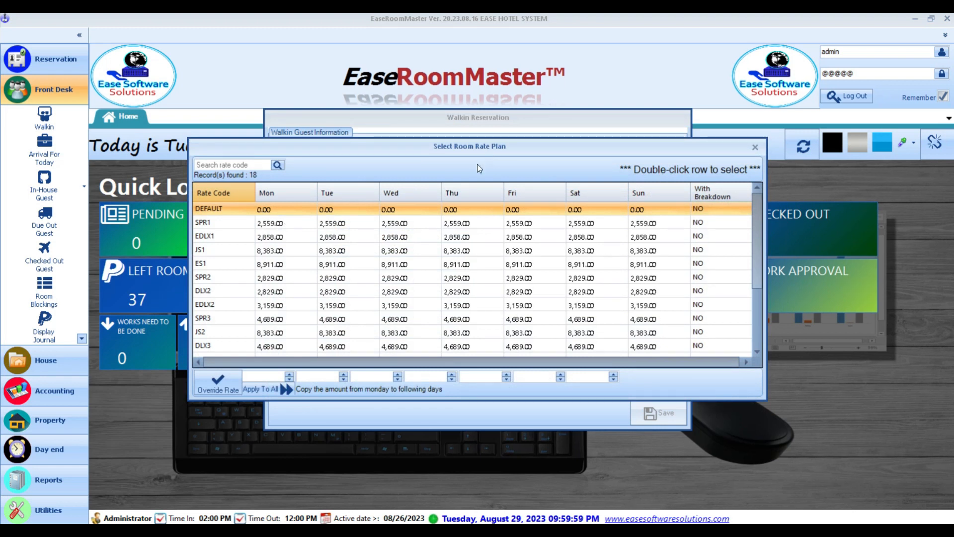
click(455, 222)
drag(472, 147, 432, 232)
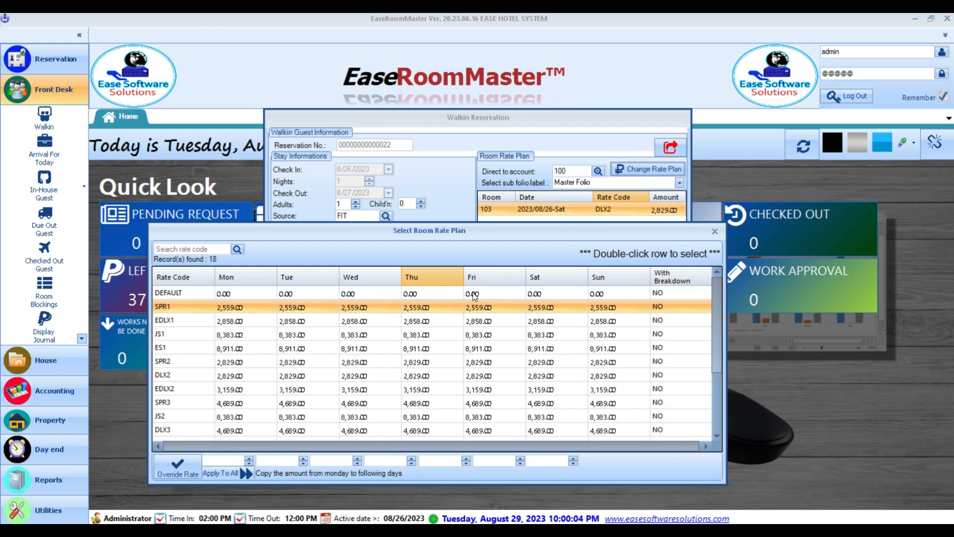
click(715, 231)
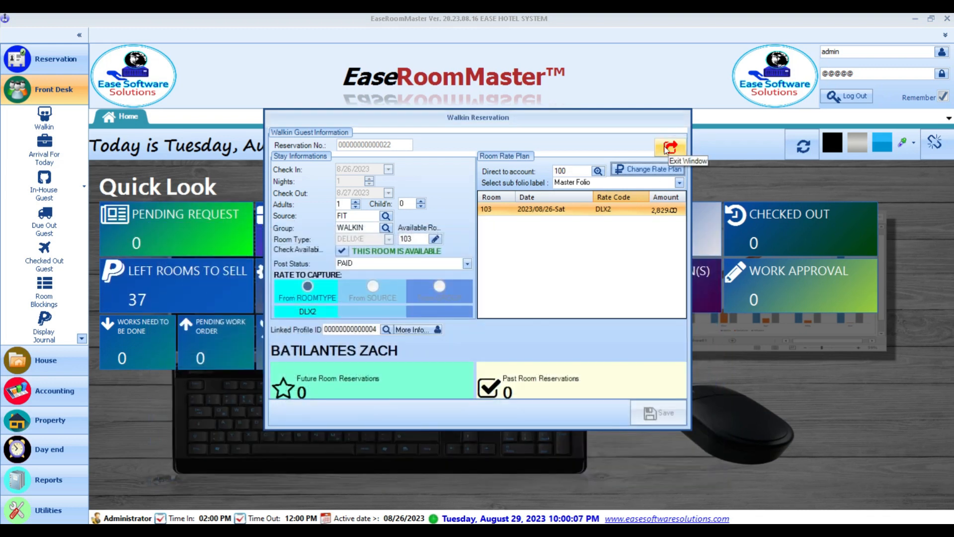
click(667, 148)
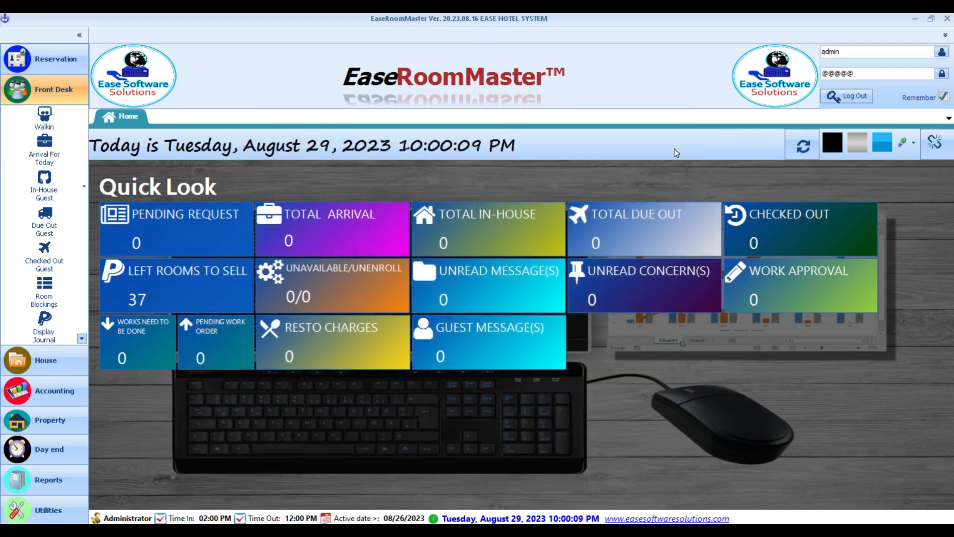
- Review the In-House Guest list: room 102 for 2 nights and room 103 for 1 night
click(29, 187)
click(255, 208)
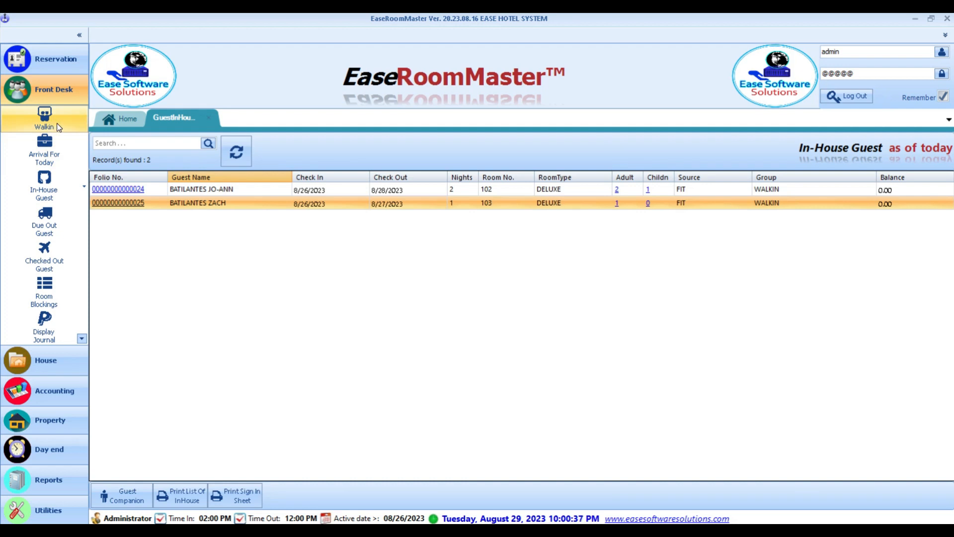
click(330, 190)
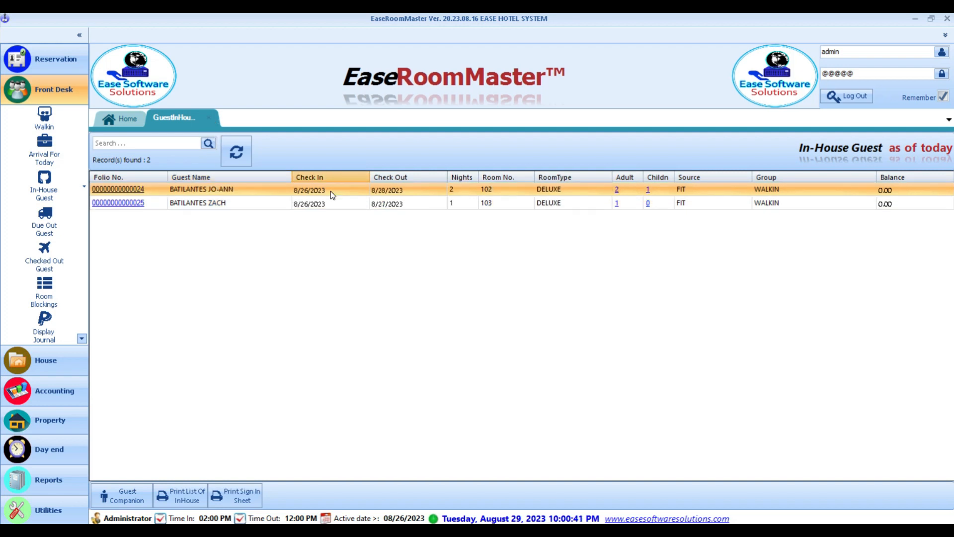
click(287, 203)
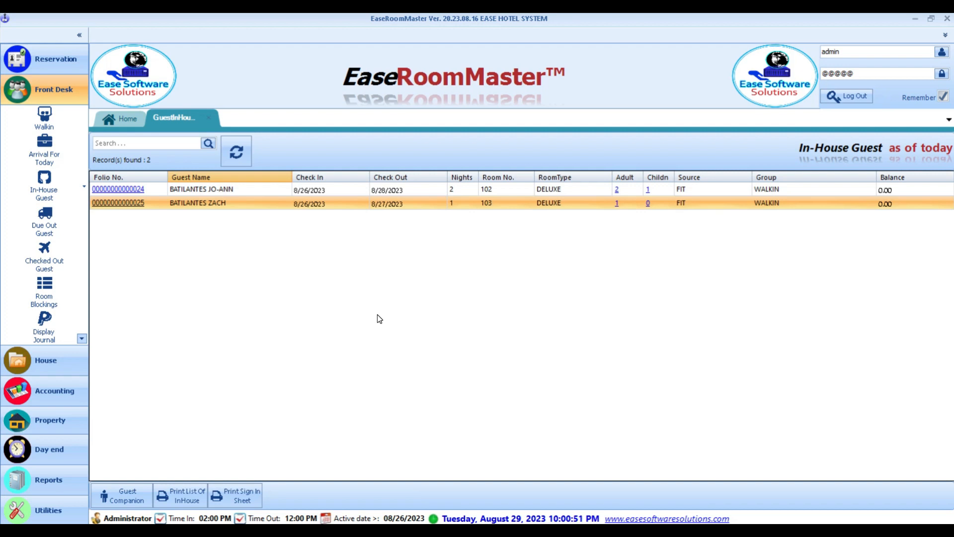
- Close the GuestInHouse tab and bring up the Day End functions
click(209, 118)
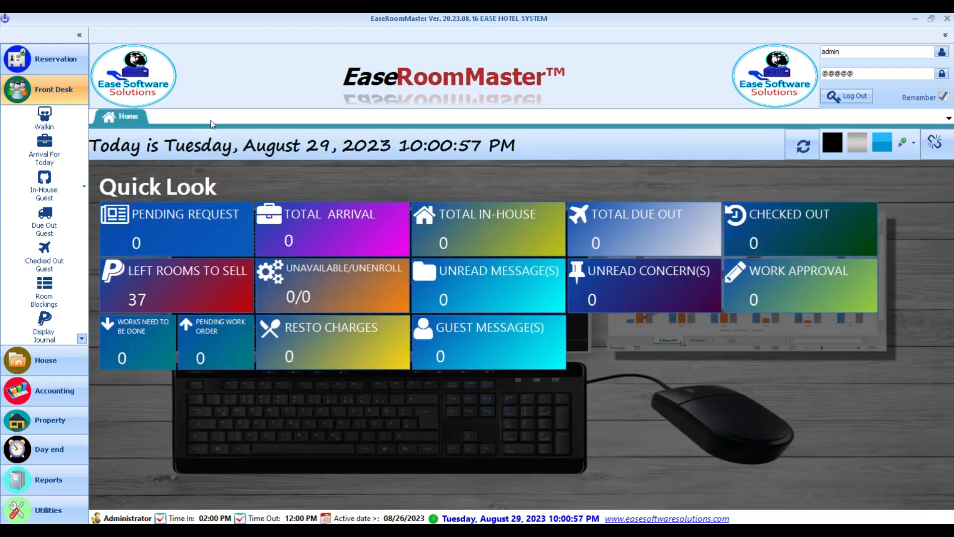
click(55, 458)
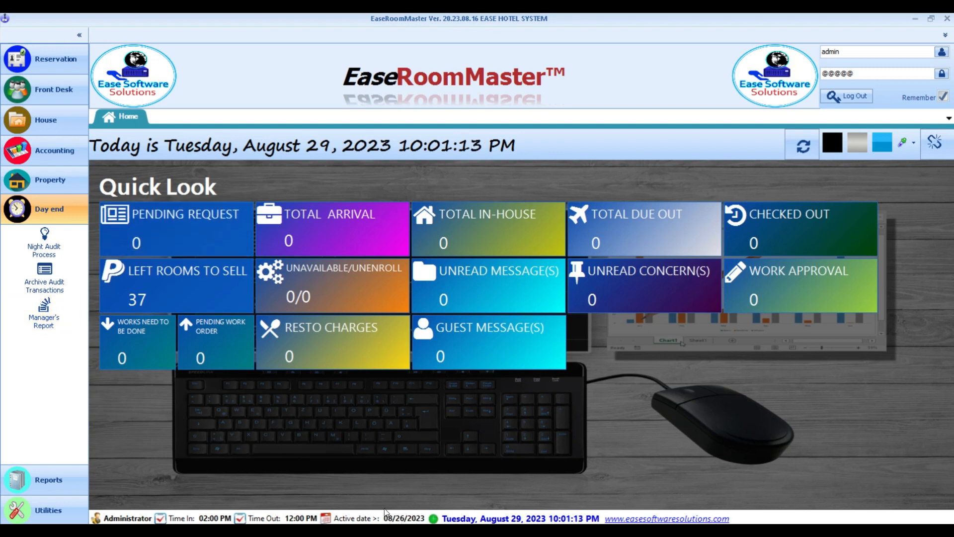
- Start the night audit and auto-post the room, other and daily transaction charges
click(39, 244)
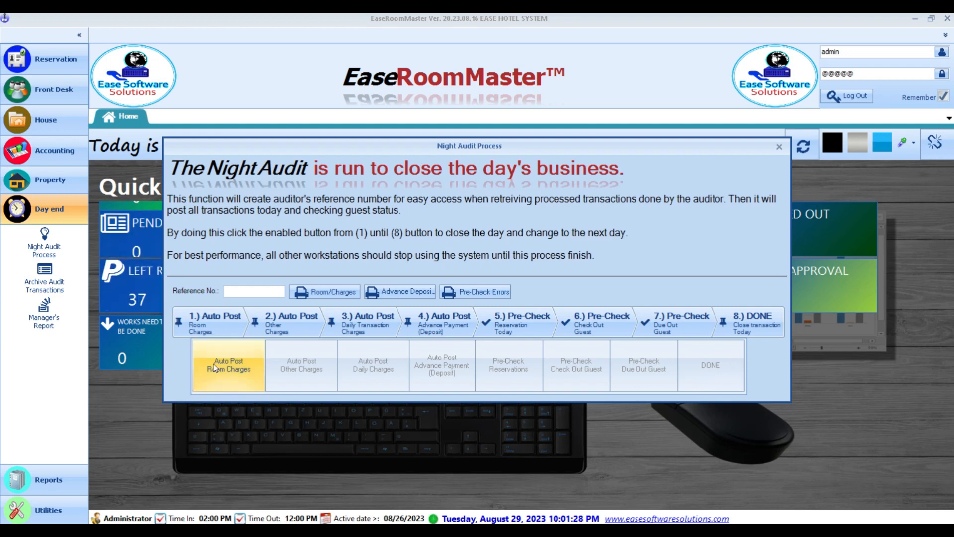
click(236, 365)
click(645, 341)
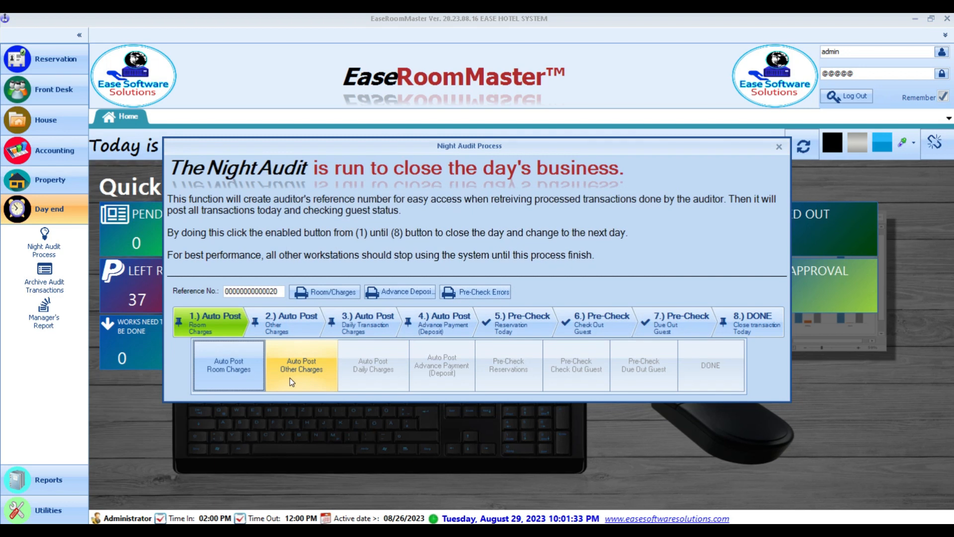
click(292, 380)
click(632, 341)
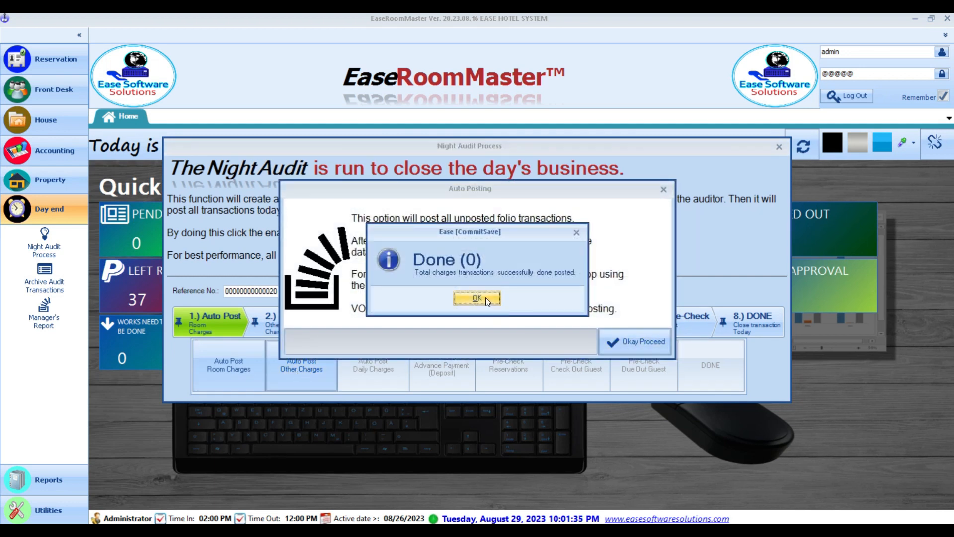
click(485, 297)
click(379, 372)
click(631, 343)
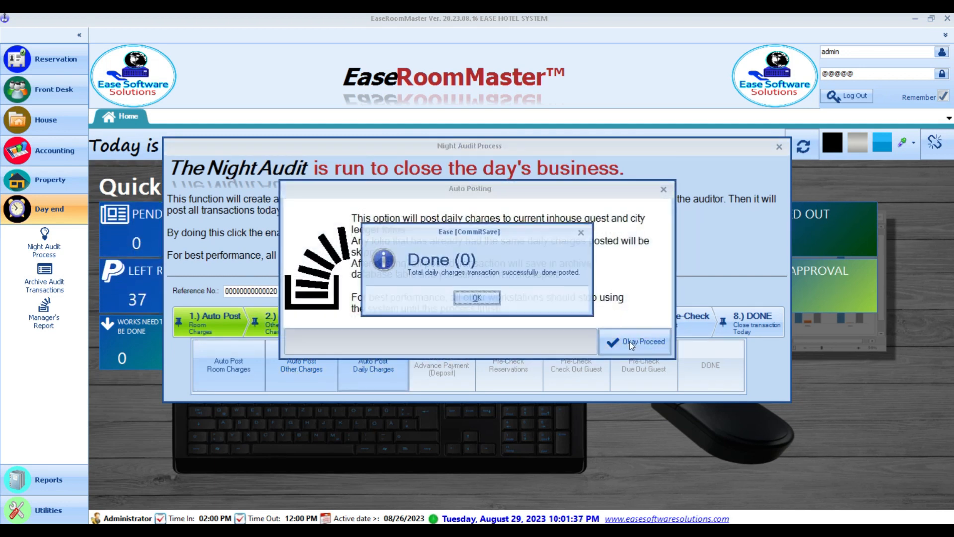
click(477, 297)
- Post the advance deposits and run the reservation, check-out and due-out guest pre-checks
click(442, 368)
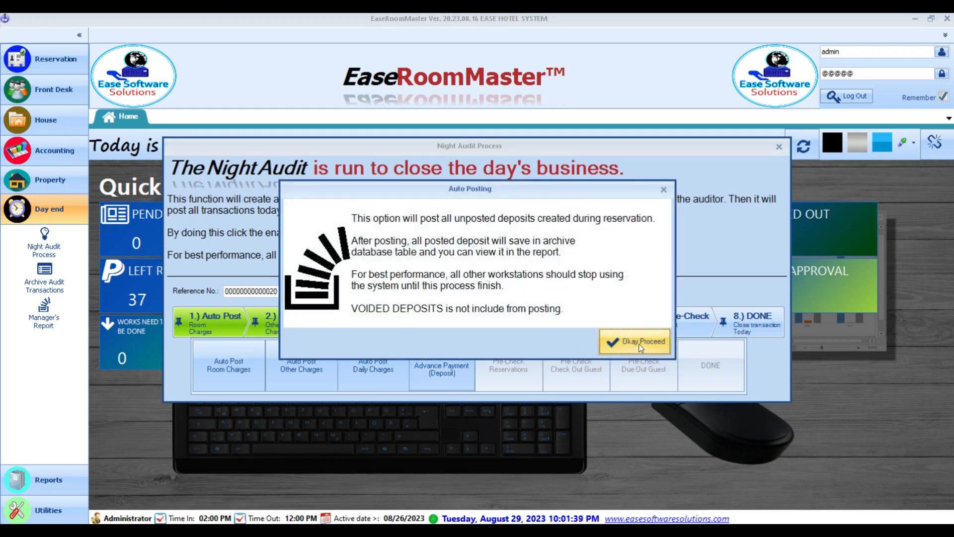
click(638, 342)
click(494, 302)
click(512, 367)
click(616, 341)
click(467, 293)
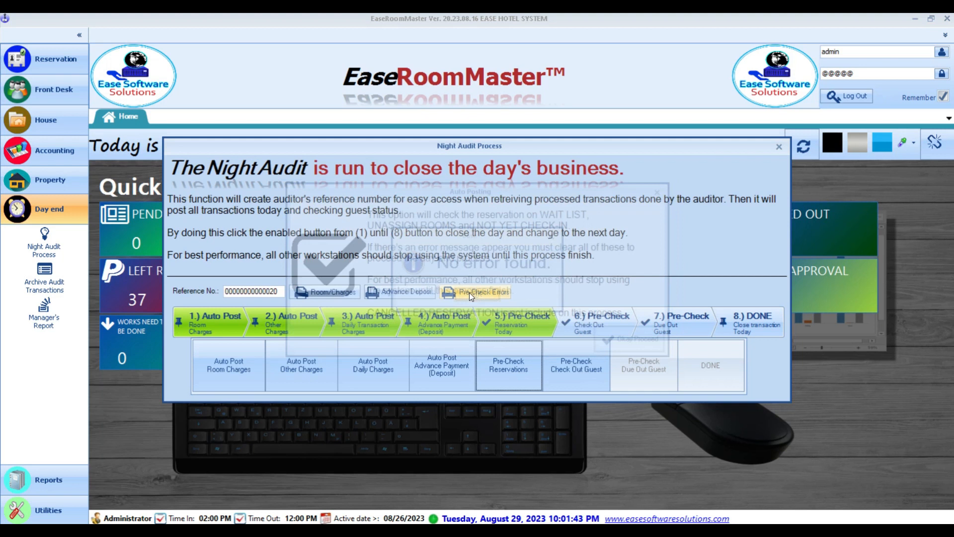
click(580, 370)
click(646, 343)
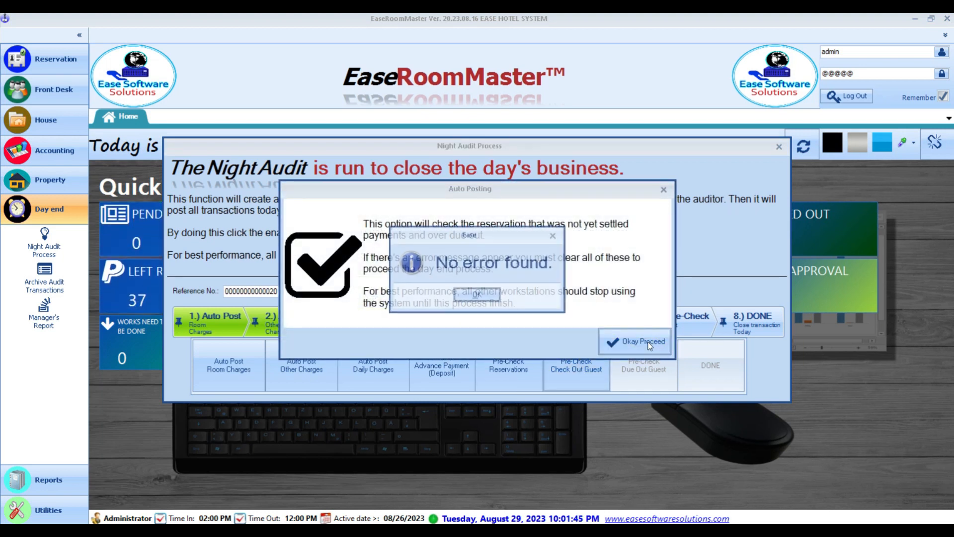
click(476, 293)
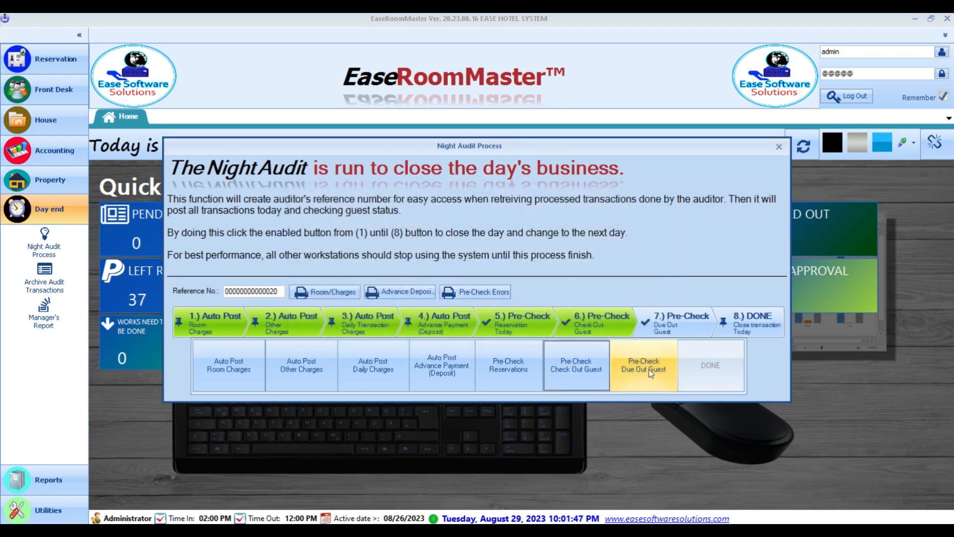
click(650, 373)
click(470, 297)
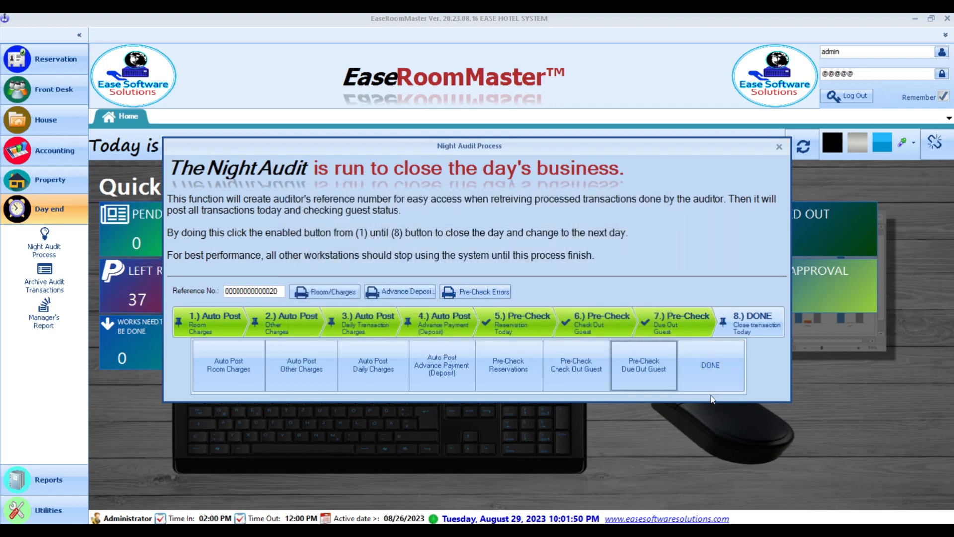
- Close the day, advancing the active date from 08/26/2023 to 08/27/2023
click(713, 373)
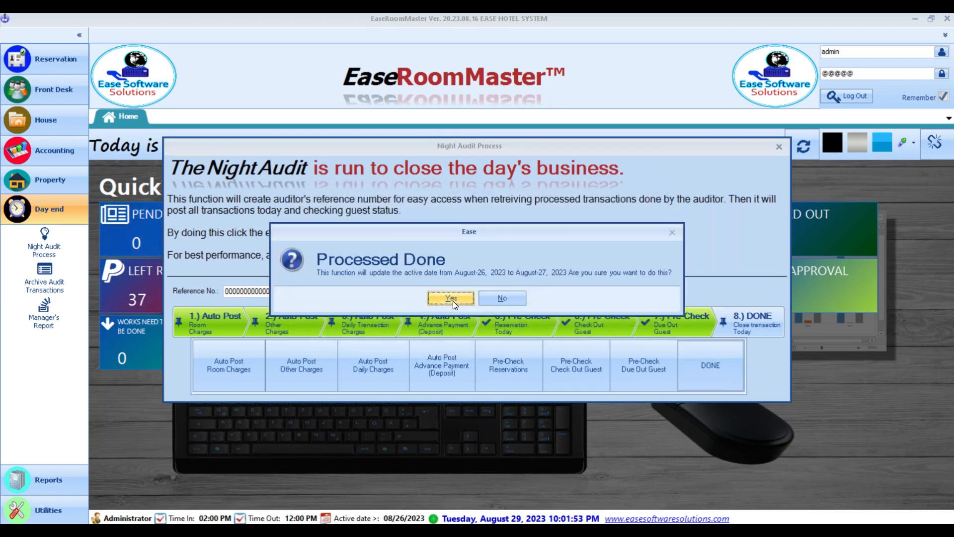
click(453, 300)
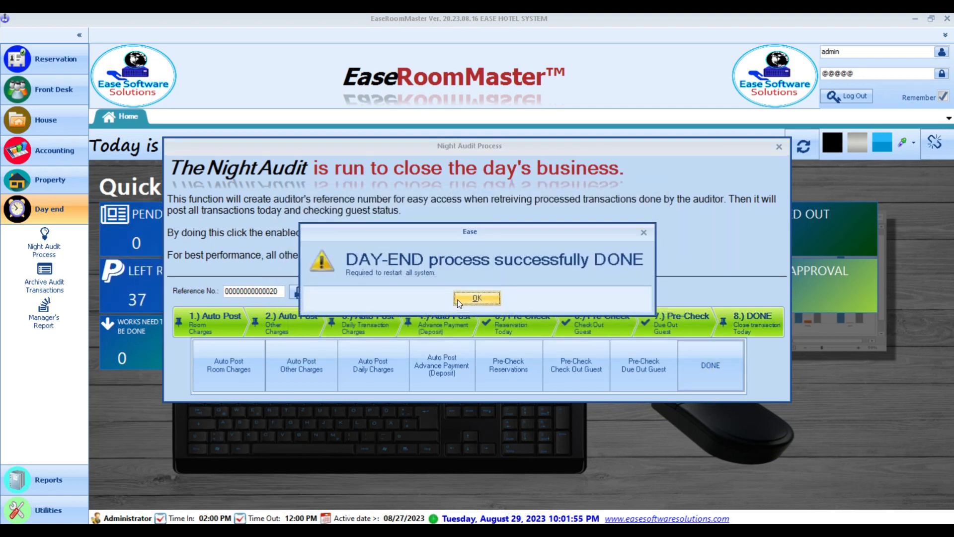
click(463, 298)
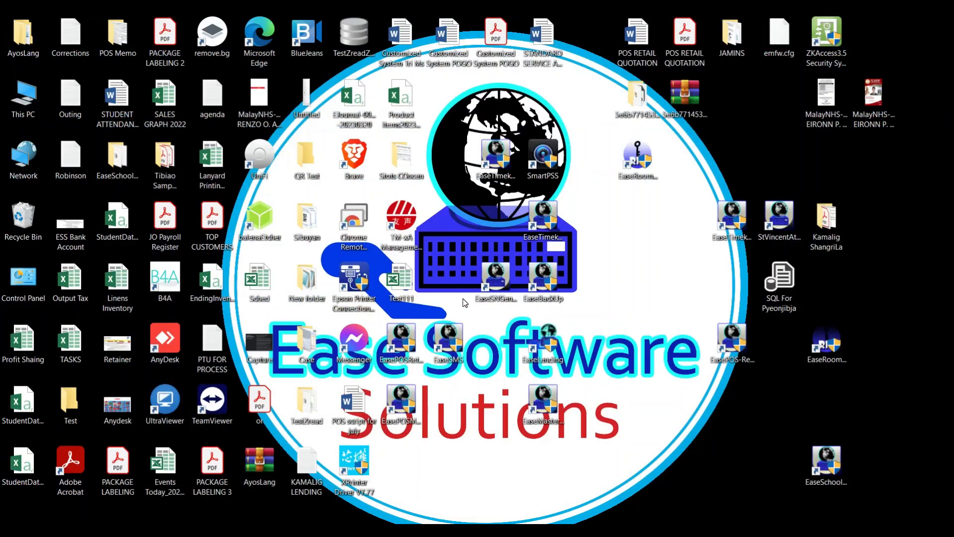
- Relaunch EaseRoomMaster and log back in to the 08/27/2023 Quick Look dashboard
double_click(627, 166)
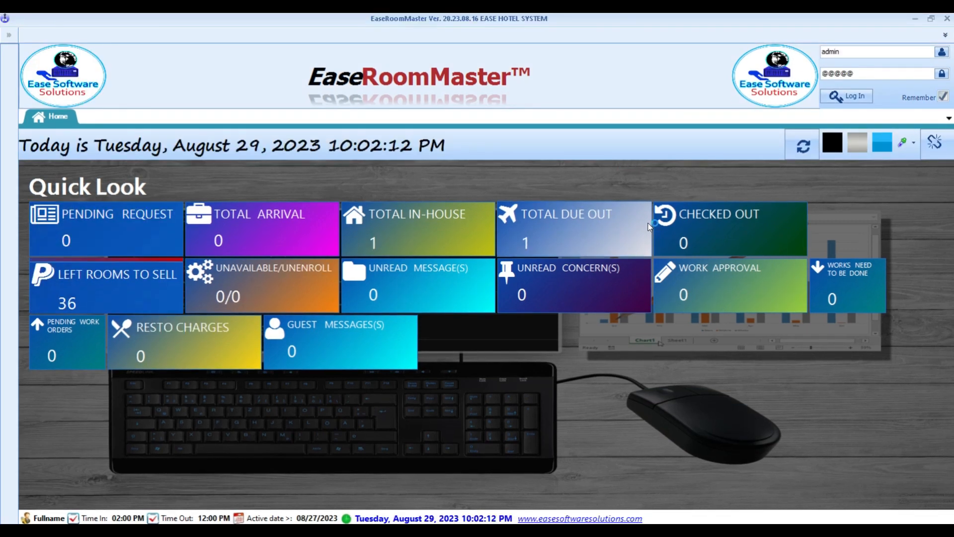
click(846, 97)
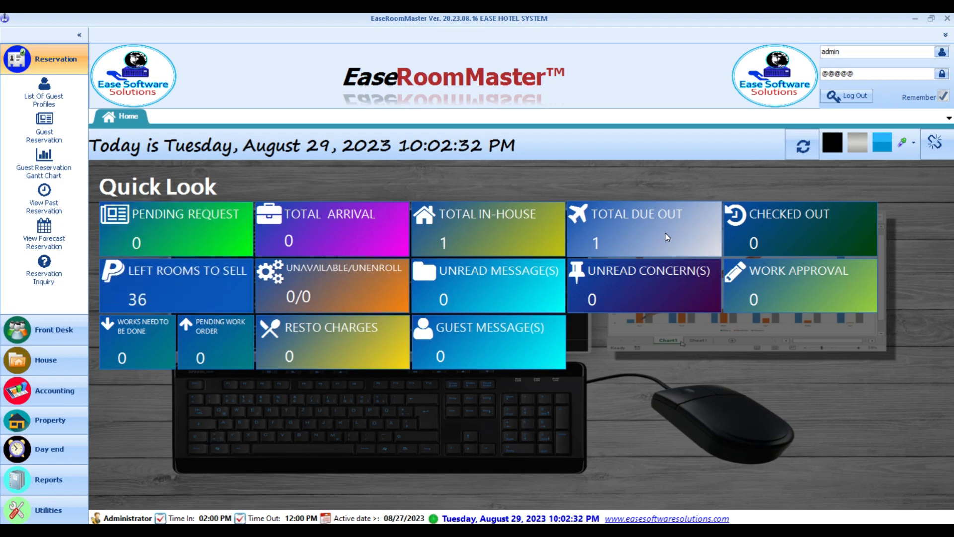
- Open the Due Out Guest list and the room 103 folio showing the 2,829.00 balance
click(40, 329)
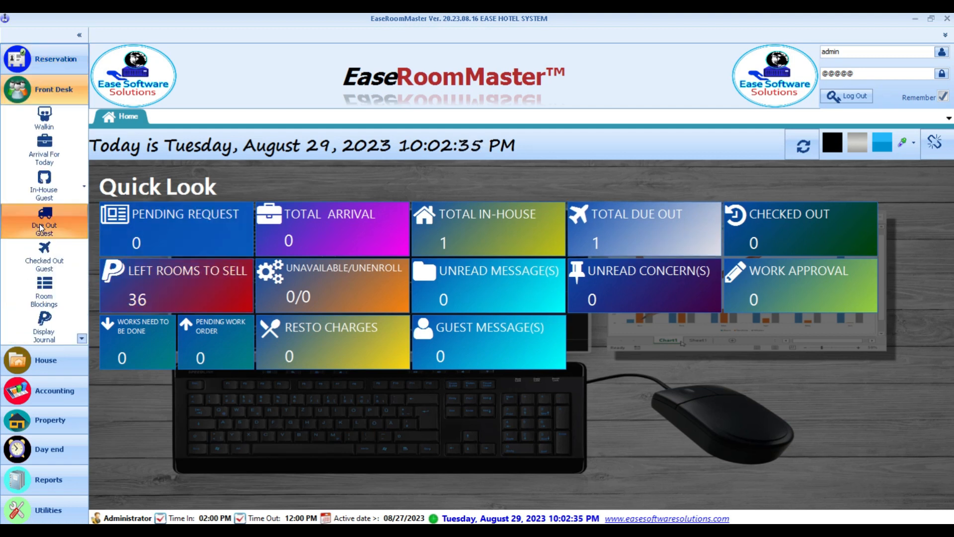
click(40, 224)
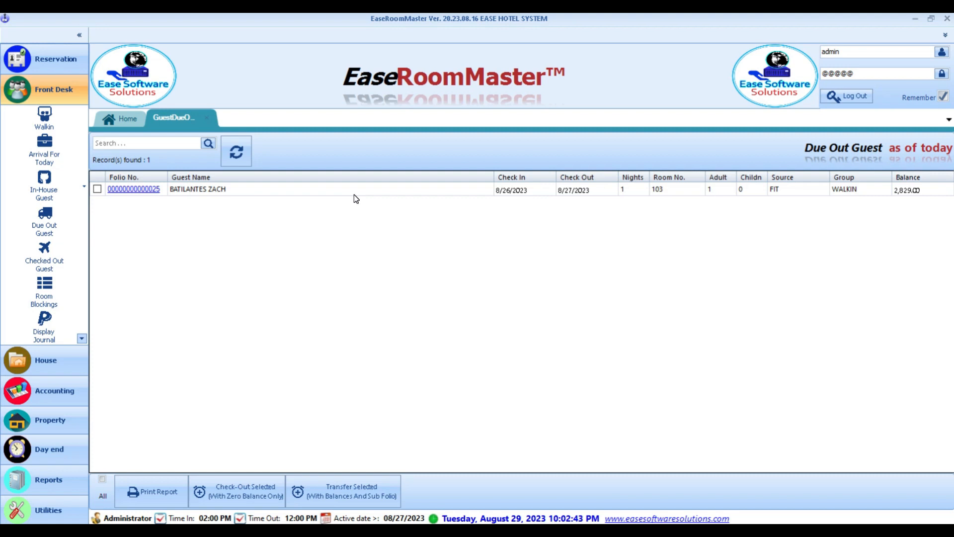
click(152, 189)
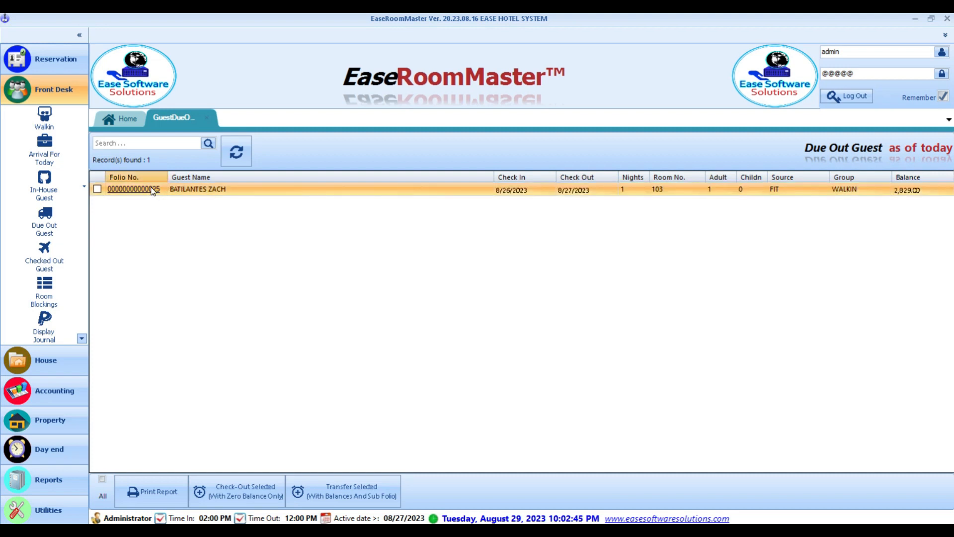
drag(430, 92, 424, 60)
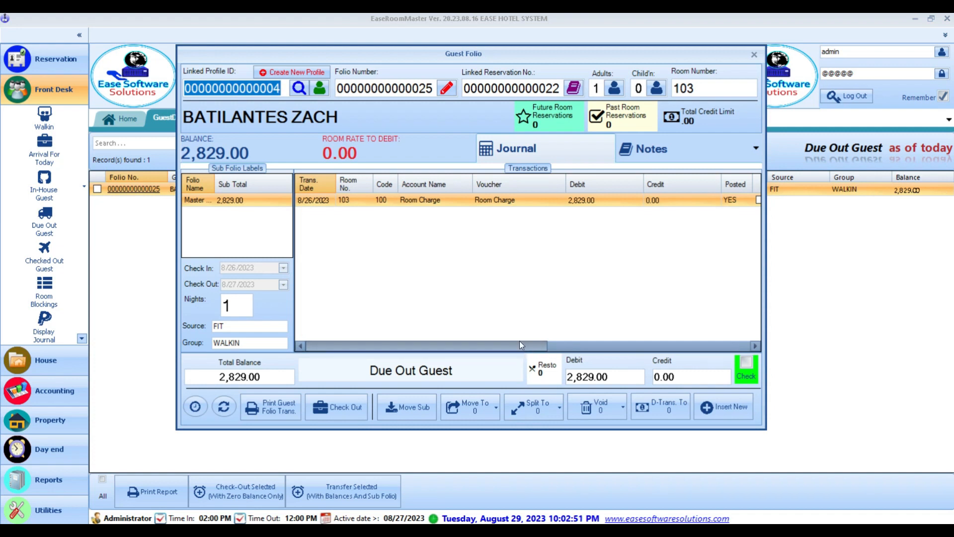
click(436, 204)
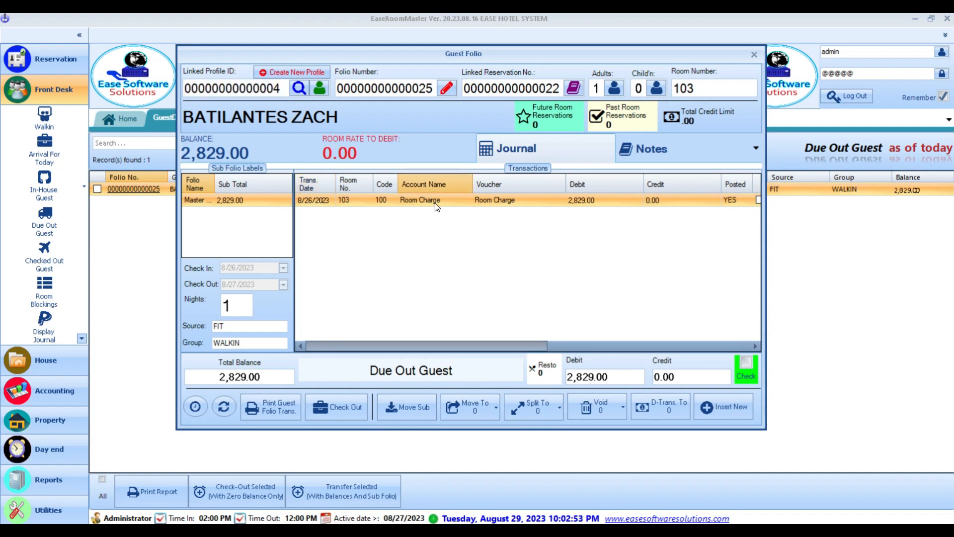
drag(503, 344, 469, 353)
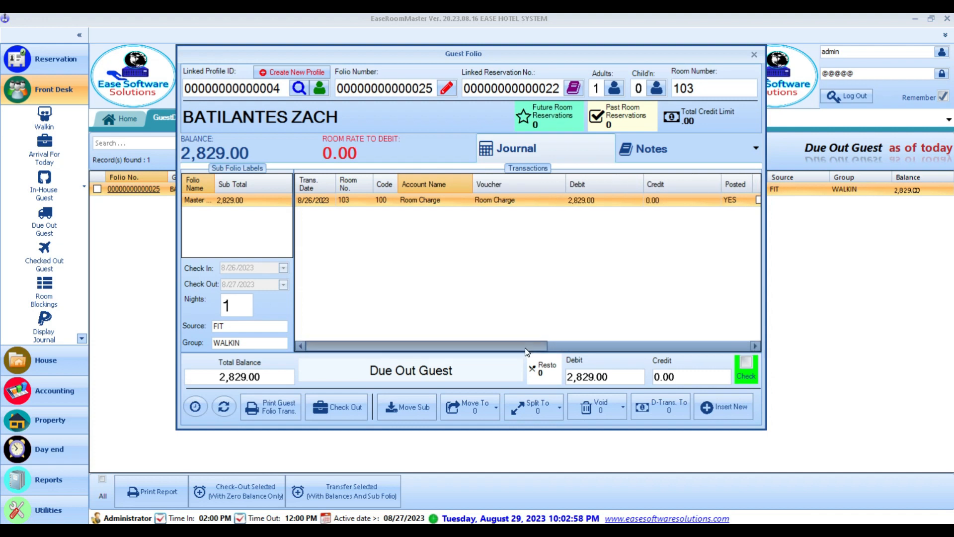
drag(524, 347, 374, 353)
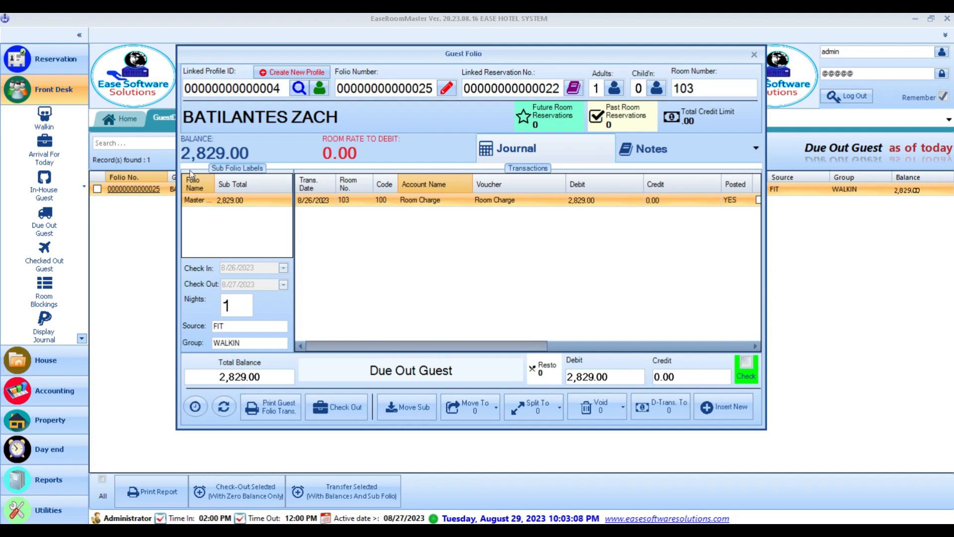
double_click(257, 378)
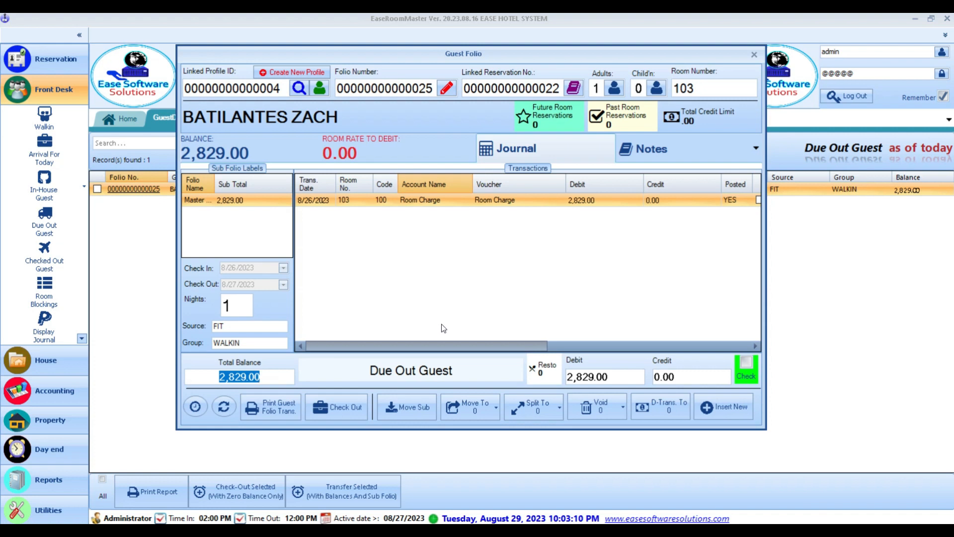
- Add a new folio transaction with the Cash account from the Credit/Payment codes
click(723, 406)
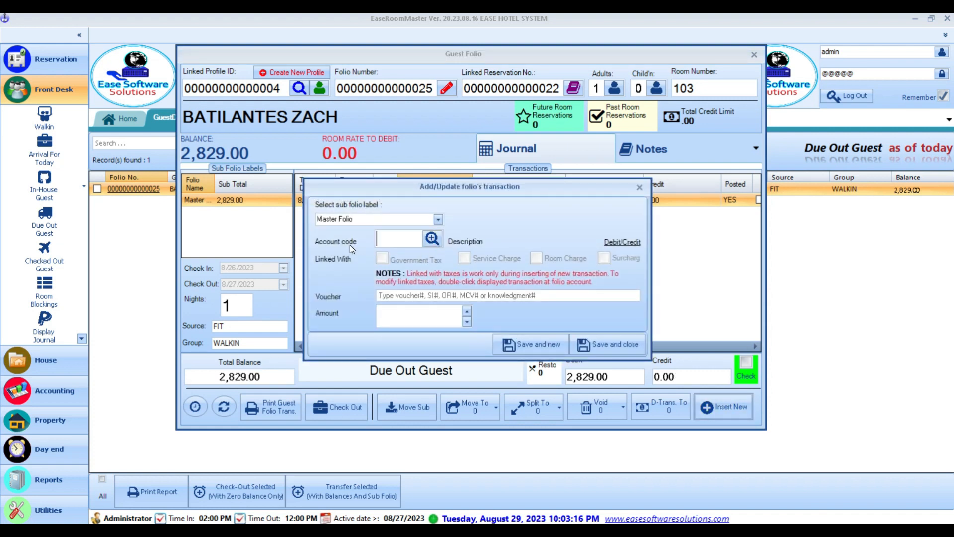
click(432, 239)
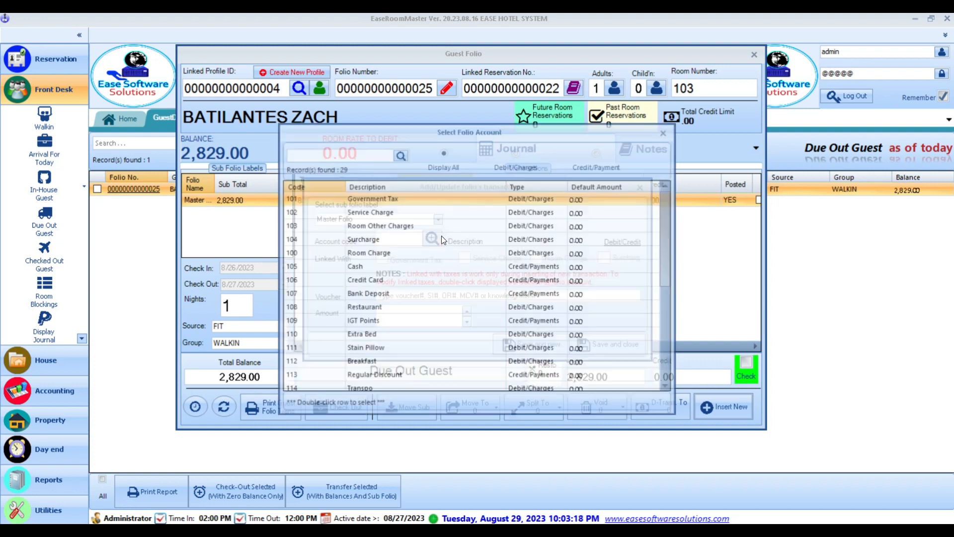
click(601, 160)
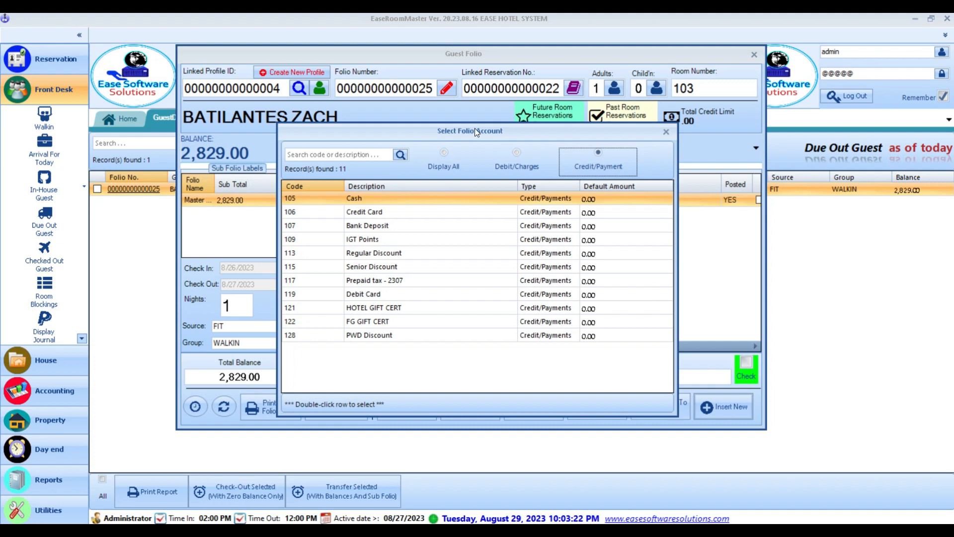
drag(475, 128, 477, 166)
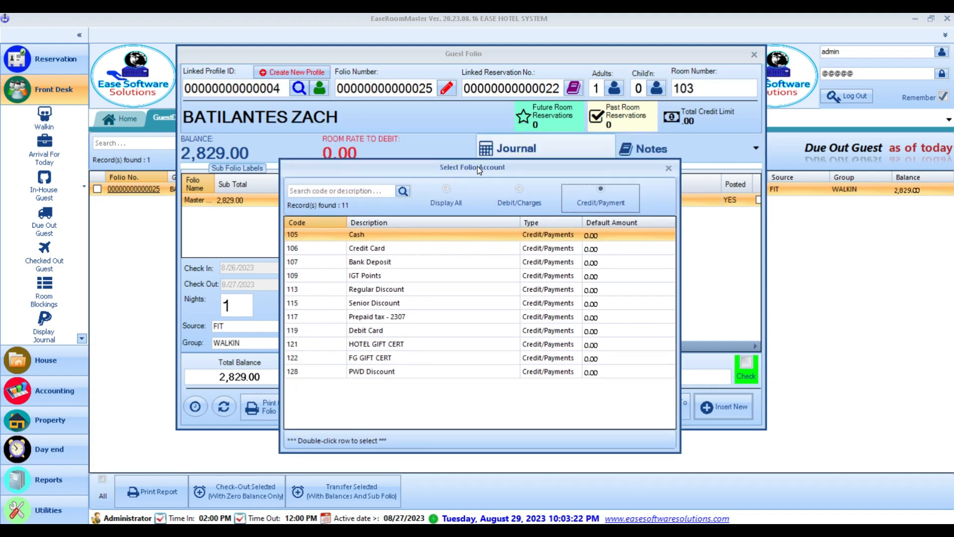
click(395, 245)
click(395, 237)
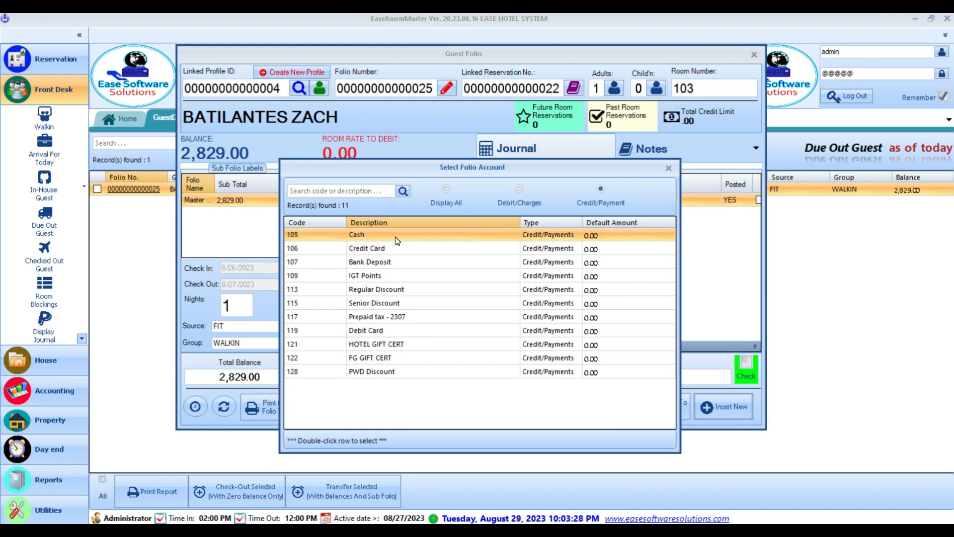
click(392, 249)
click(383, 259)
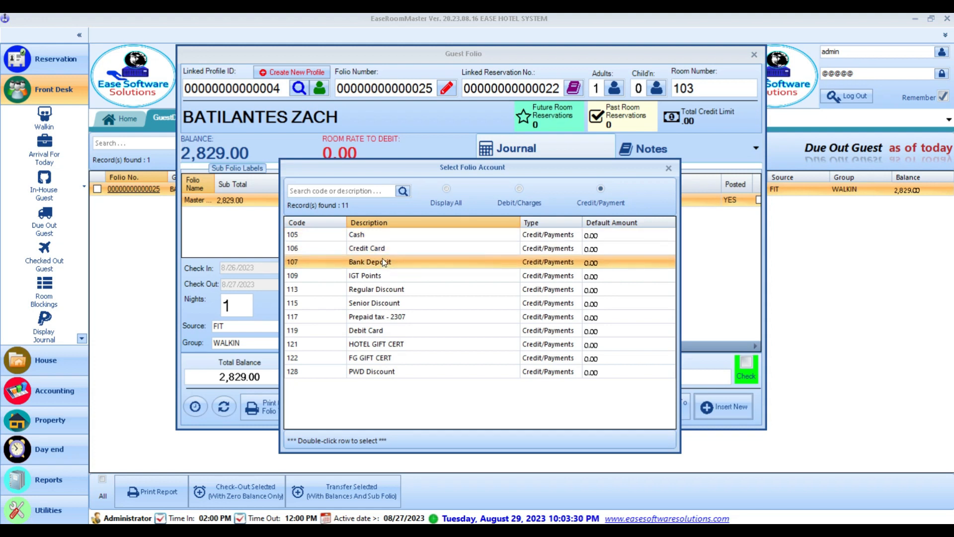
drag(381, 303, 387, 356)
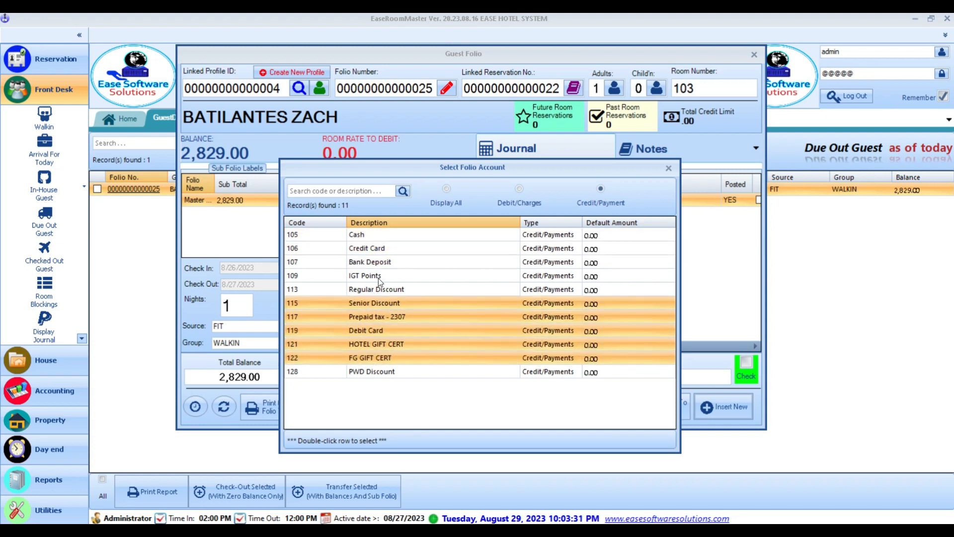
click(379, 235)
drag(403, 169, 461, 152)
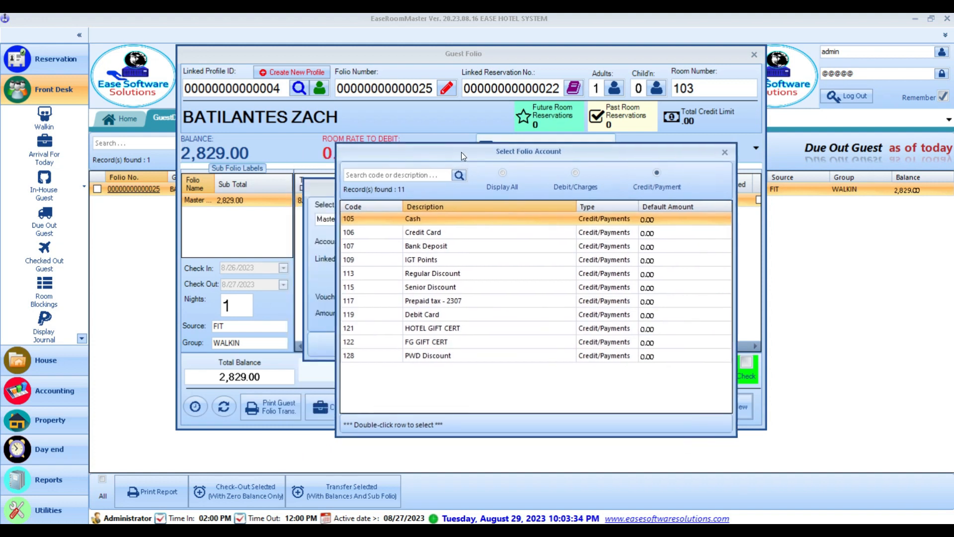
double_click(442, 219)
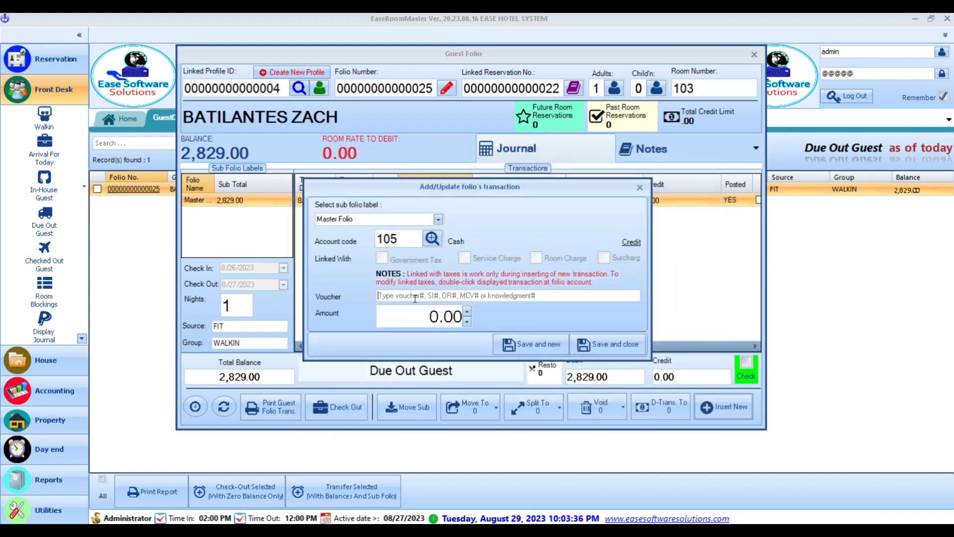
- Enter voucher 'OR# 54545' and amount 2829, then post the cash payment
click(415, 296)
text(OR# 54545)
key(Tab)
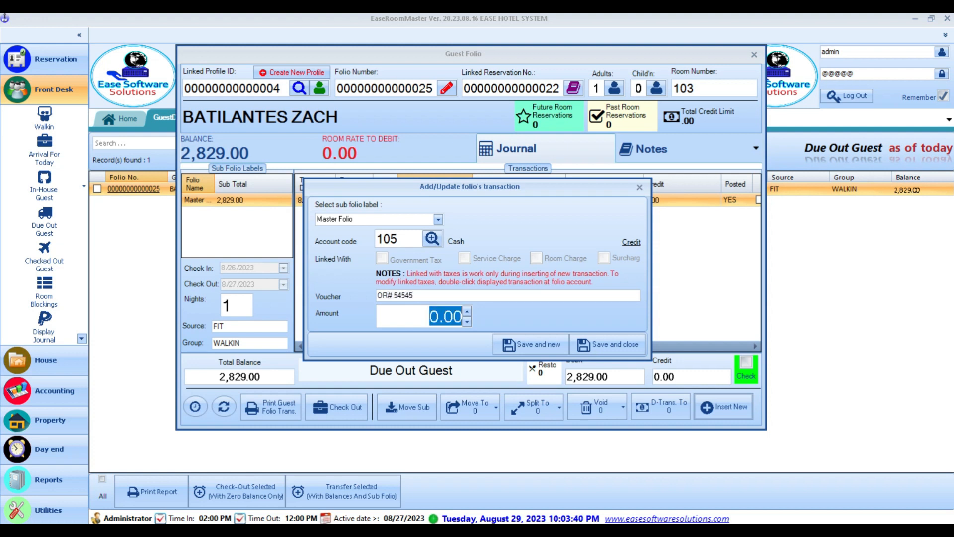
text(2829)
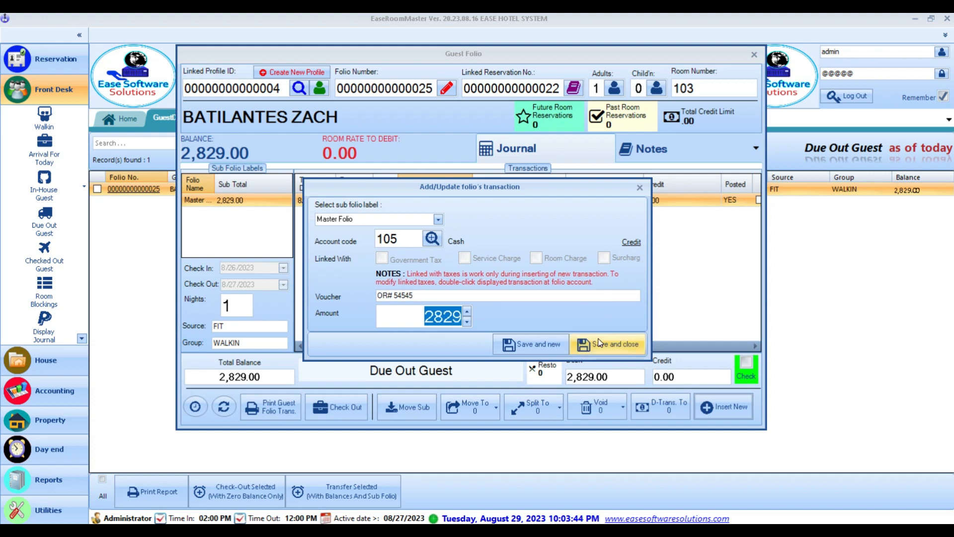
click(605, 351)
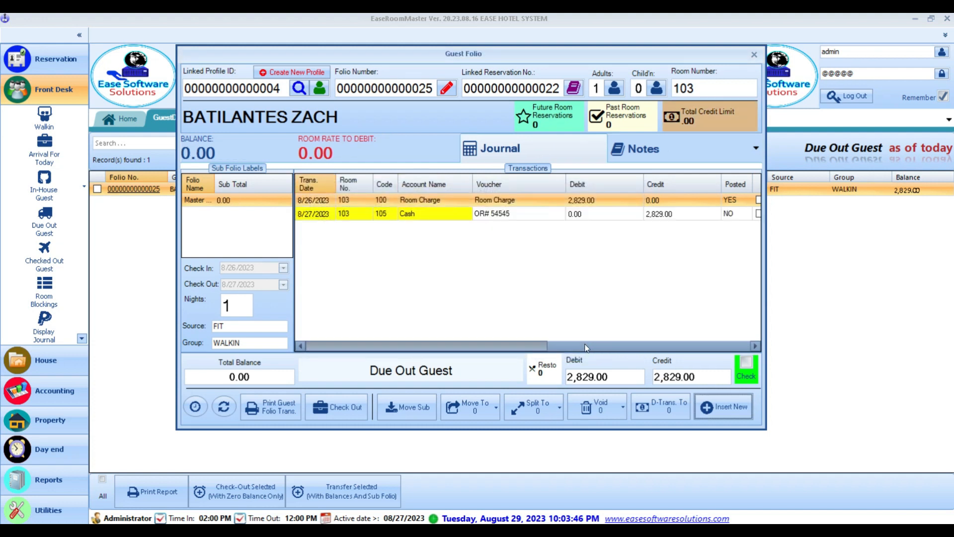
- Preview the Detailed folio report showing 0.00 balance, cancel printing, and close the Report Viewer
click(252, 379)
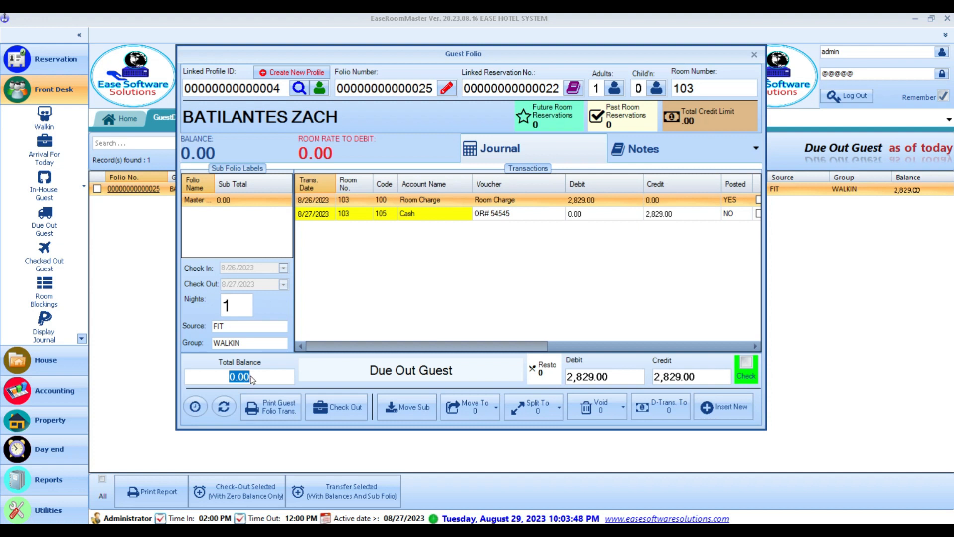
drag(419, 59, 446, 48)
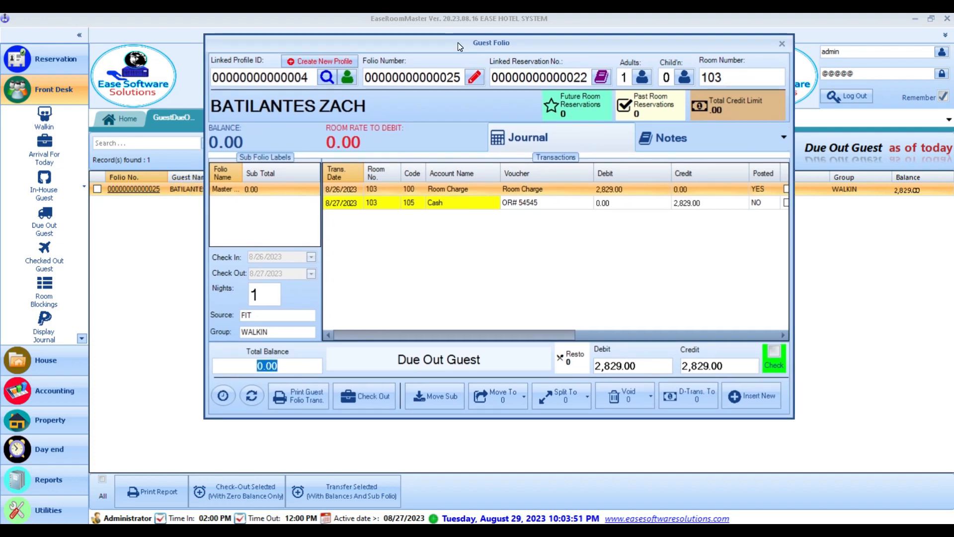
click(296, 399)
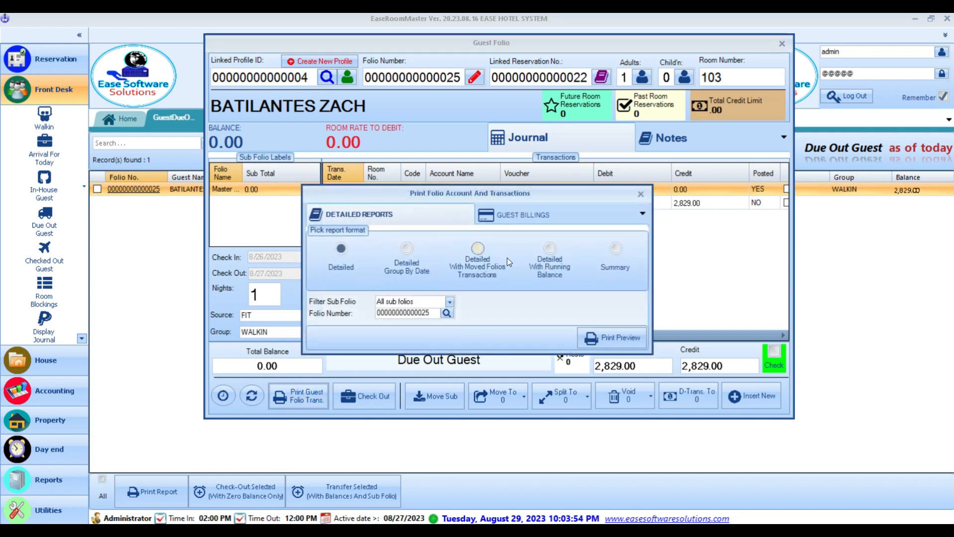
click(620, 348)
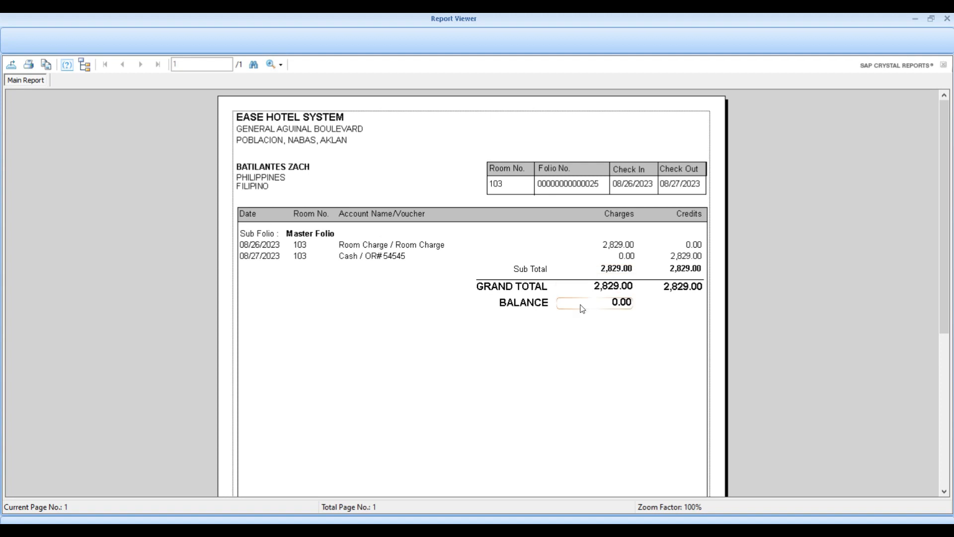
scroll(521, 358, down, 2)
scroll(453, 333, up, 2)
click(31, 66)
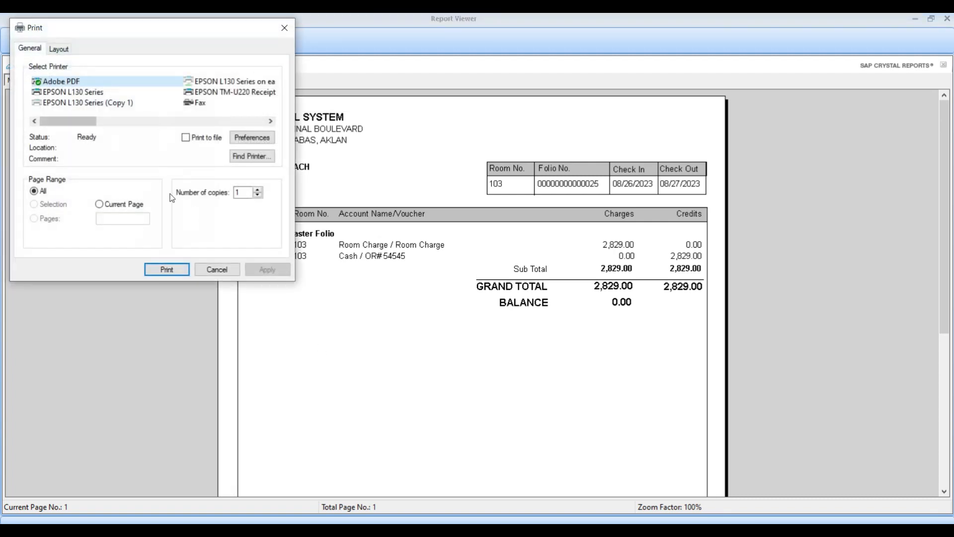
click(210, 273)
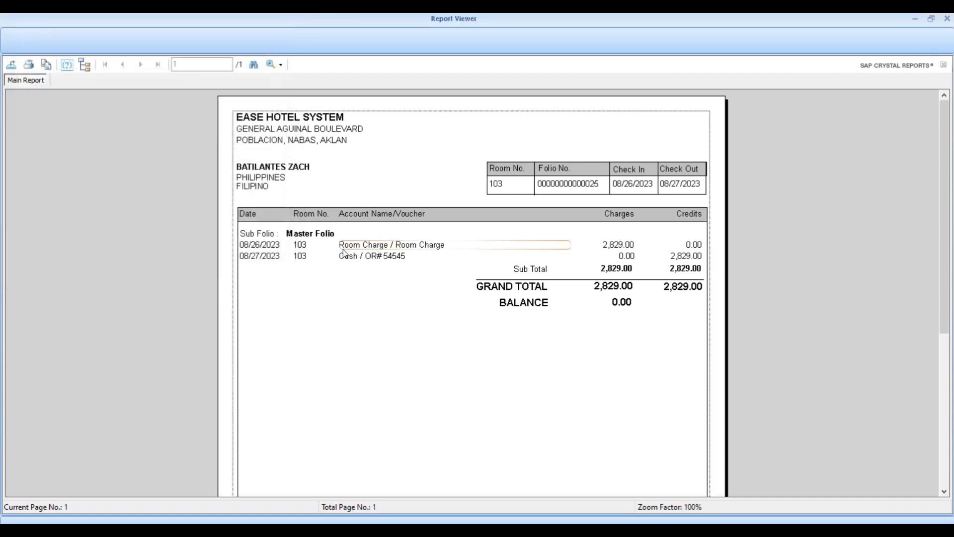
click(944, 18)
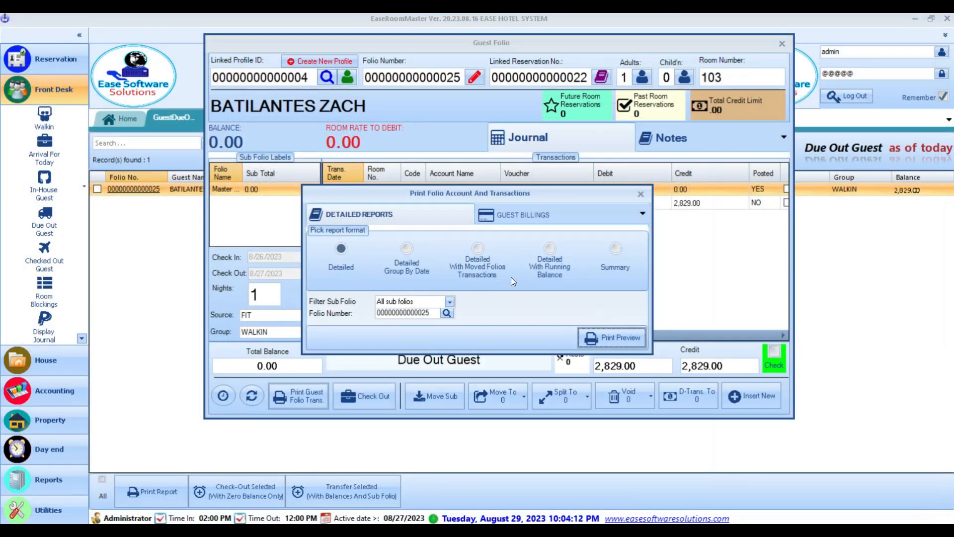
- Close the Print Folio dialog and check out the room 103 guest
click(640, 194)
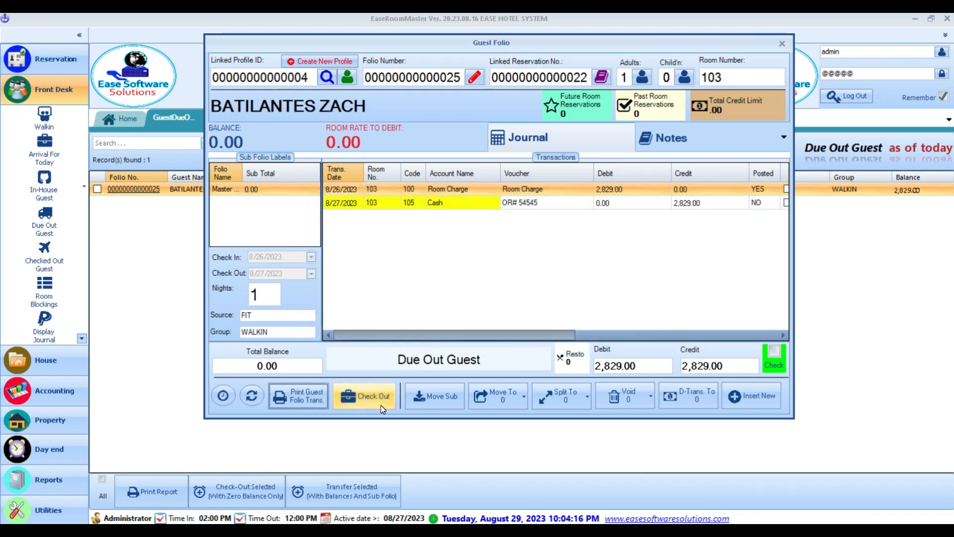
click(381, 405)
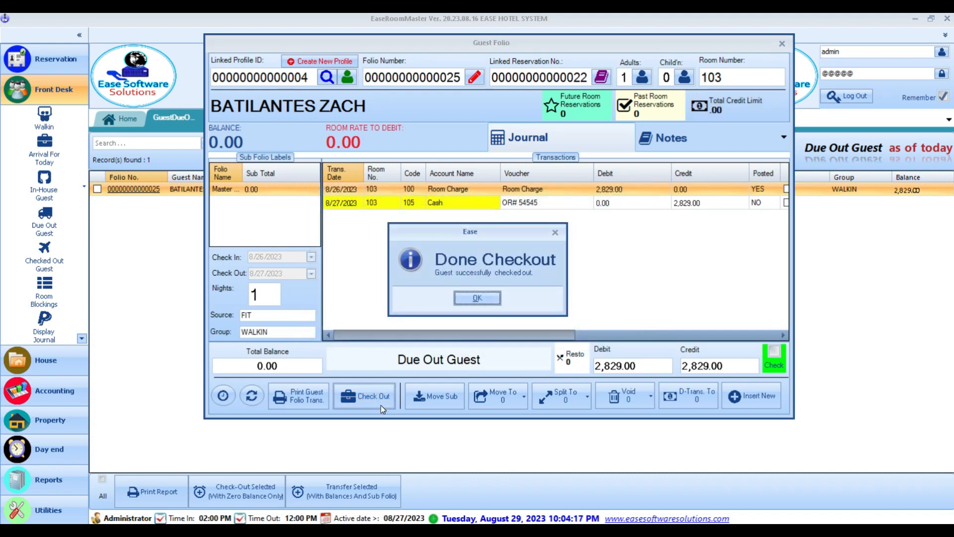
click(477, 298)
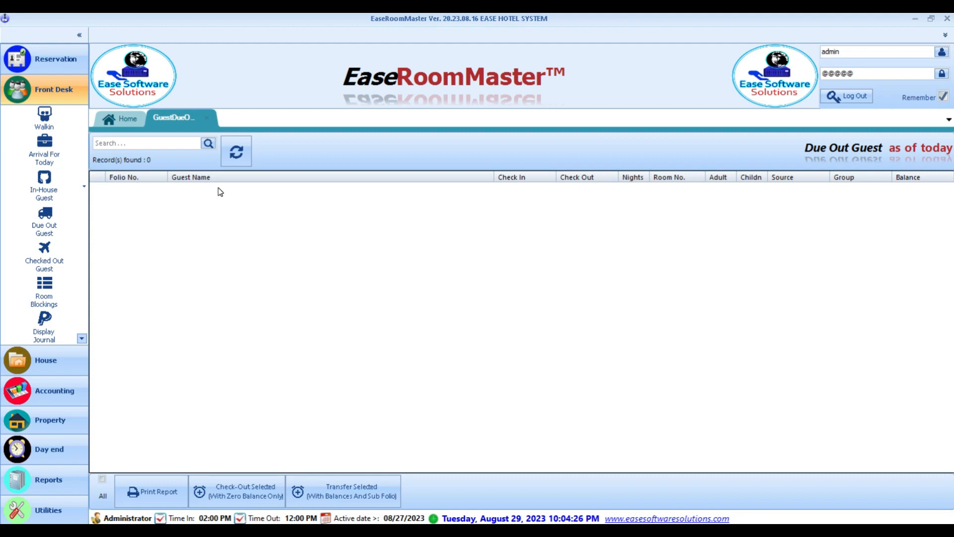
- Open the checked-out room 103 guest's folio at 0.00 balance and preview its detailed folio report
click(43, 261)
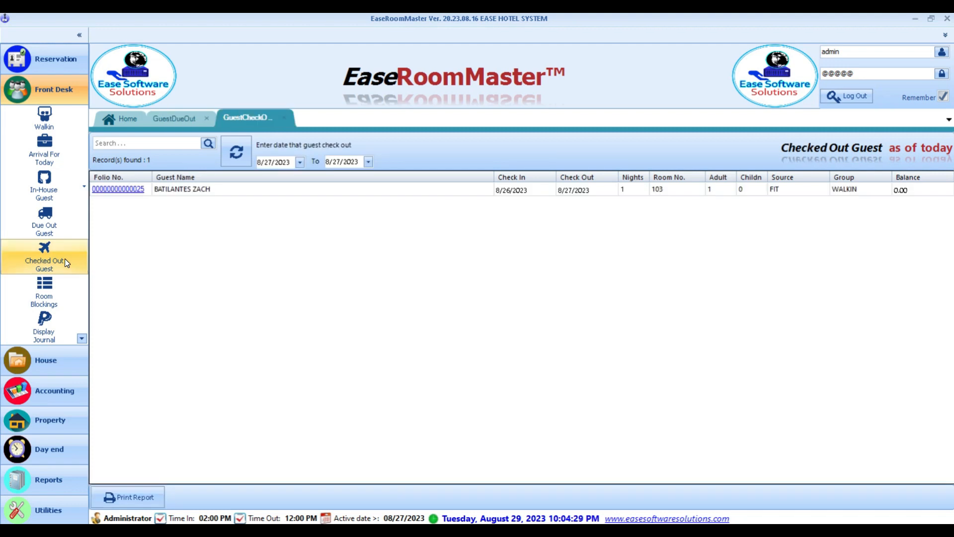
click(196, 193)
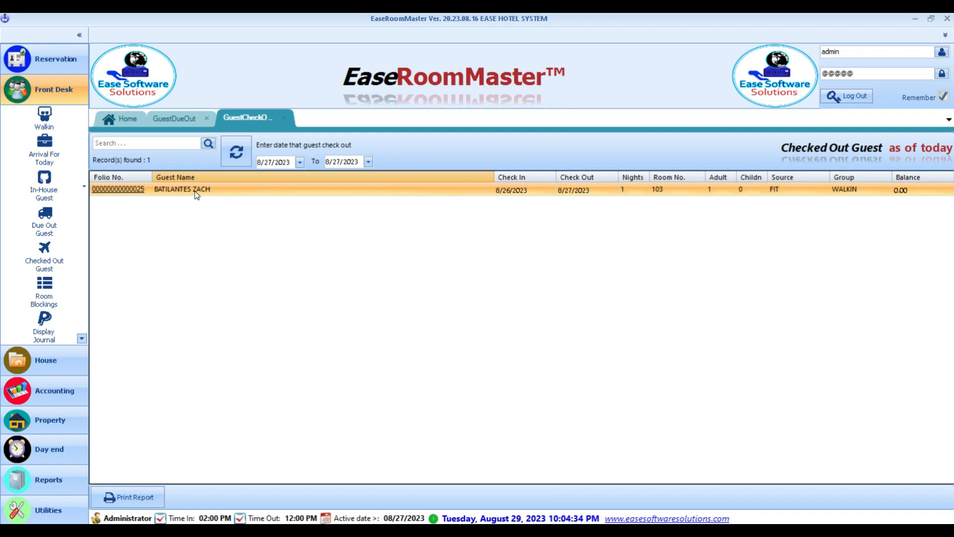
double_click(196, 191)
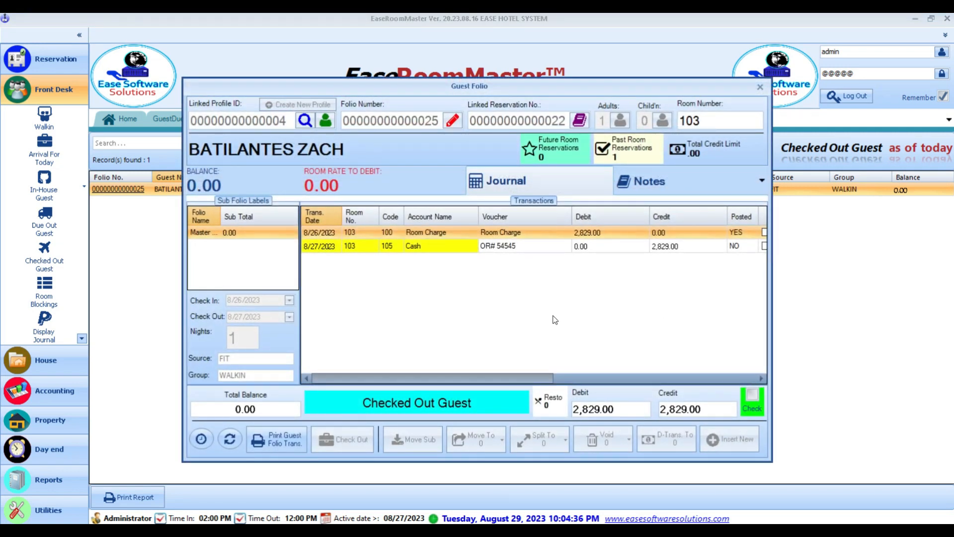
click(567, 246)
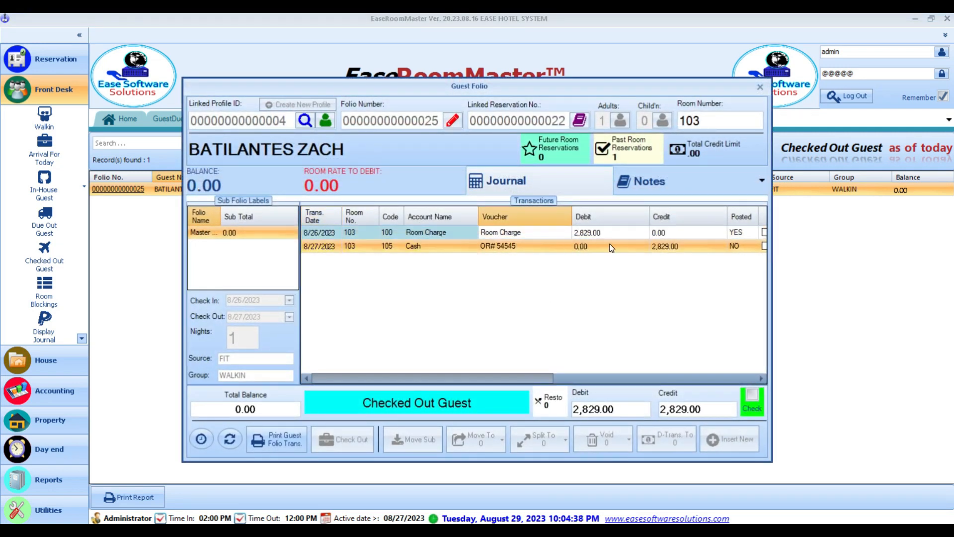
click(633, 232)
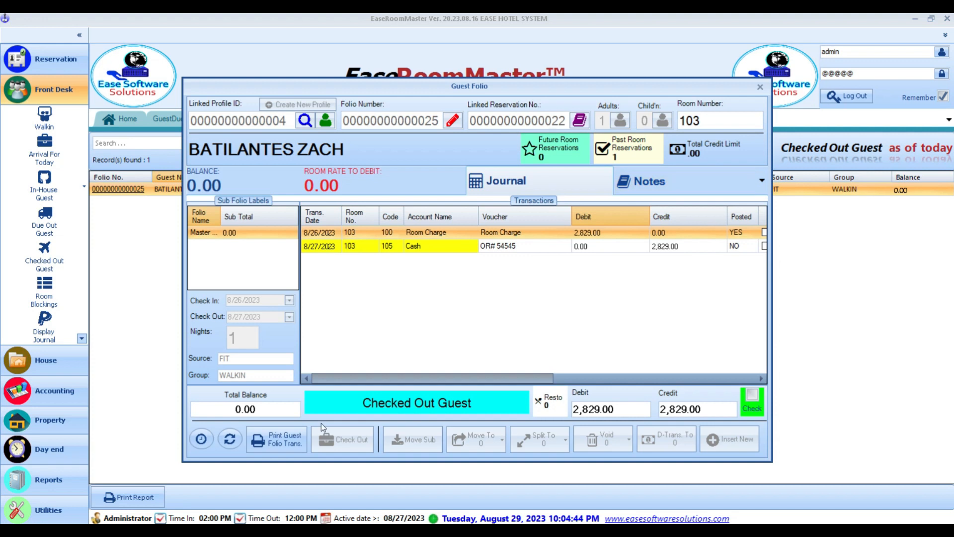
click(288, 444)
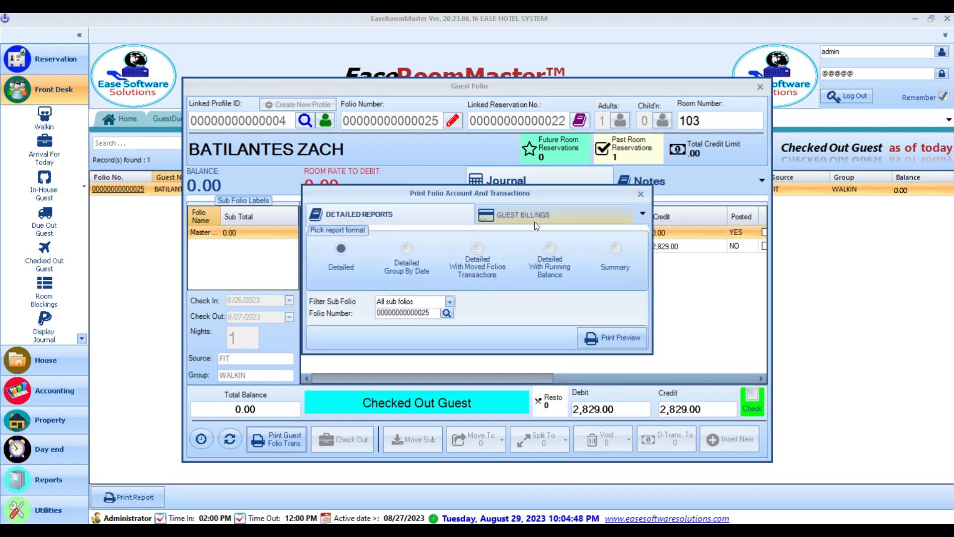
click(613, 332)
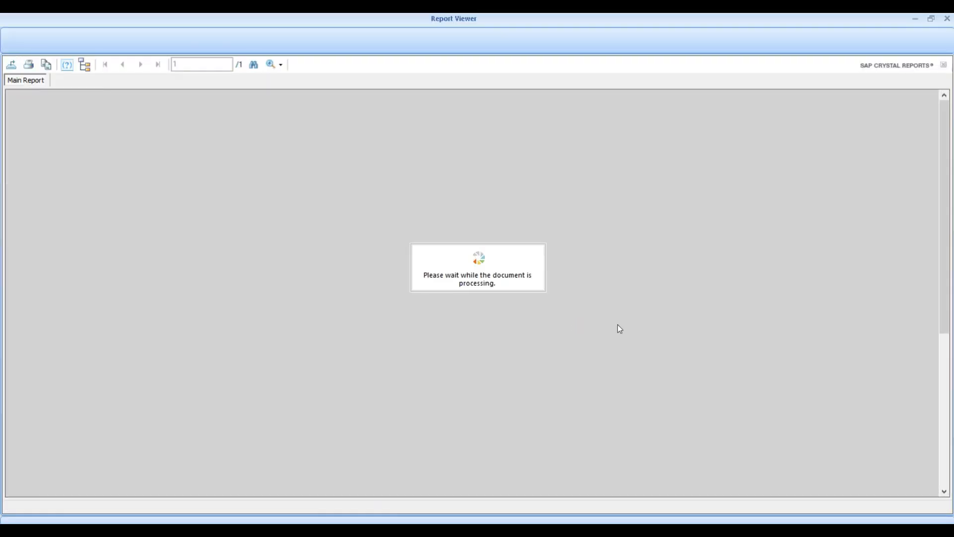
key(Escape)
key(Escape)
key(Escape)
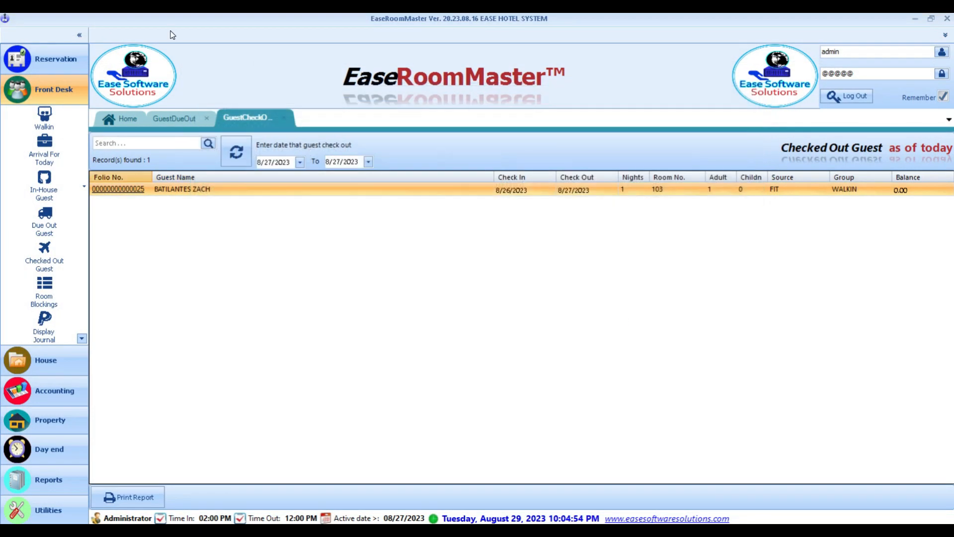
- Review the in-house room 102 guest's folio from the In-House Guest list
click(47, 185)
click(231, 194)
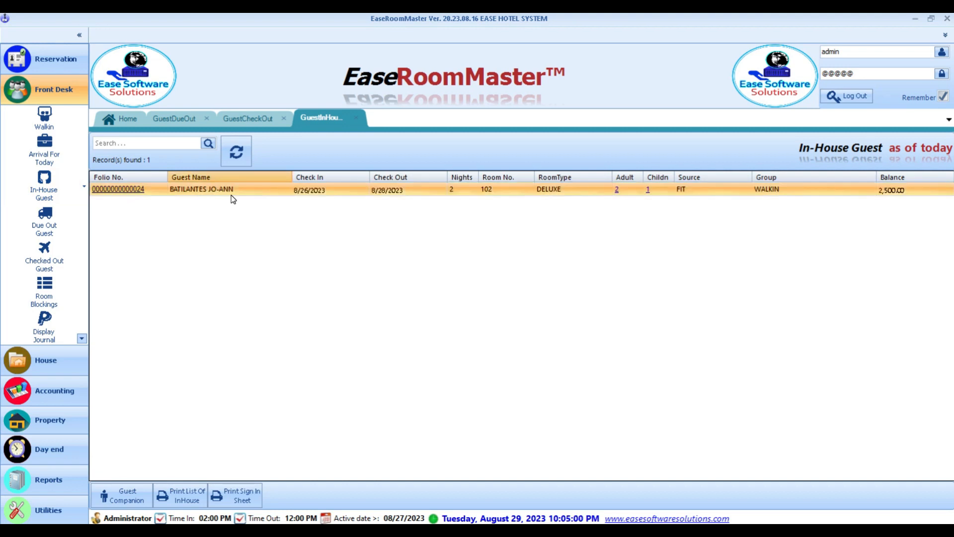
double_click(233, 198)
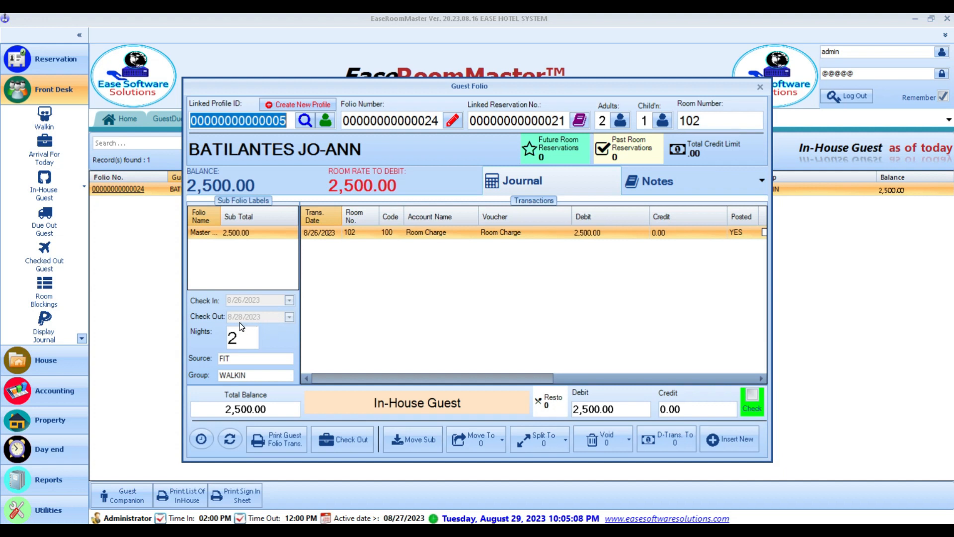
click(760, 87)
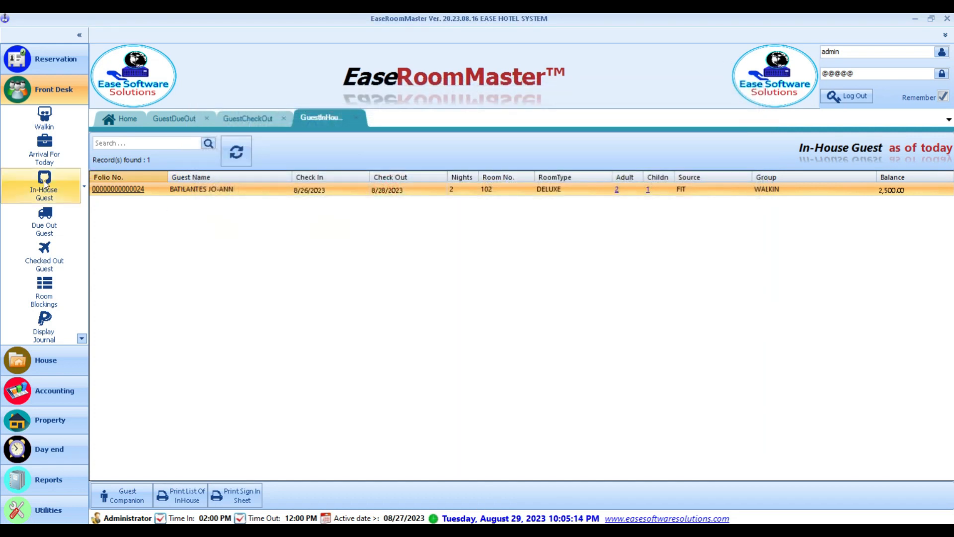
- Show today's arrivals, then close the due-out, checked-out, in-house and arrivals lists
click(56, 159)
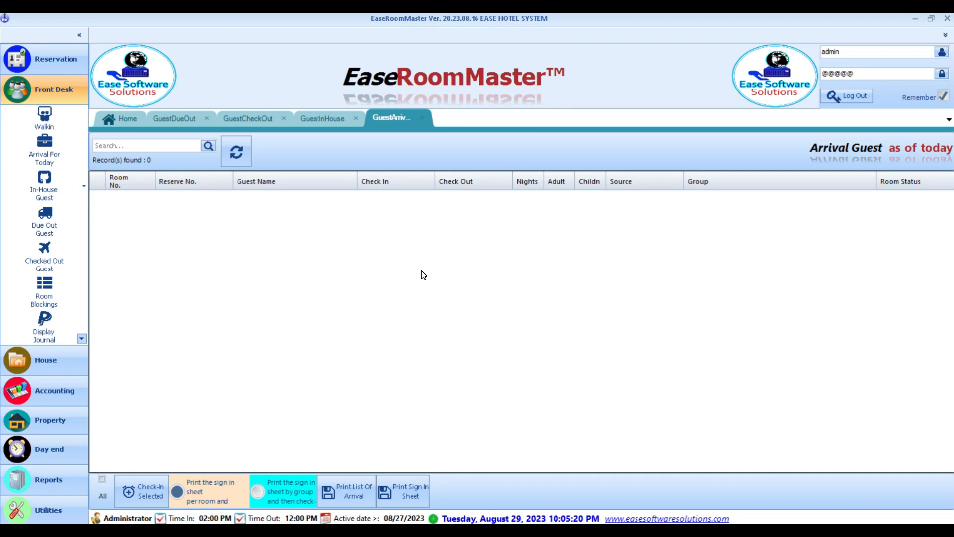
click(207, 119)
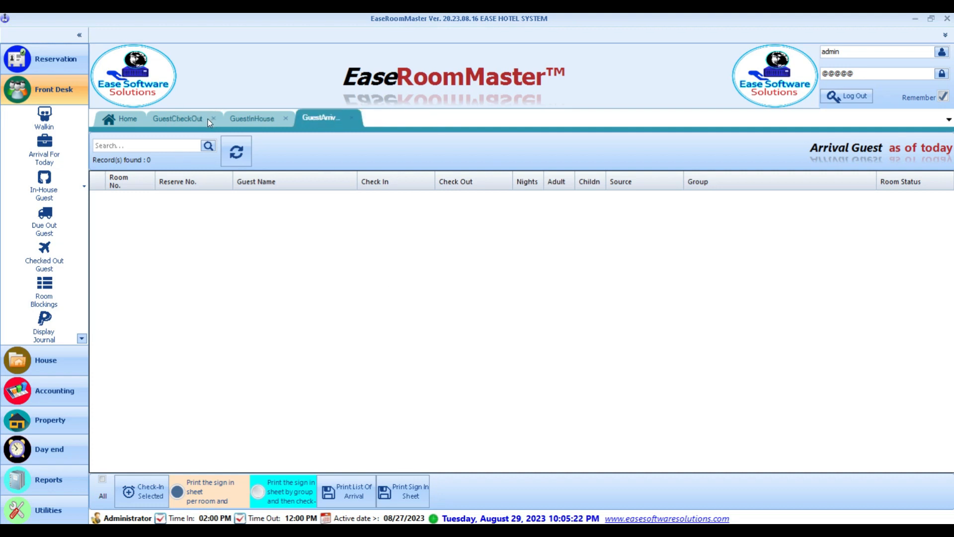
click(209, 119)
click(210, 120)
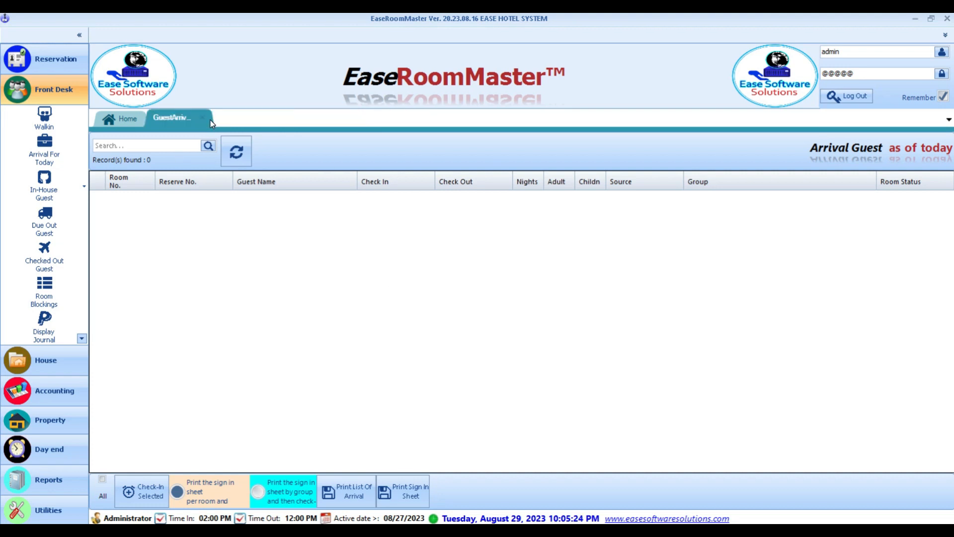
click(205, 119)
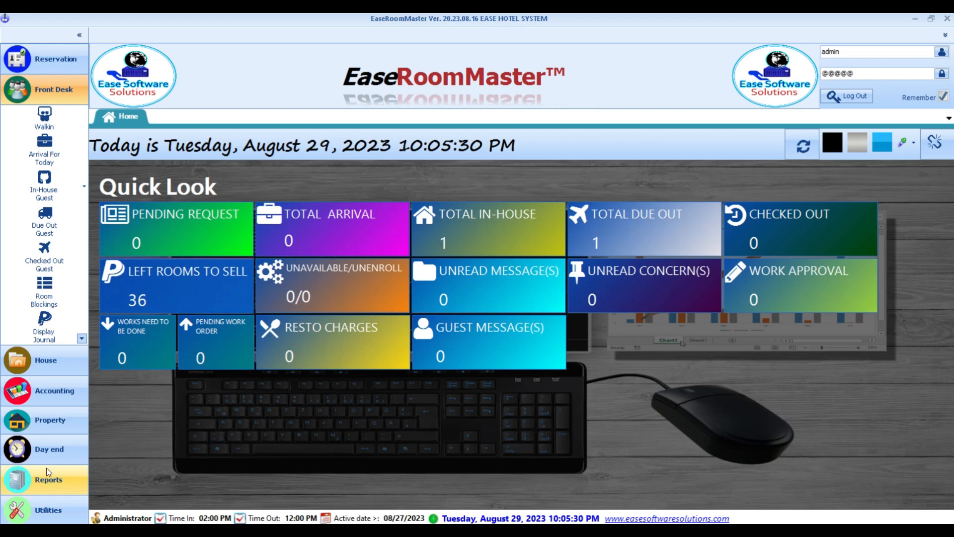
- Open the Night Audit Process, dismiss the shift-end warning on room-charge posting, and close it unrun
click(47, 448)
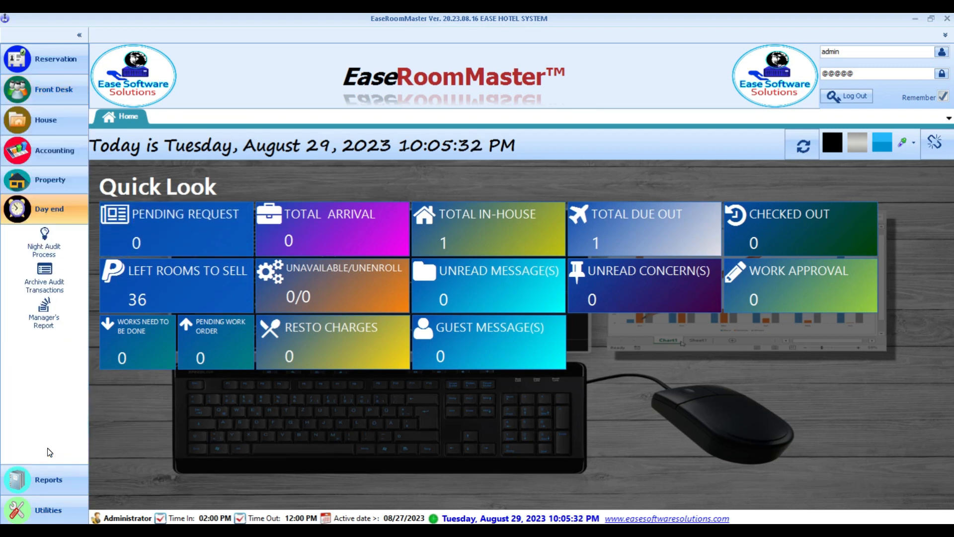
click(42, 244)
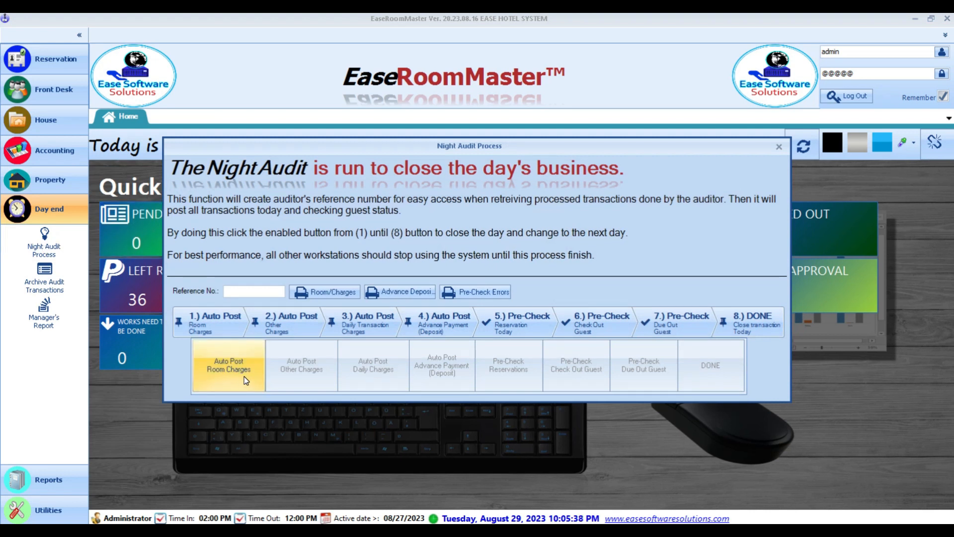
click(243, 376)
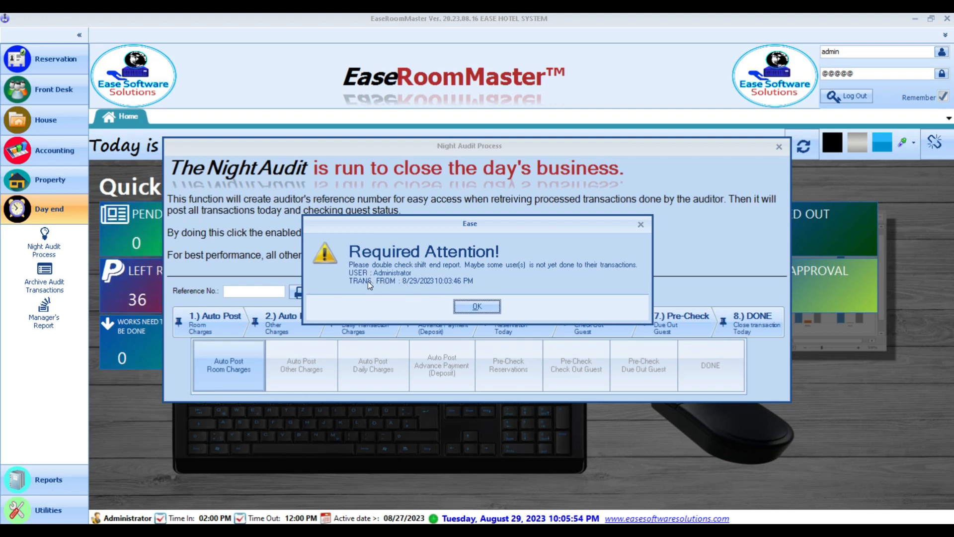
click(476, 307)
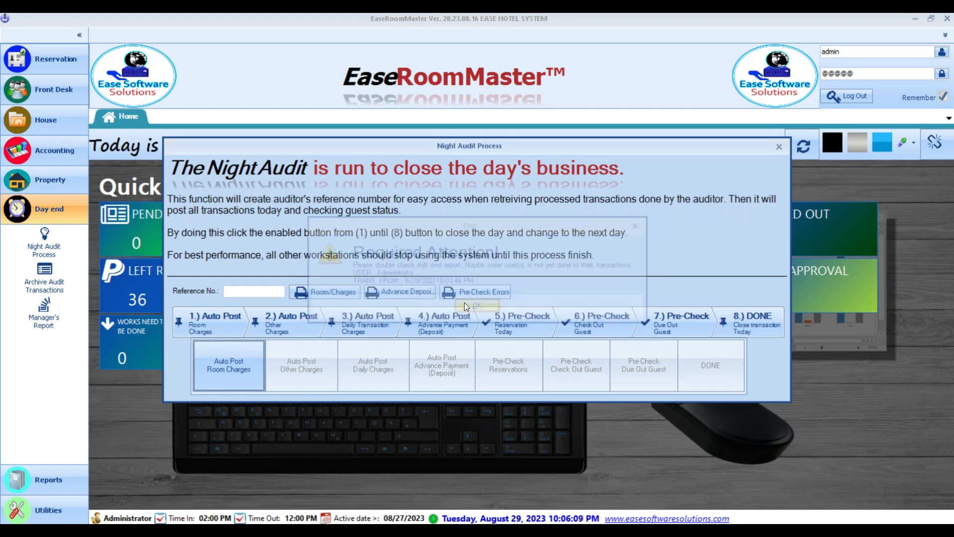
click(779, 146)
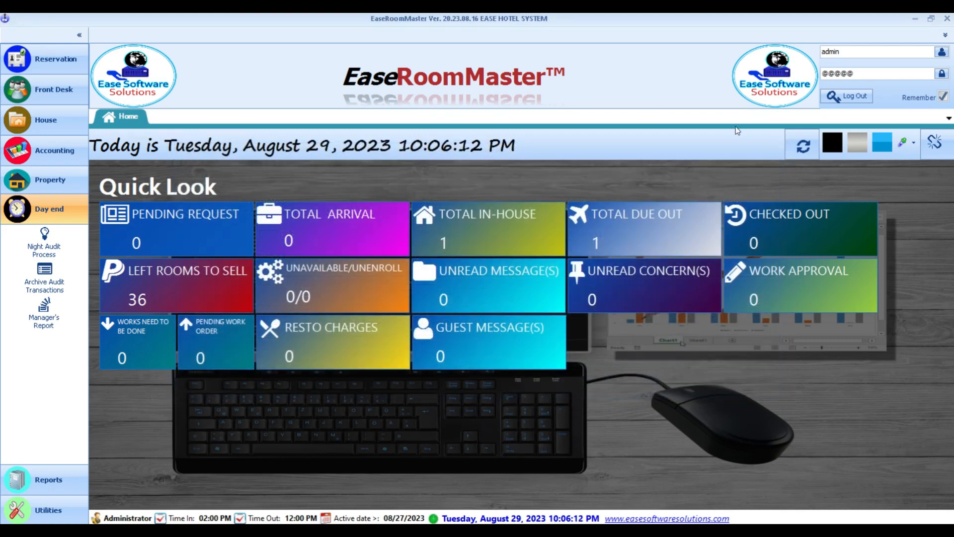
- Open Display Journal under Front Desk to view room 103's 2,829.00 cash credit entry
click(67, 88)
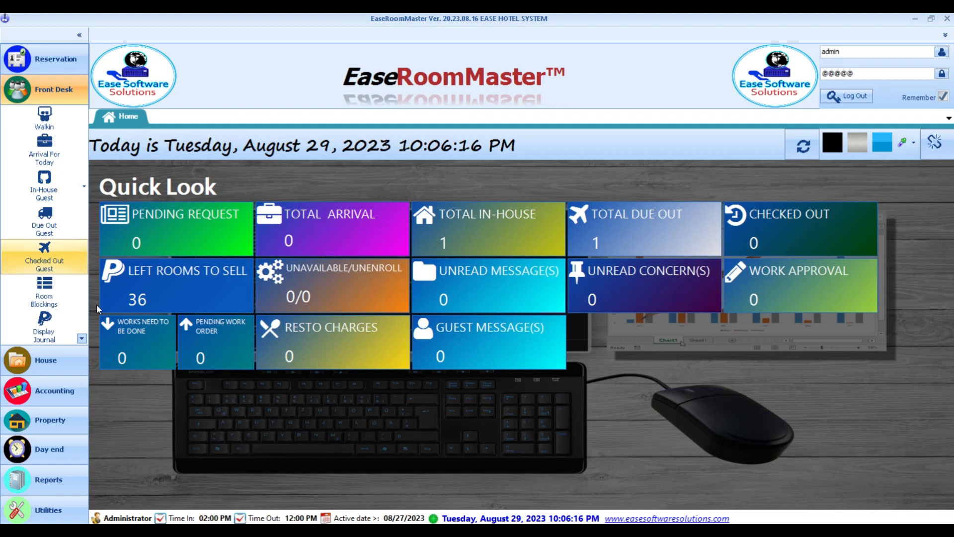
click(82, 339)
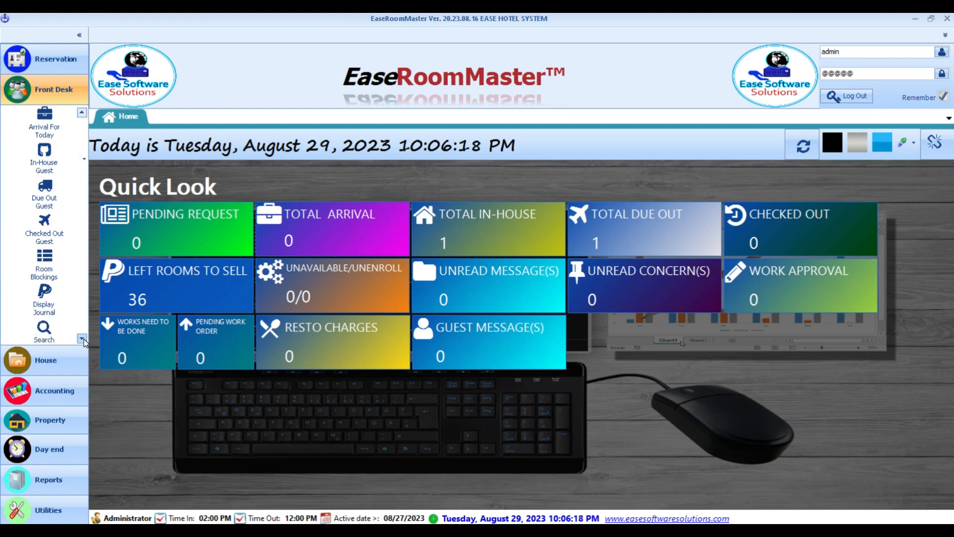
click(55, 310)
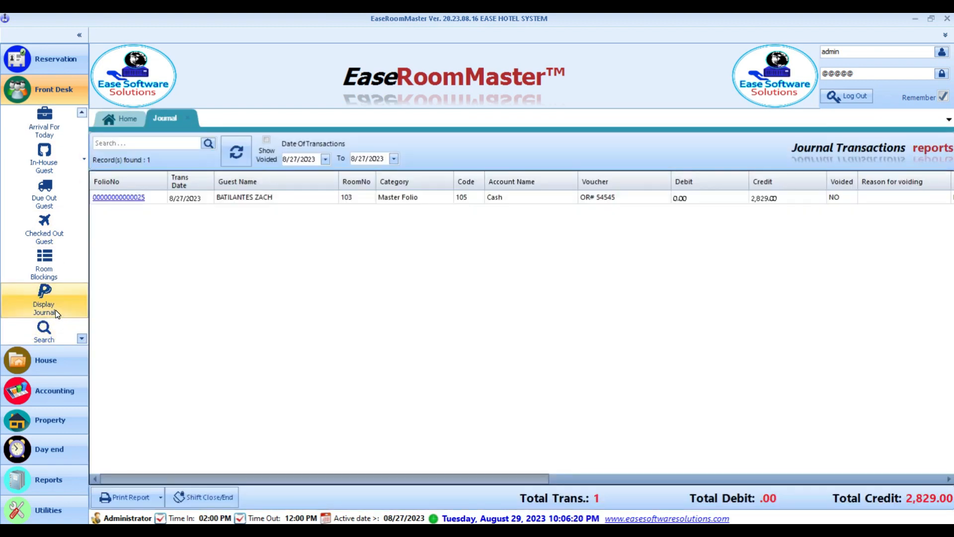
click(307, 198)
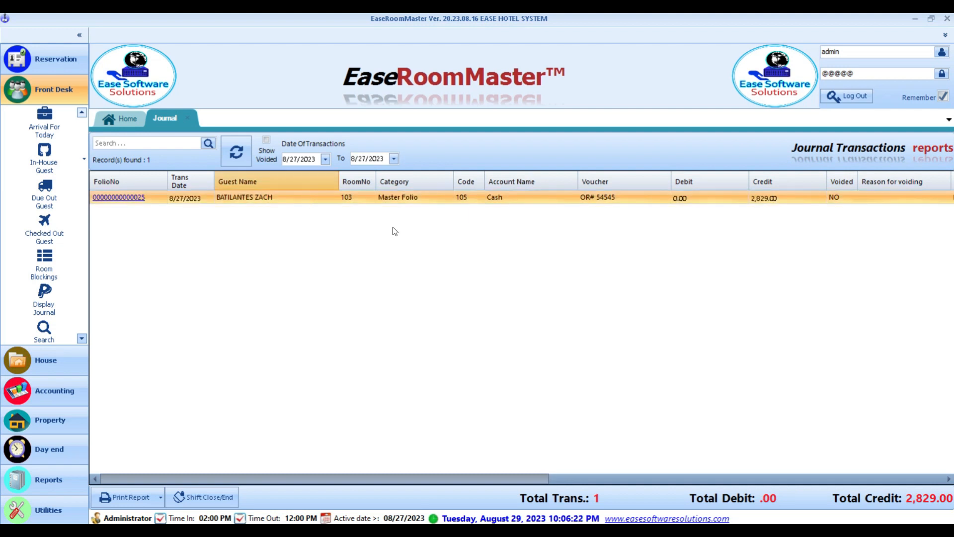
click(585, 477)
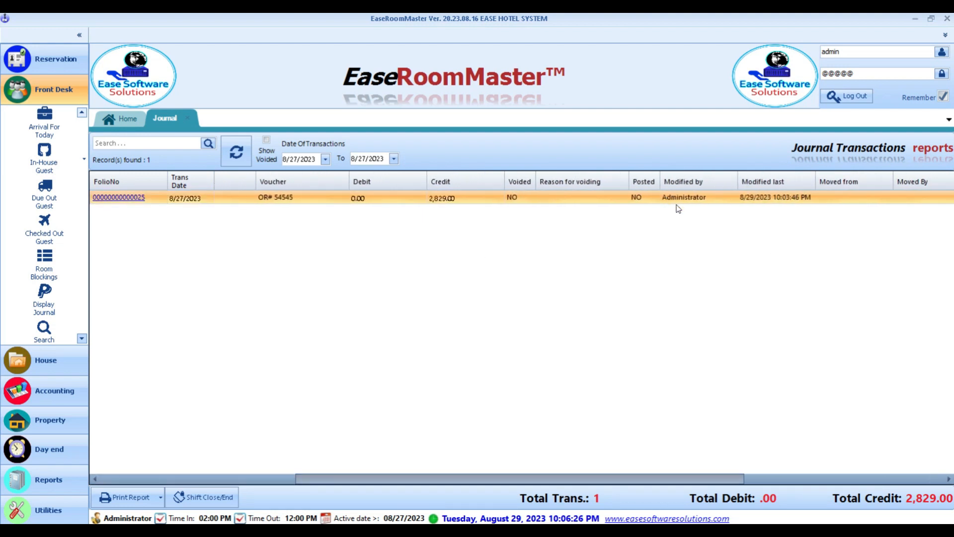
drag(606, 478, 383, 480)
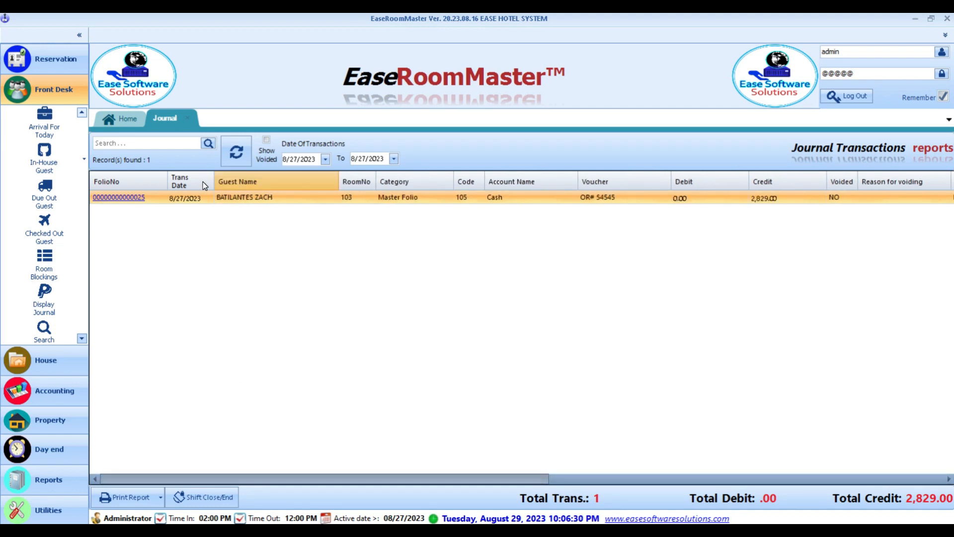
- Start the Shift Close/End for the Administrator shift
click(218, 503)
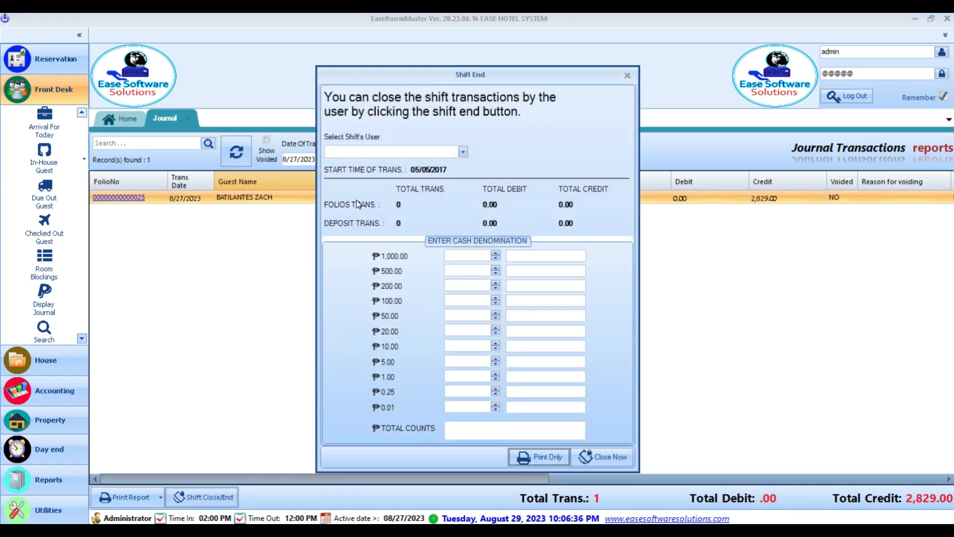
click(388, 151)
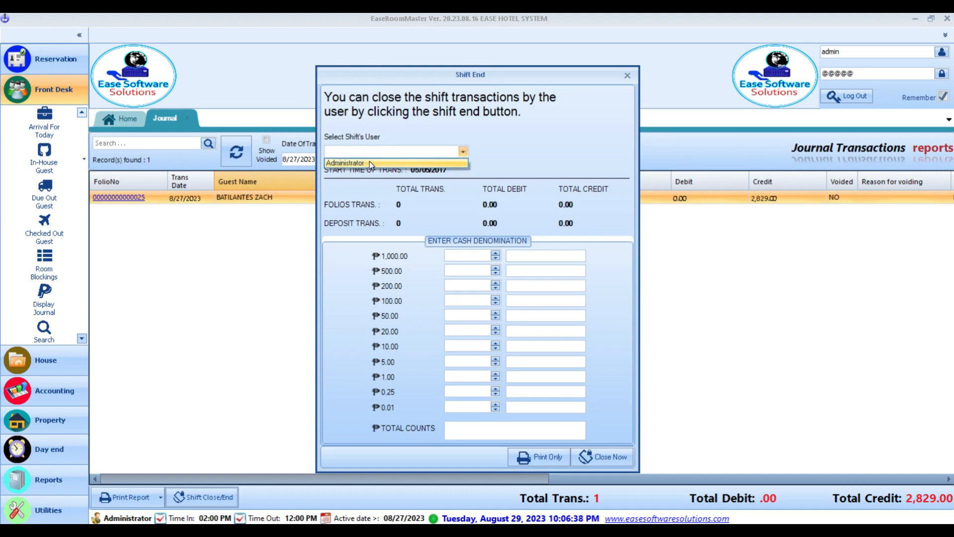
click(369, 163)
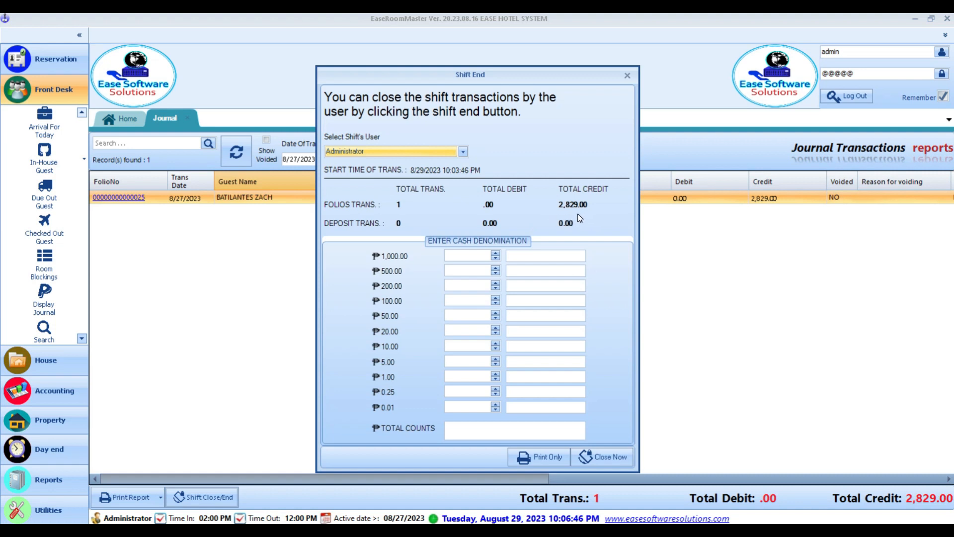
- Count 2×1,000, 1×500, 3×100 and 29×1.00 for 2,829.00, then close the shift
click(466, 255)
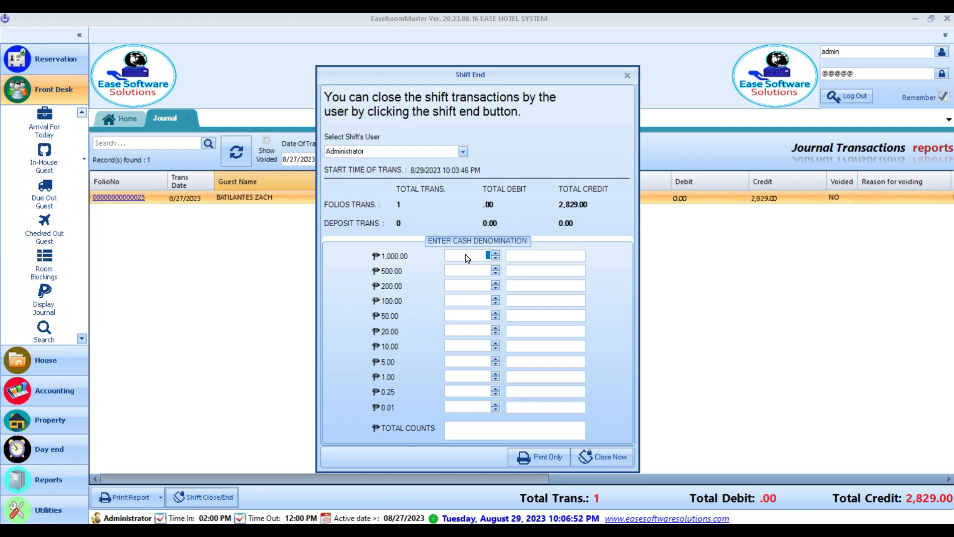
text(2)
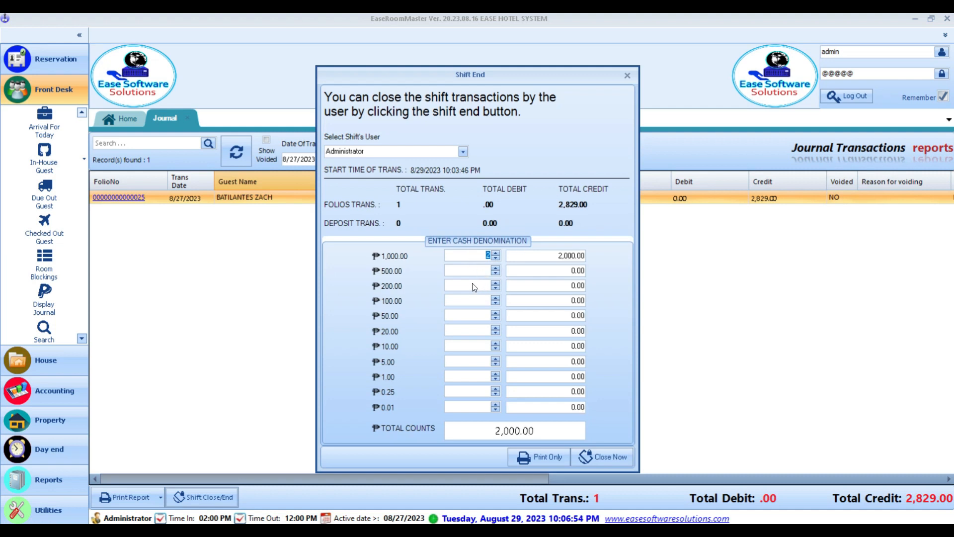
text(1)
click(478, 299)
text(3)
click(472, 378)
text(29)
click(610, 462)
click(454, 299)
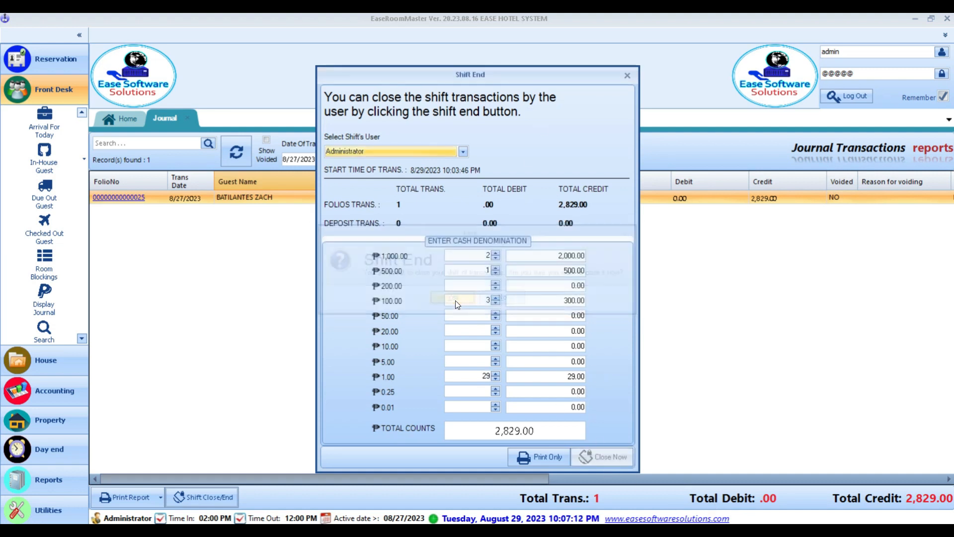
- Preview the shift end summary report for closed transactions
click(544, 459)
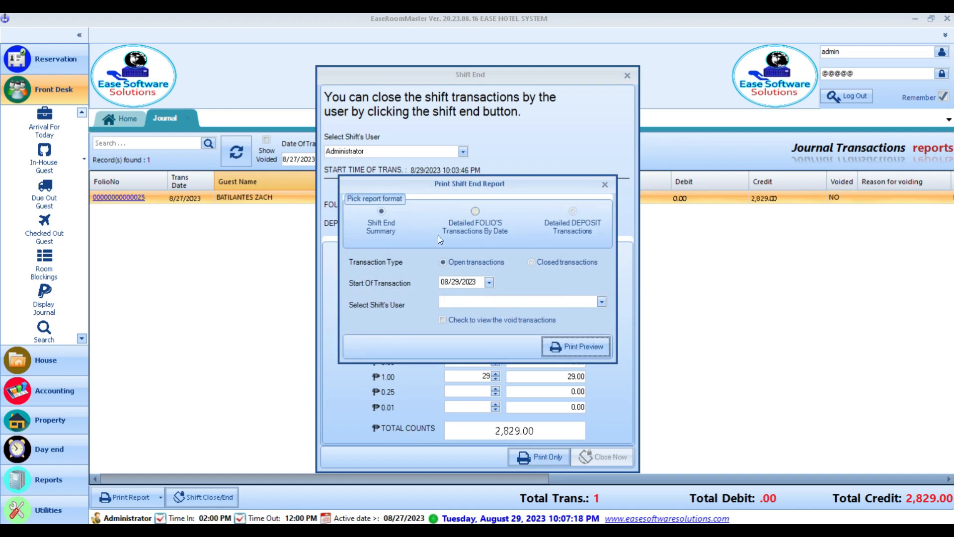
click(551, 265)
click(579, 347)
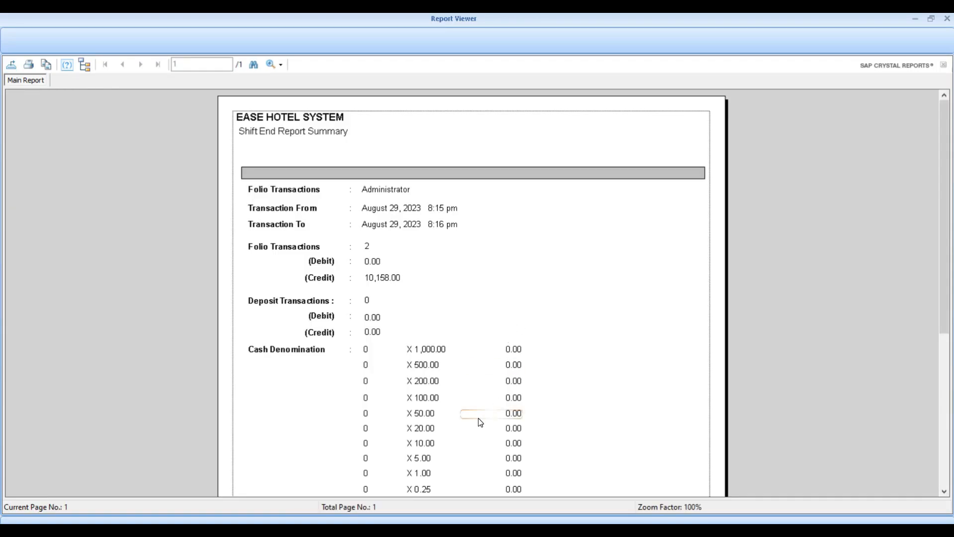
scroll(479, 419, down, 3)
scroll(484, 412, up, 3)
key(alt+F4)
- Preview the Detailed FOLIO'S Transactions By Date report, checking the Cash entries, then close everything
click(466, 223)
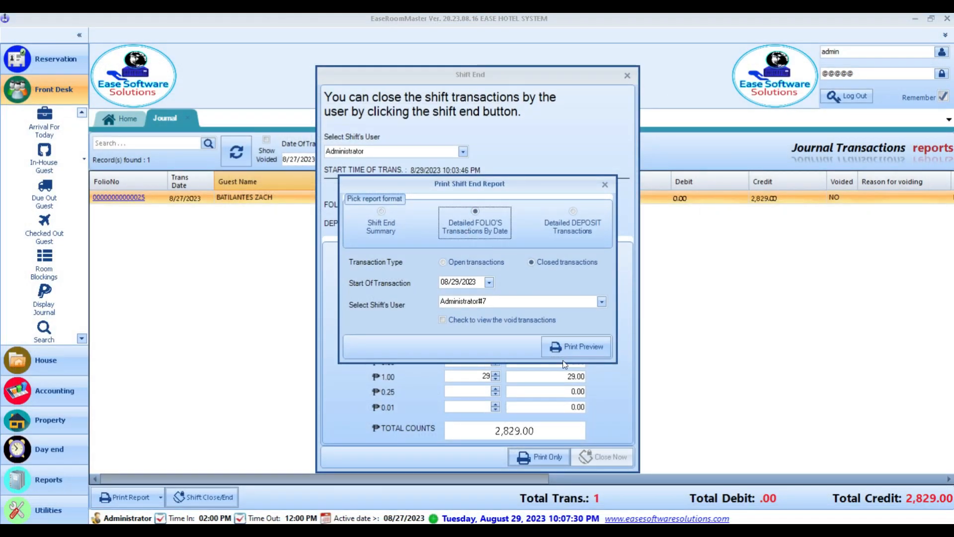
click(576, 349)
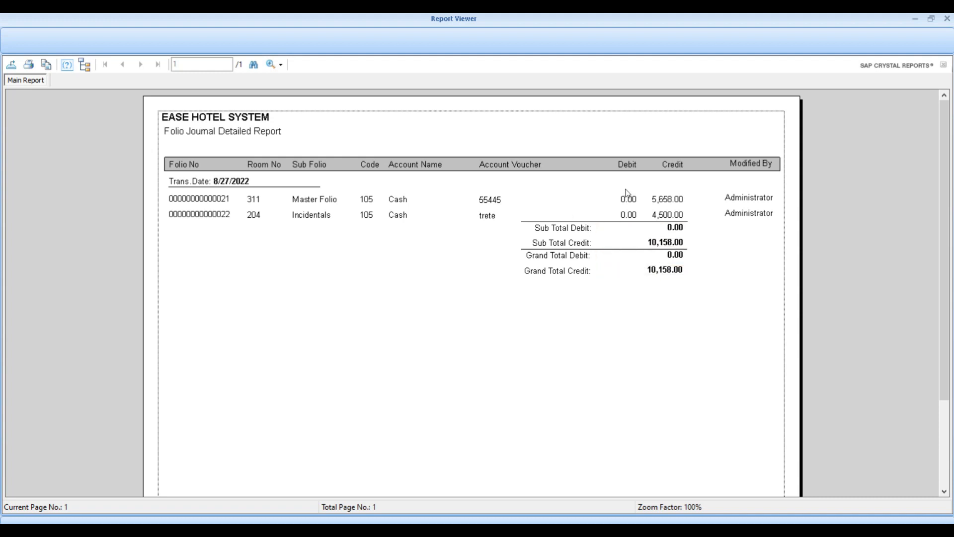
click(617, 203)
click(395, 201)
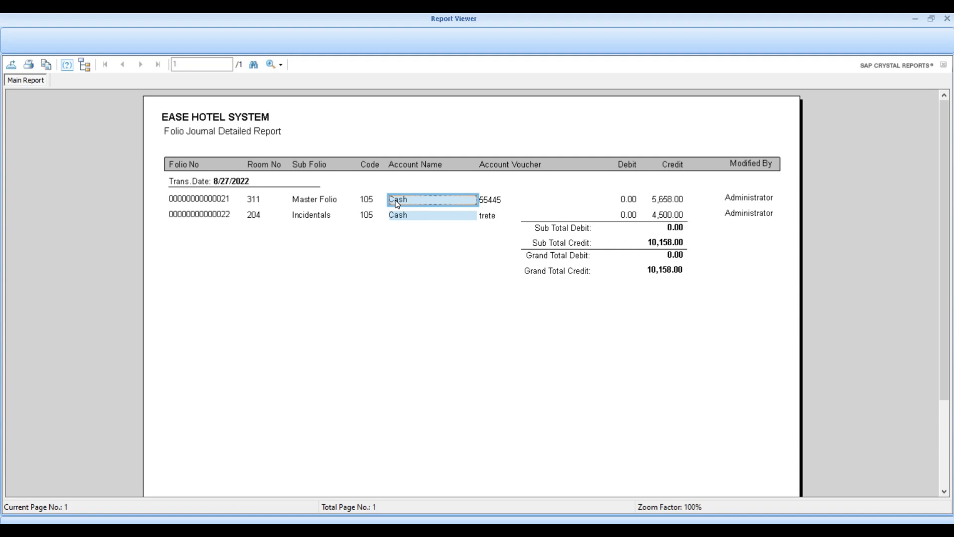
key(Escape)
key(Escape)
key(Escape)
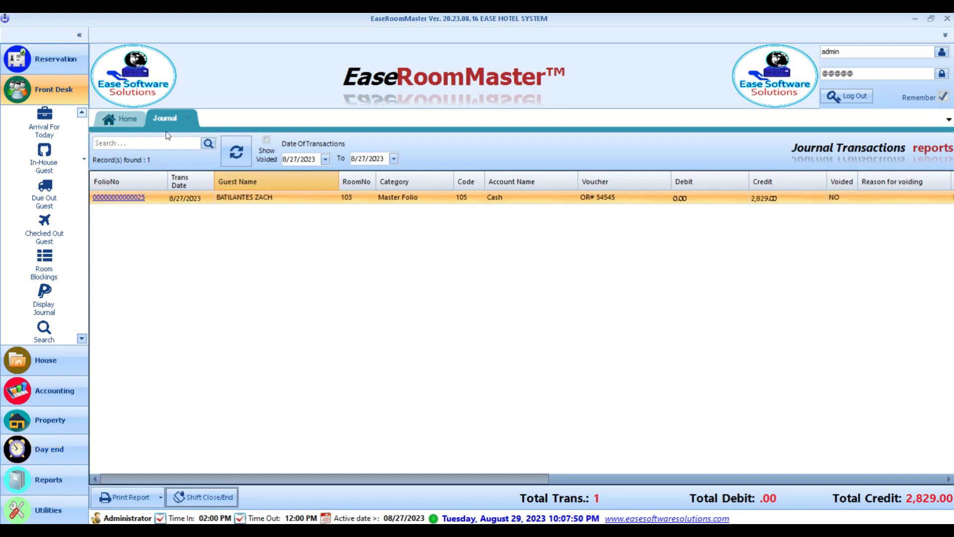
- Start the night audit and auto-post today's room charges, other charges and daily charges
click(188, 119)
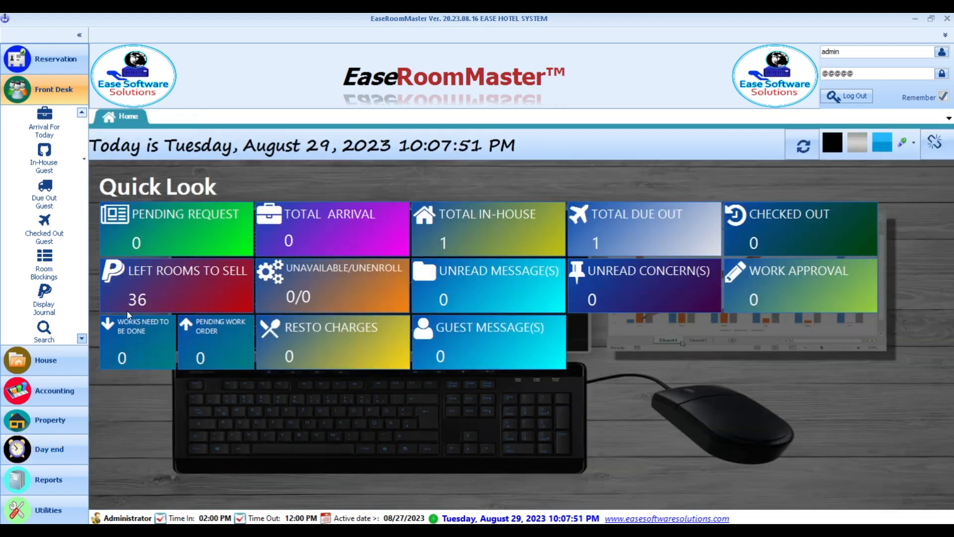
click(58, 451)
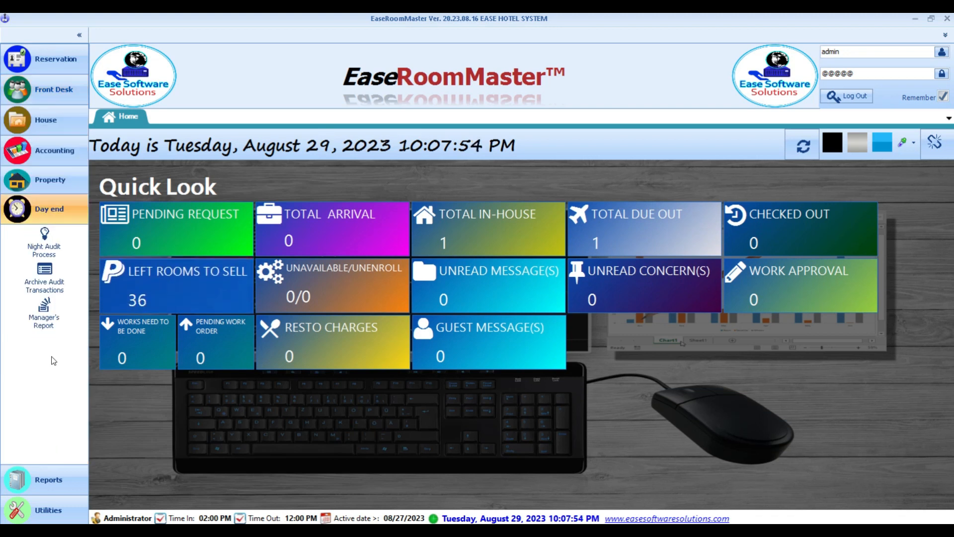
click(59, 237)
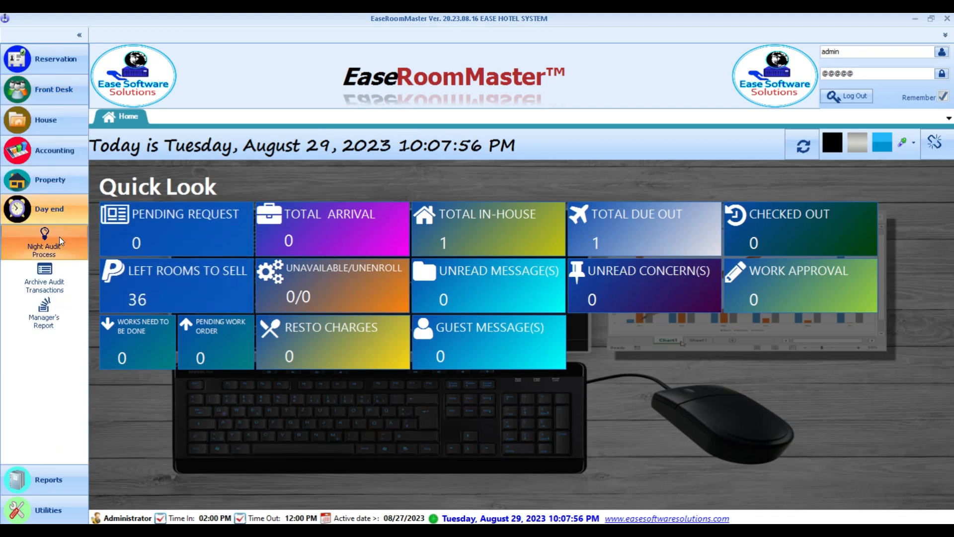
click(242, 366)
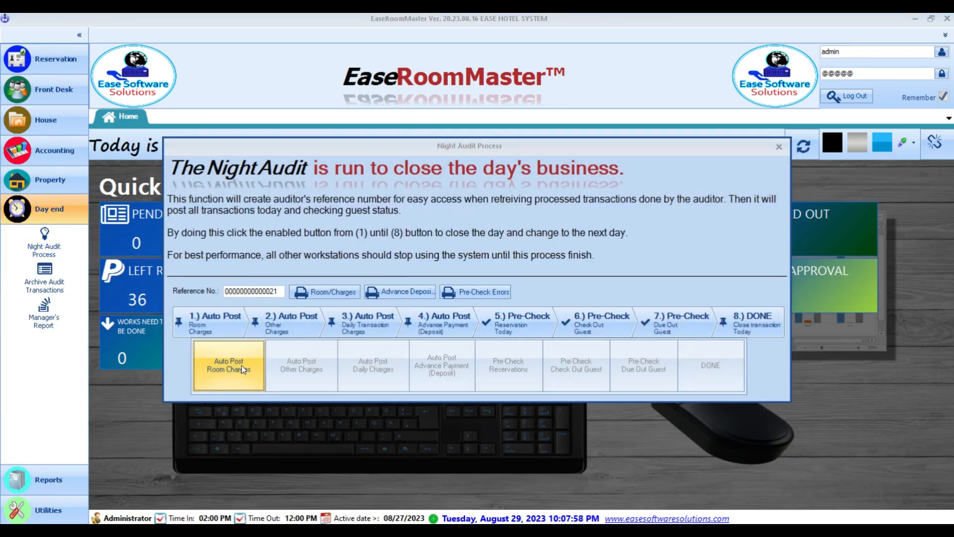
click(638, 338)
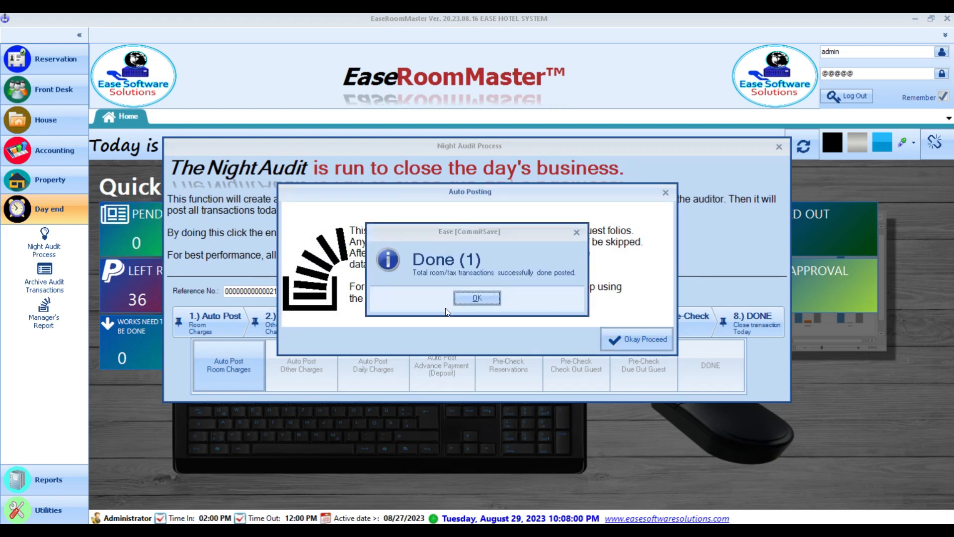
key(Return)
click(304, 369)
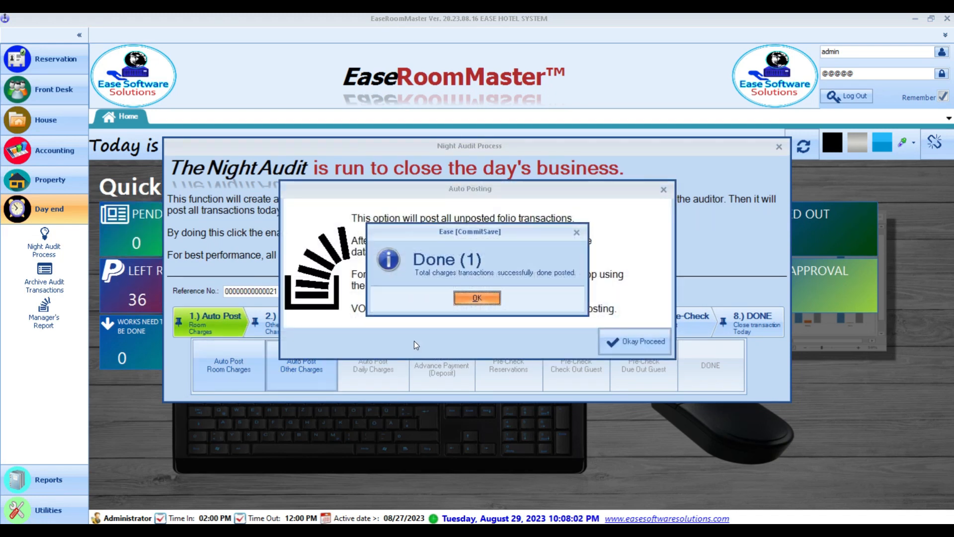
key(Return)
click(385, 368)
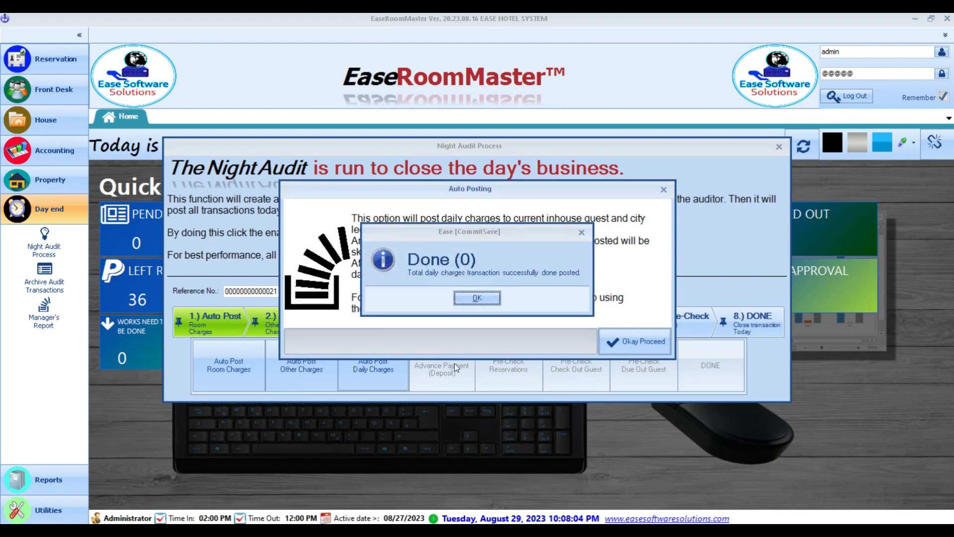
key(Return)
- Post deposits, run the reservation, checked-out and due-out pre-checks, and advance the date to 08/28/2023
click(455, 365)
key(Return)
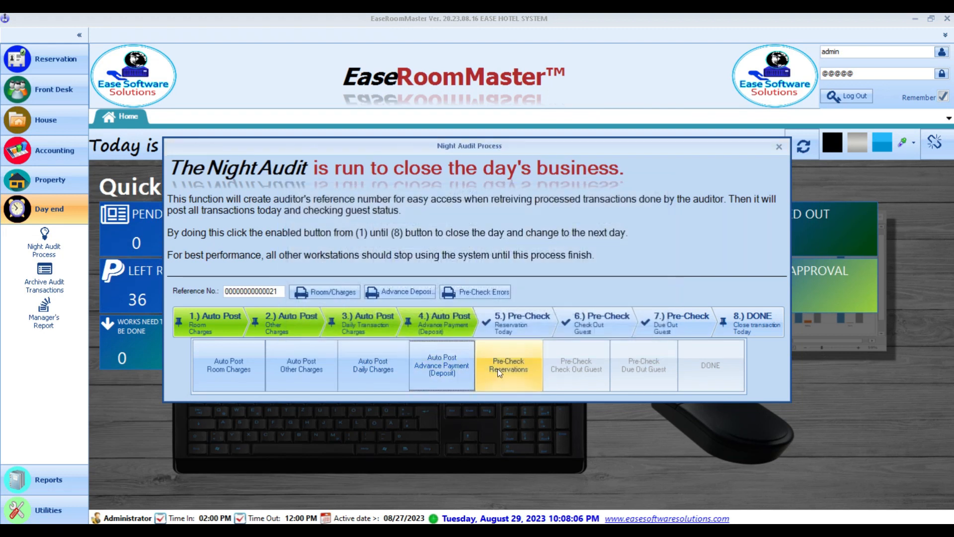
click(500, 368)
key(Return)
click(579, 375)
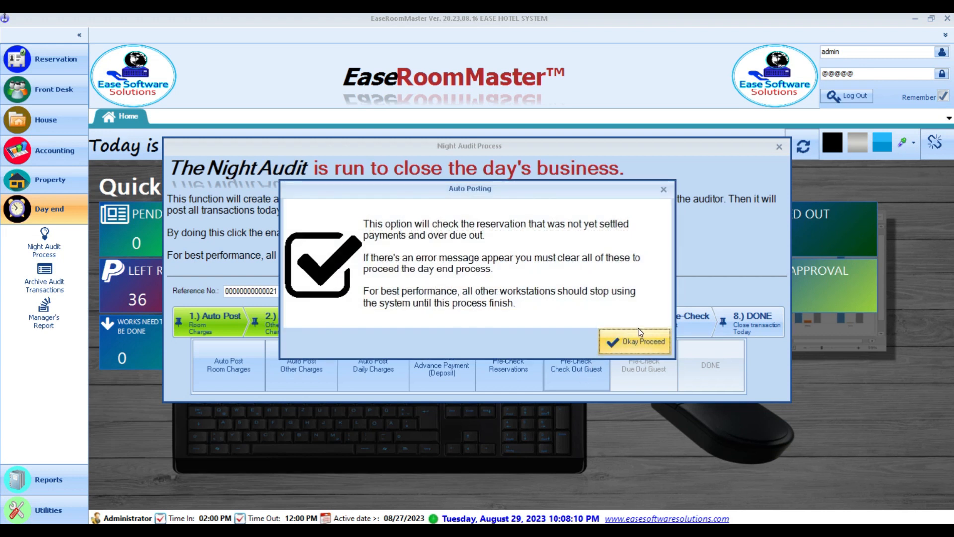
click(643, 344)
key(Return)
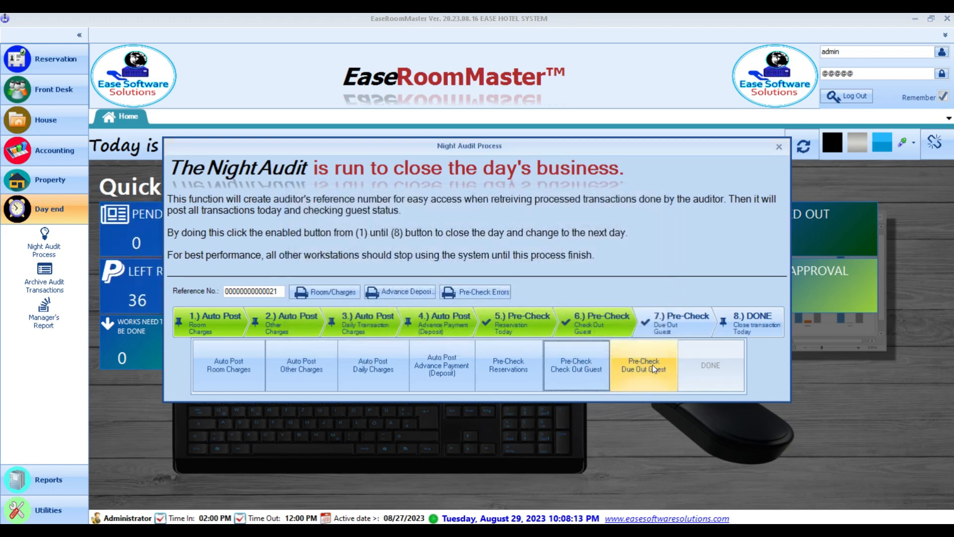
click(659, 371)
key(Return)
key(Return)
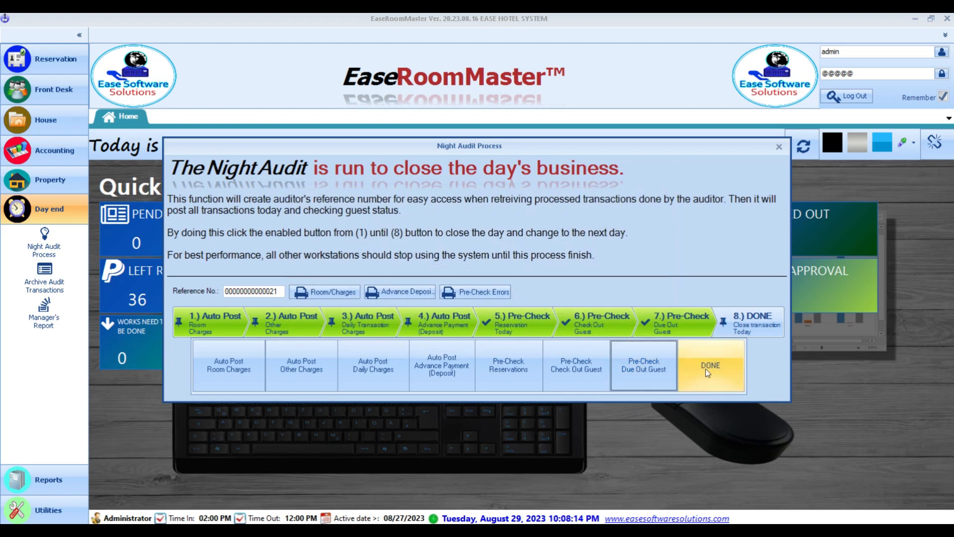
click(712, 368)
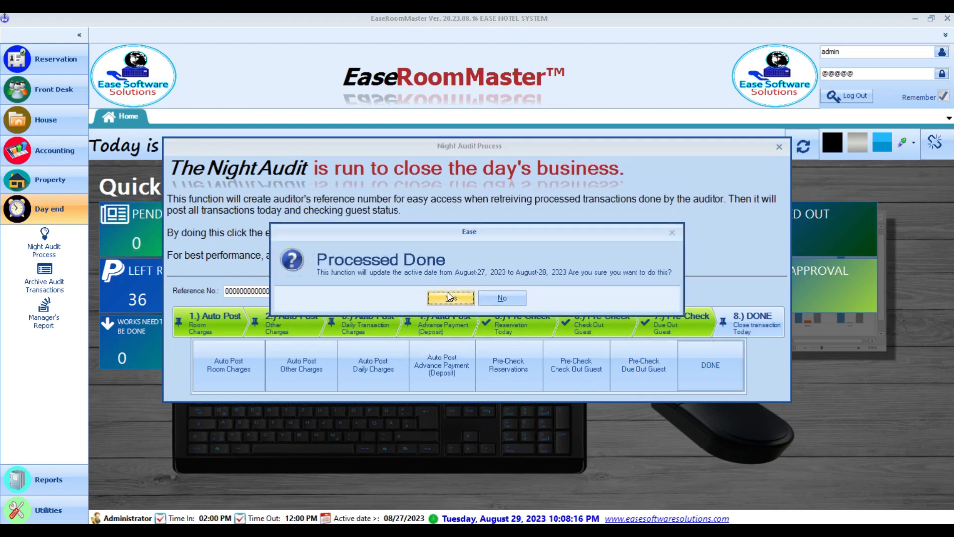
click(448, 293)
- Acknowledge the DAY-END success message and relaunch EaseRoomMaster from the desktop
click(477, 298)
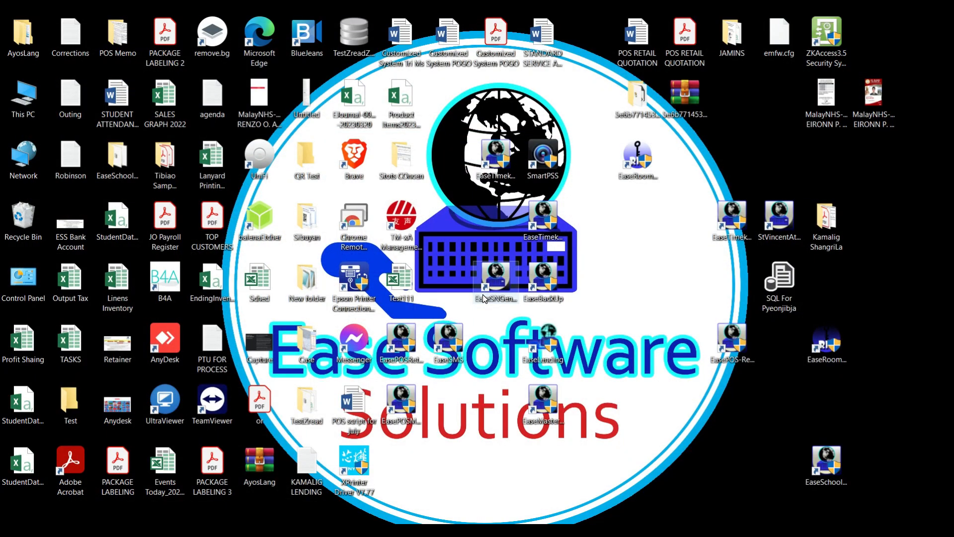
double_click(637, 164)
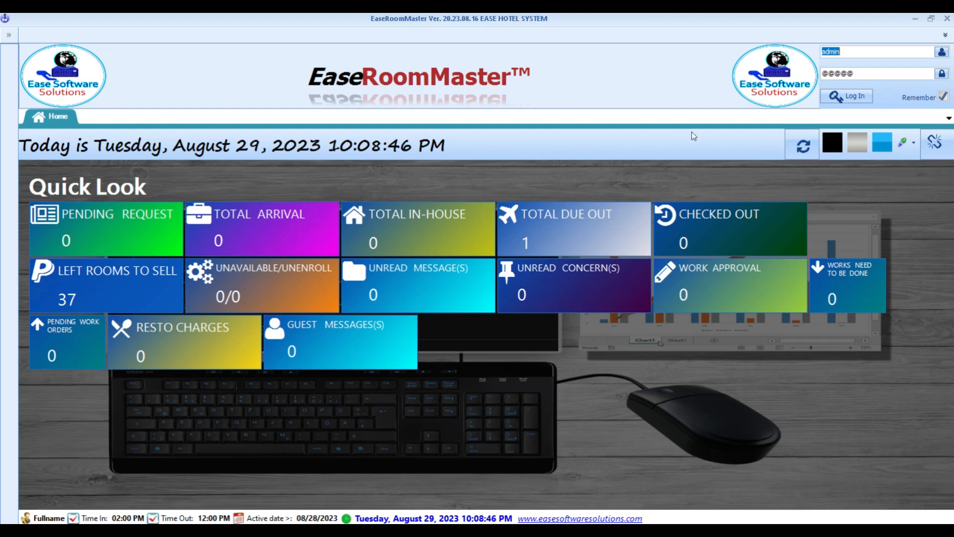
- Log back in, open room 102's due-out folio showing 5,000.00, and begin a new transaction
click(842, 97)
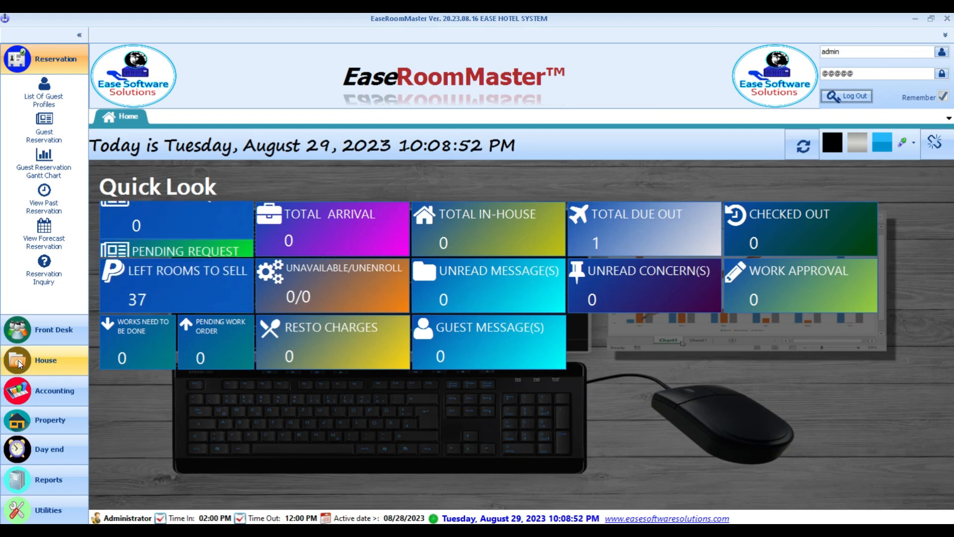
click(28, 335)
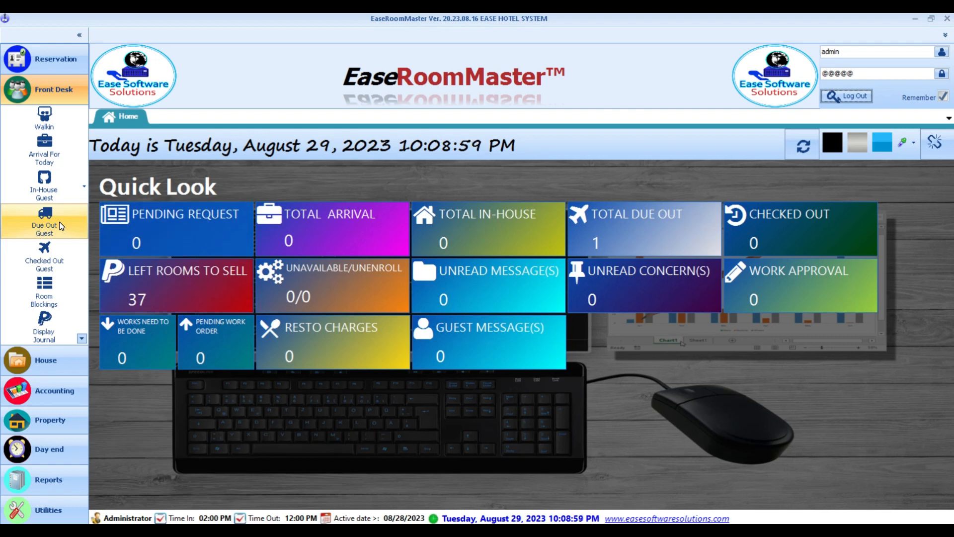
click(44, 221)
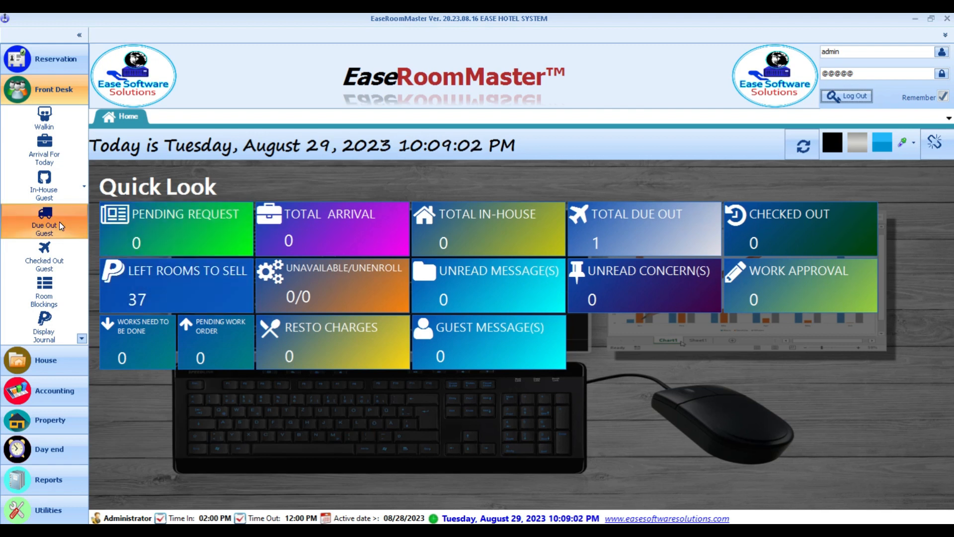
double_click(183, 190)
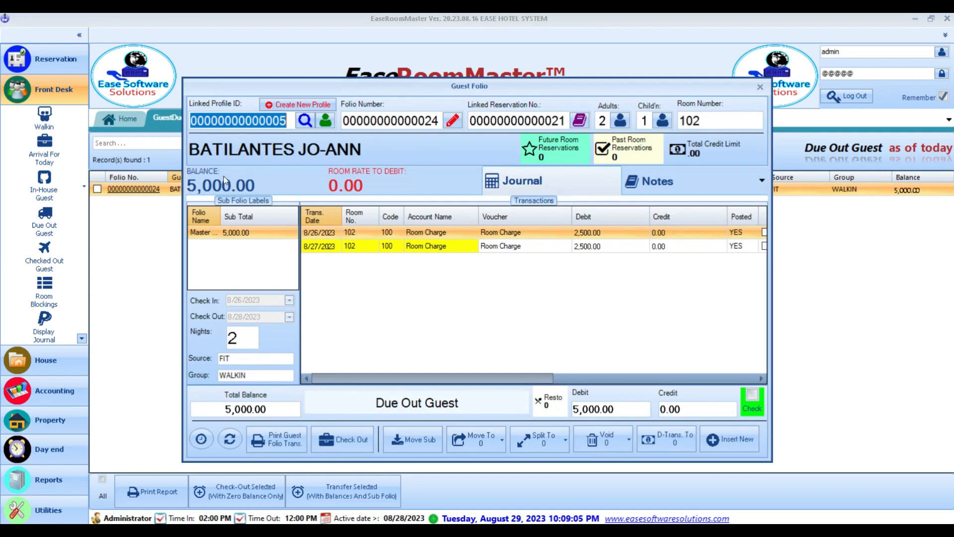
drag(434, 85, 463, 36)
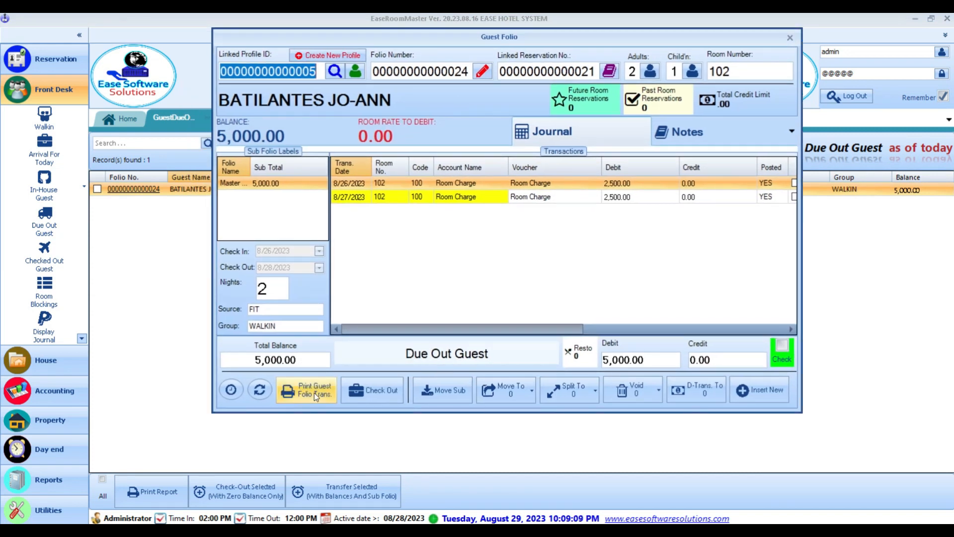
drag(525, 40, 494, 55)
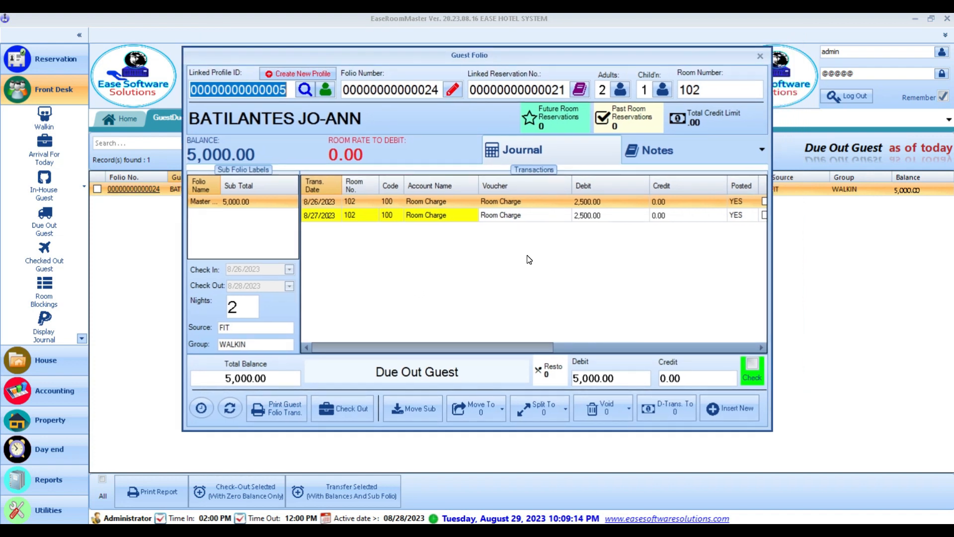
click(743, 415)
click(451, 251)
- Post a 5,000.00 Cash payment with a receipt voucher number to room 102, then check the guest out
click(596, 166)
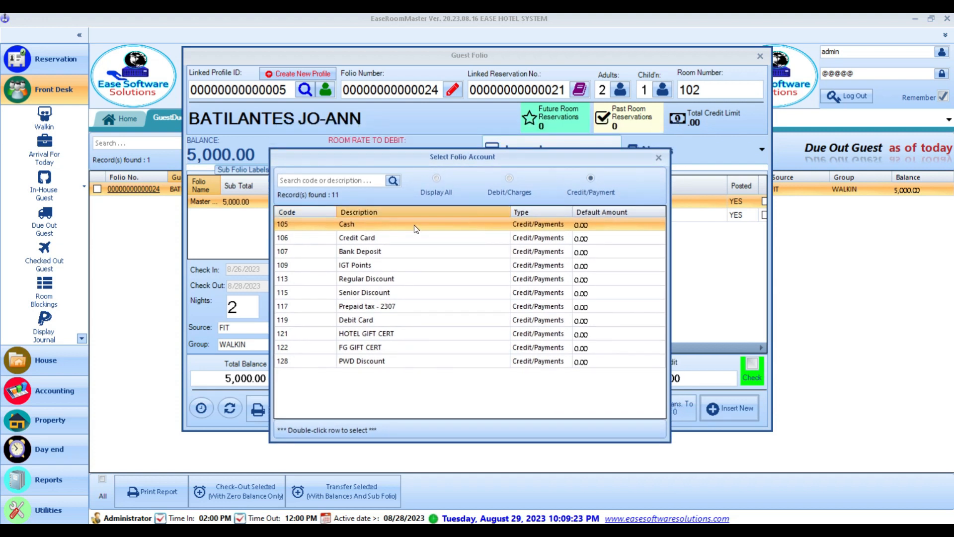
double_click(413, 225)
text(OR# 54545)
key(Tab)
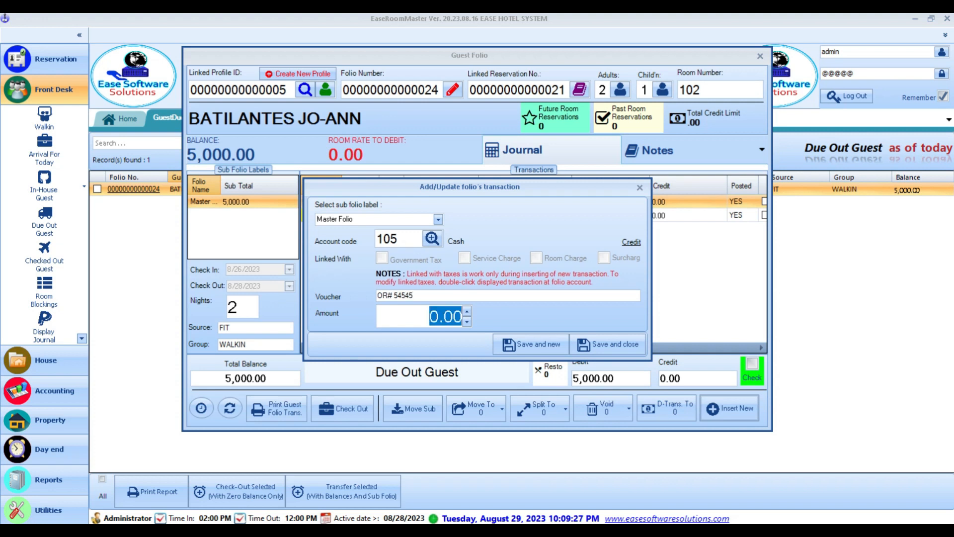
text(5000)
click(608, 344)
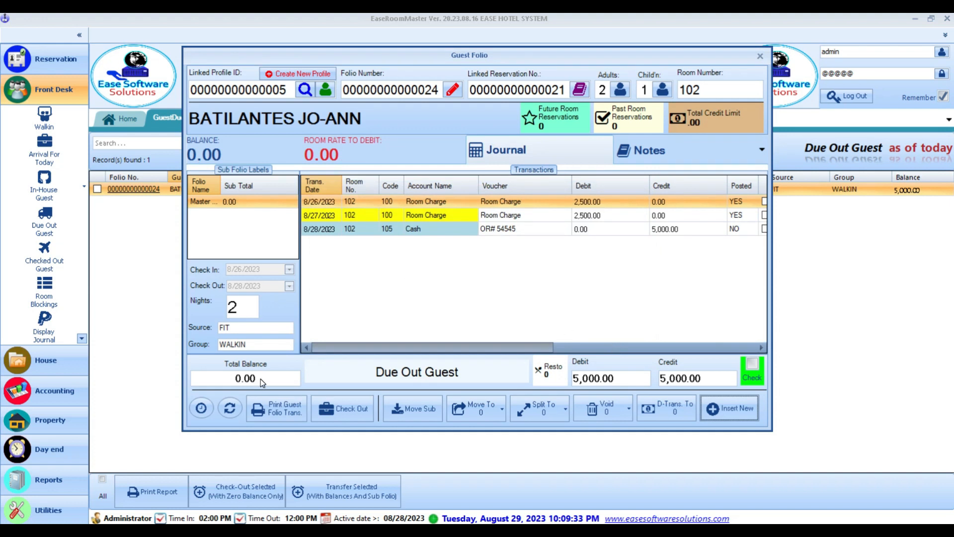
click(350, 407)
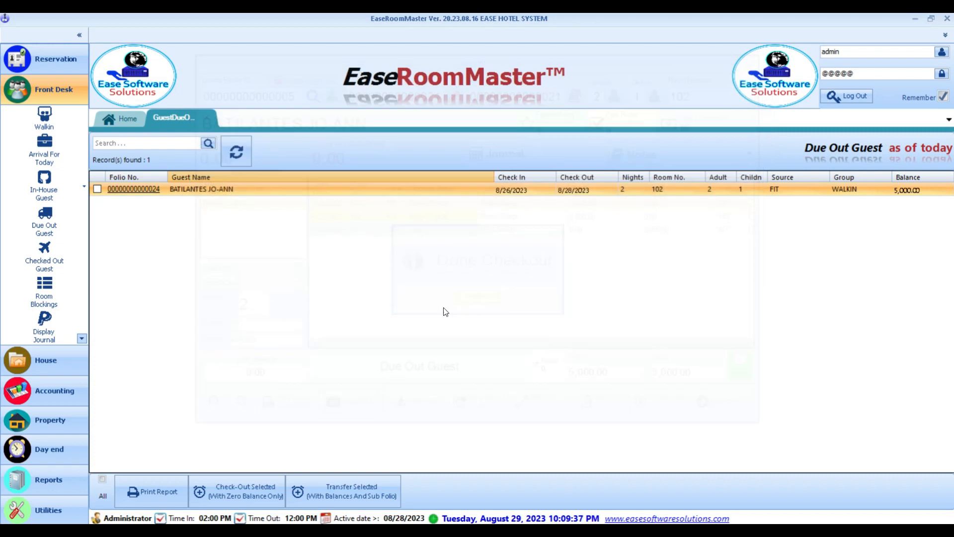
click(477, 298)
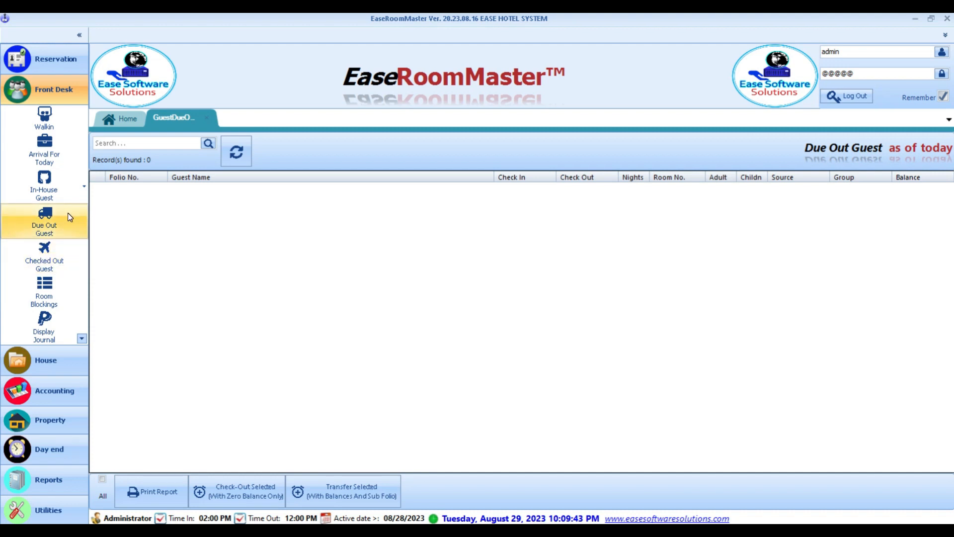
- Check the Checked Out and Due Out lists, then close both, leaving today's empty Arrival list open
click(65, 260)
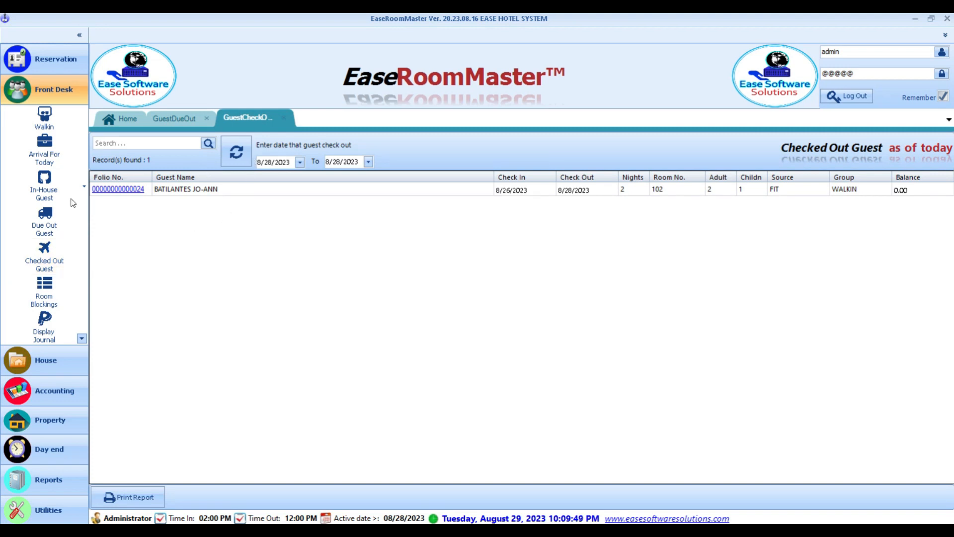
click(52, 222)
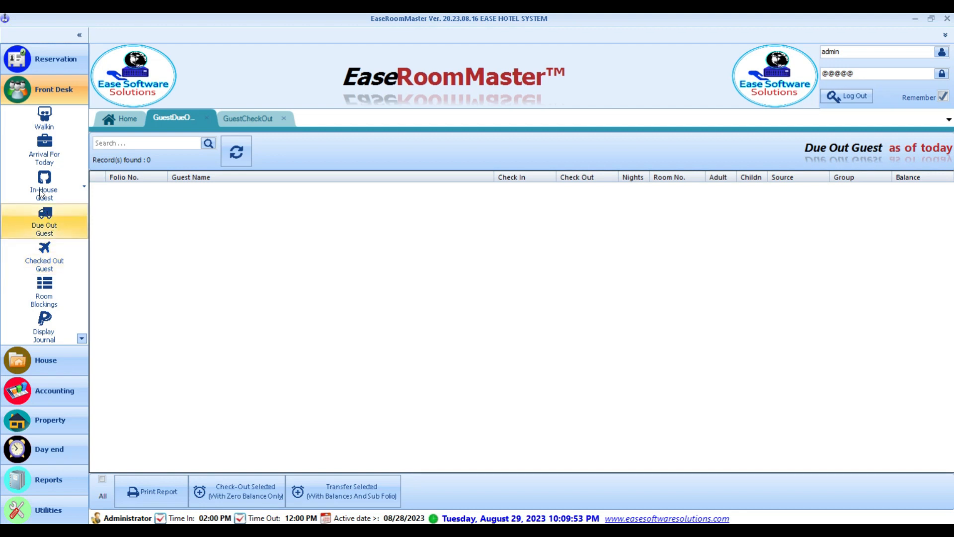
click(40, 156)
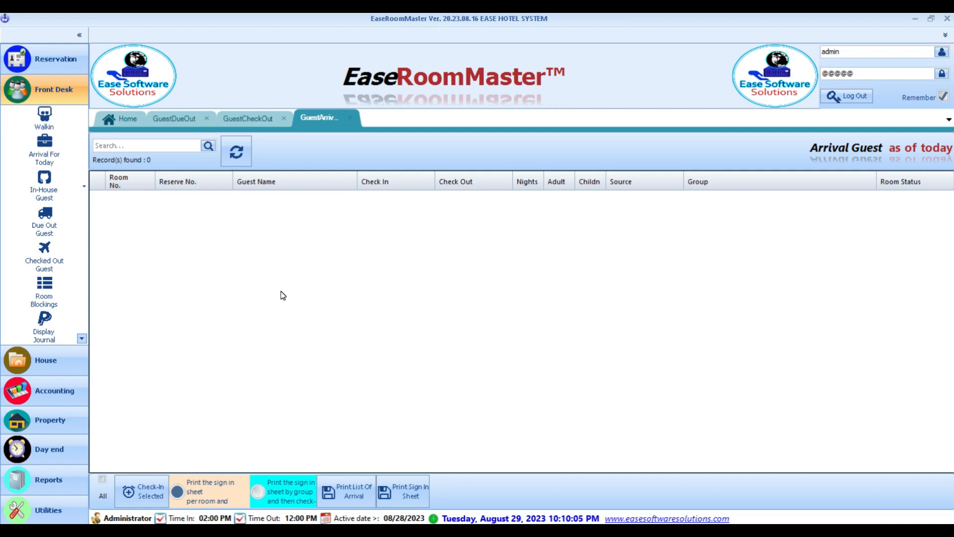
click(206, 119)
click(213, 119)
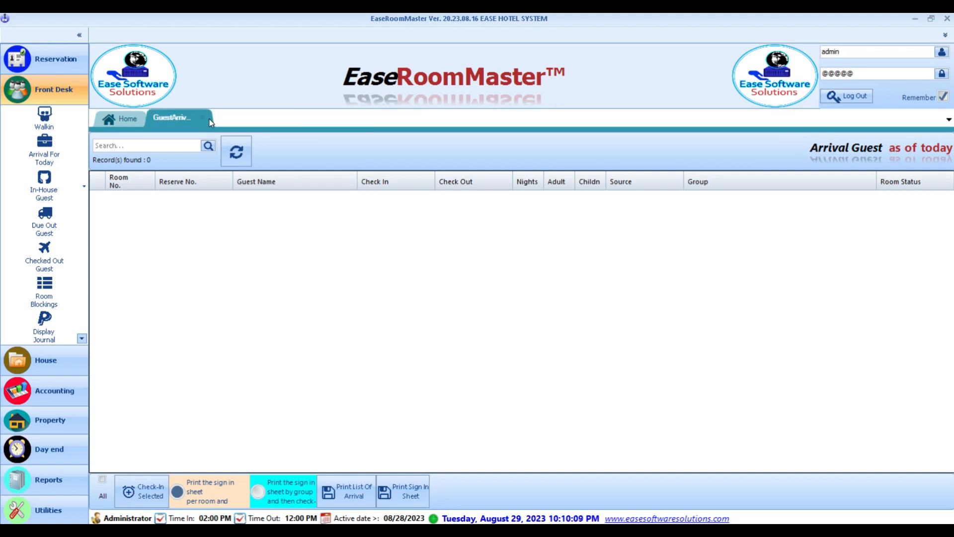
- Close the arrivals list and open the Guest Reservation list for the new date
click(210, 118)
click(49, 58)
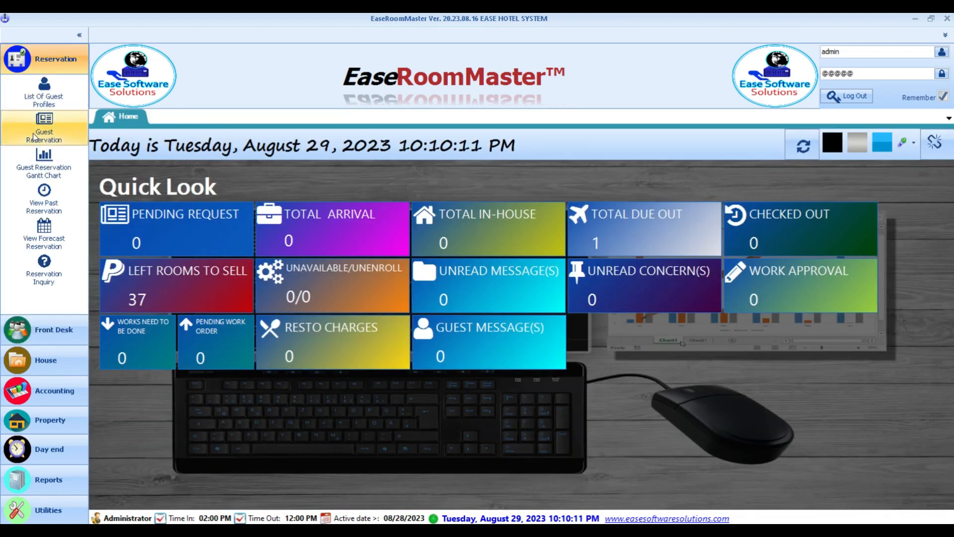
click(68, 129)
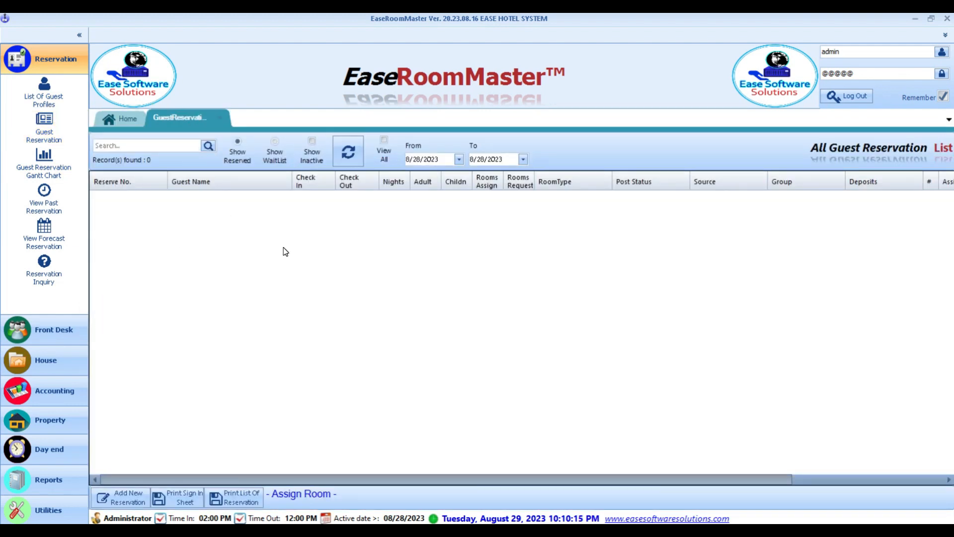
- Review the Arrival, In-House, Due Out and Checked Out lists, then log out from Quick Look
click(44, 328)
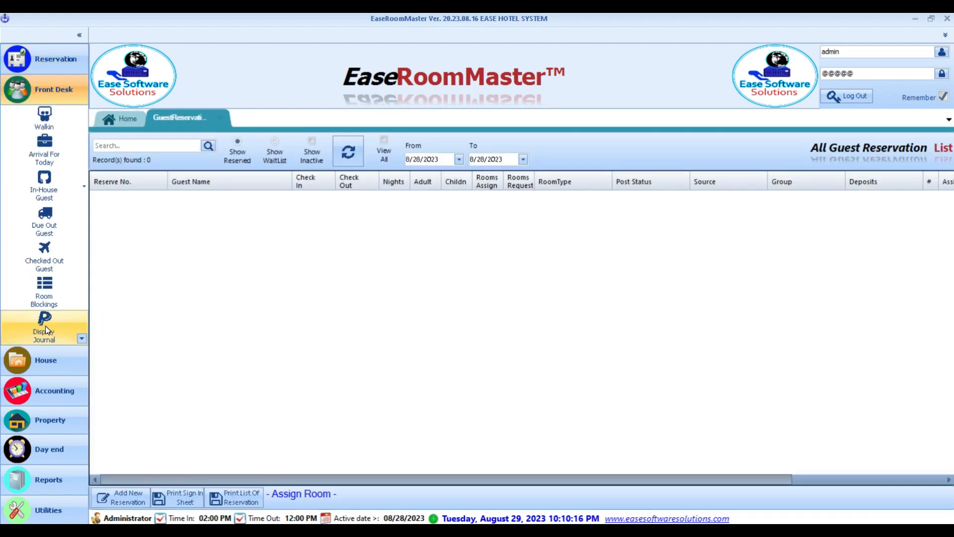
click(56, 163)
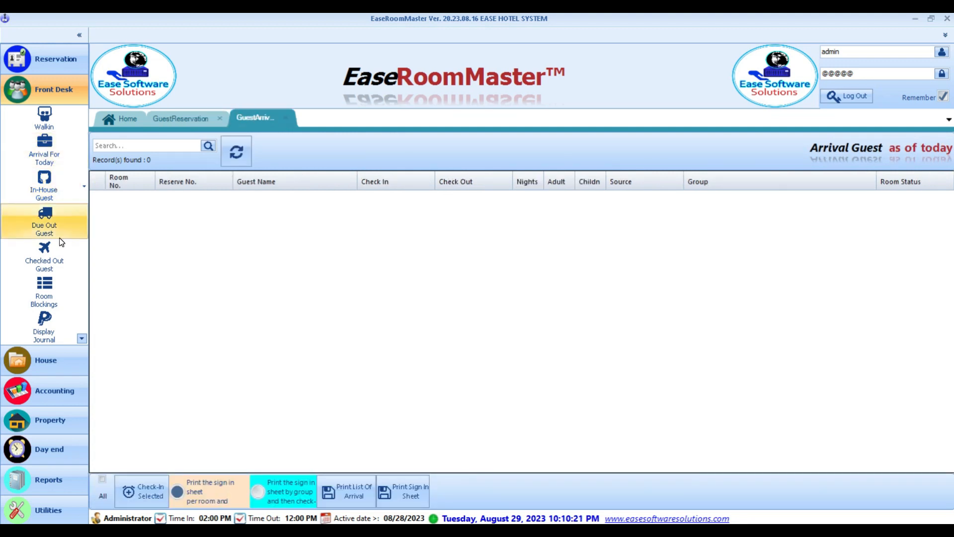
click(34, 186)
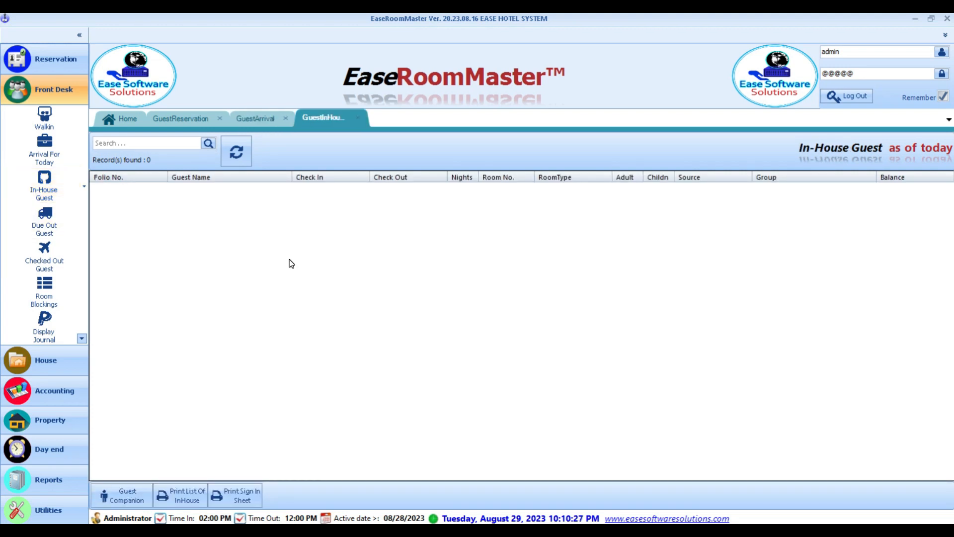
click(58, 231)
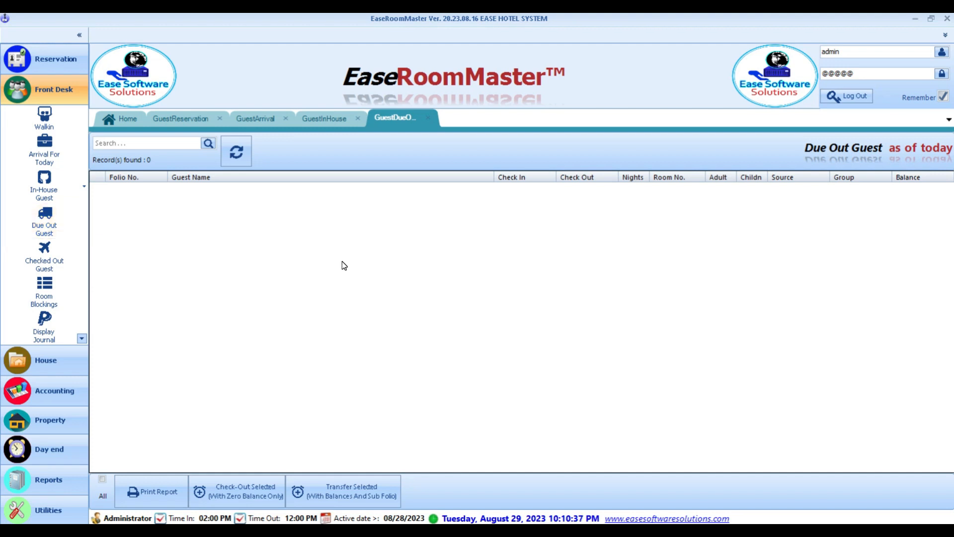
click(37, 263)
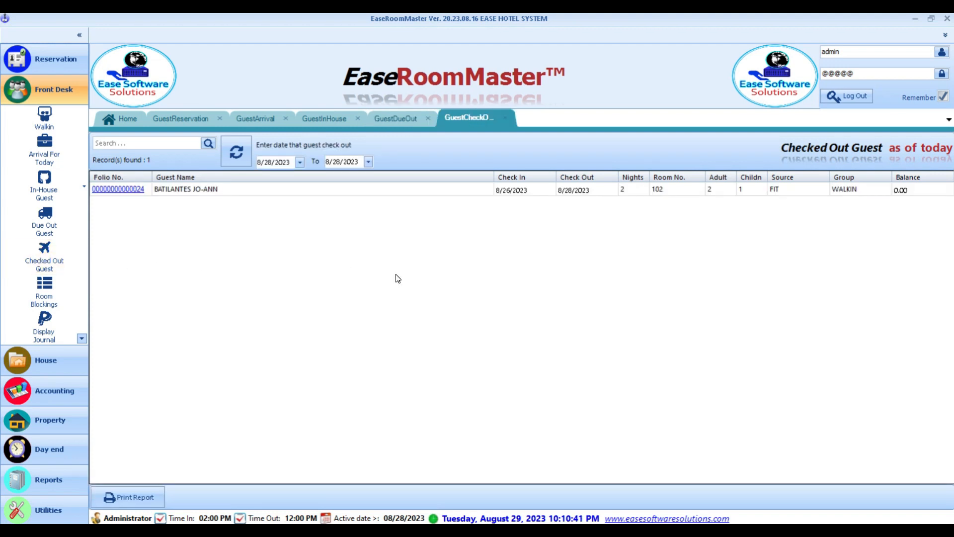
click(124, 120)
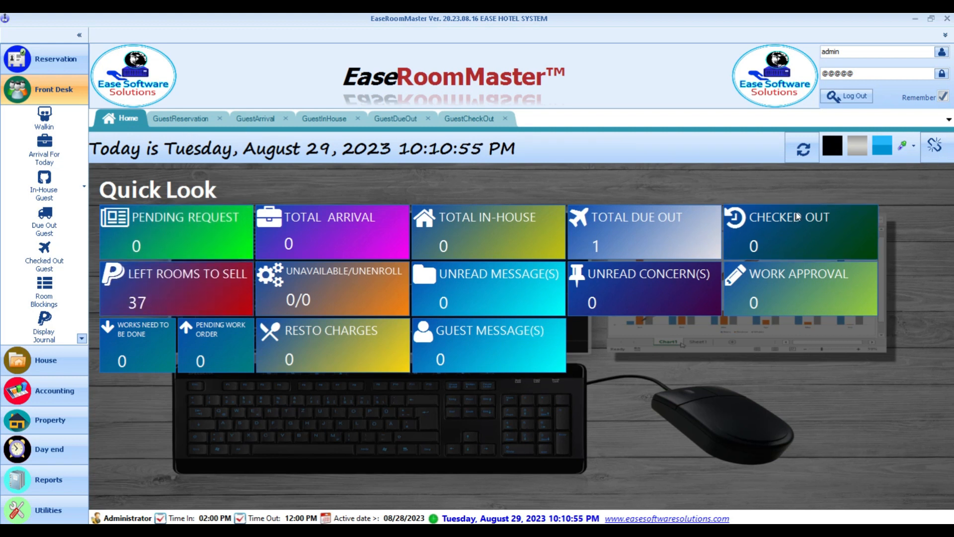
click(857, 96)
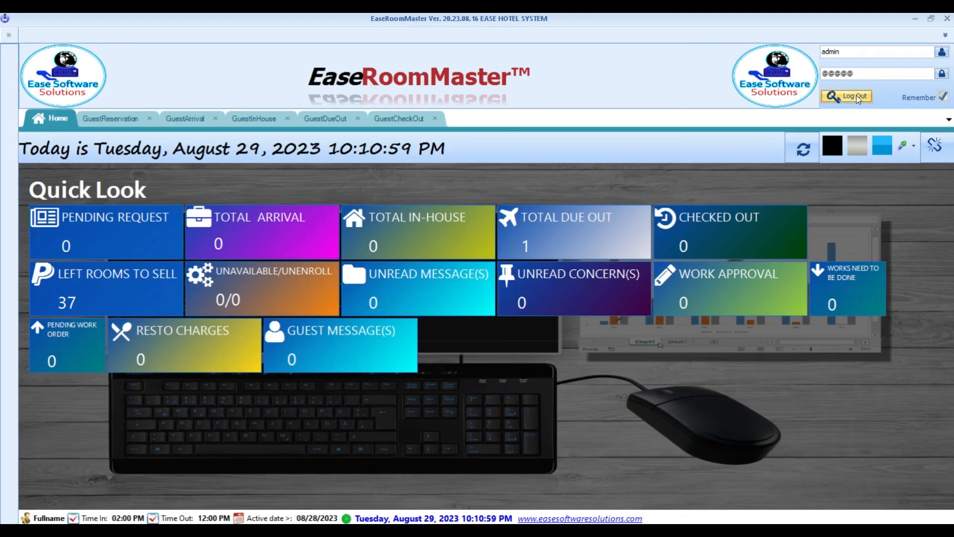